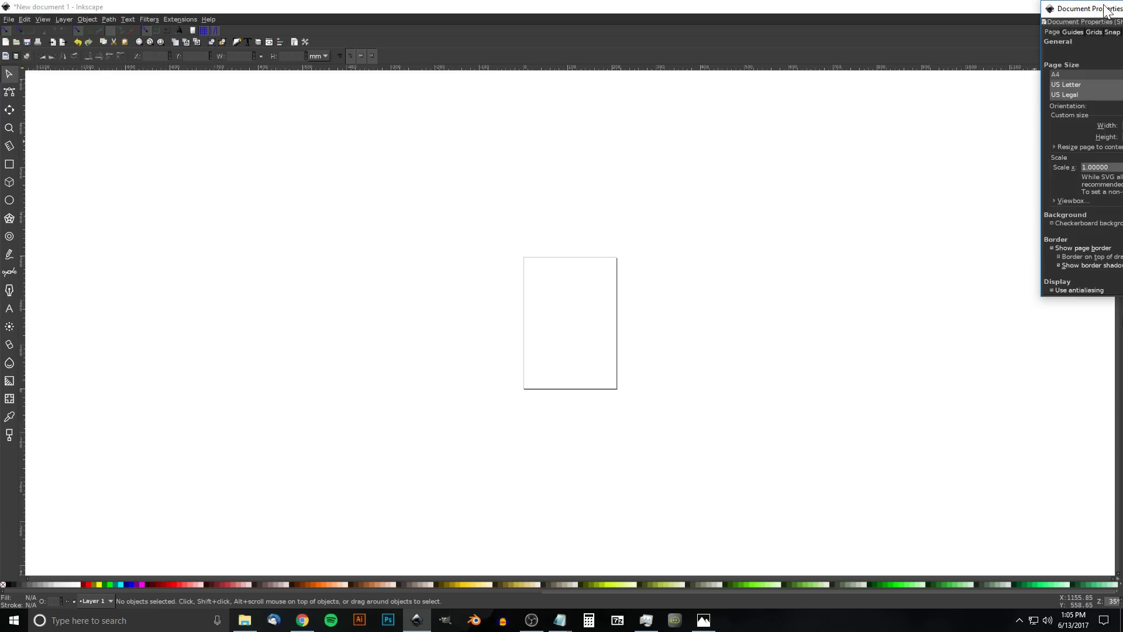
# - Set the document's display units to px and hide the page border
pyautogui.click(752, 160)
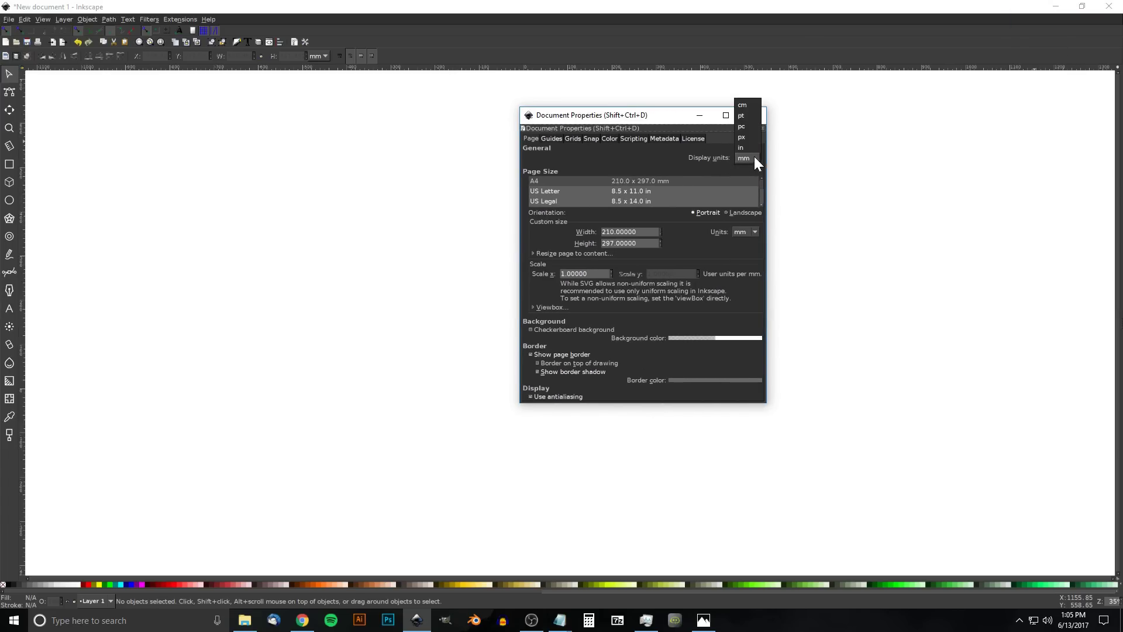
pyautogui.click(756, 138)
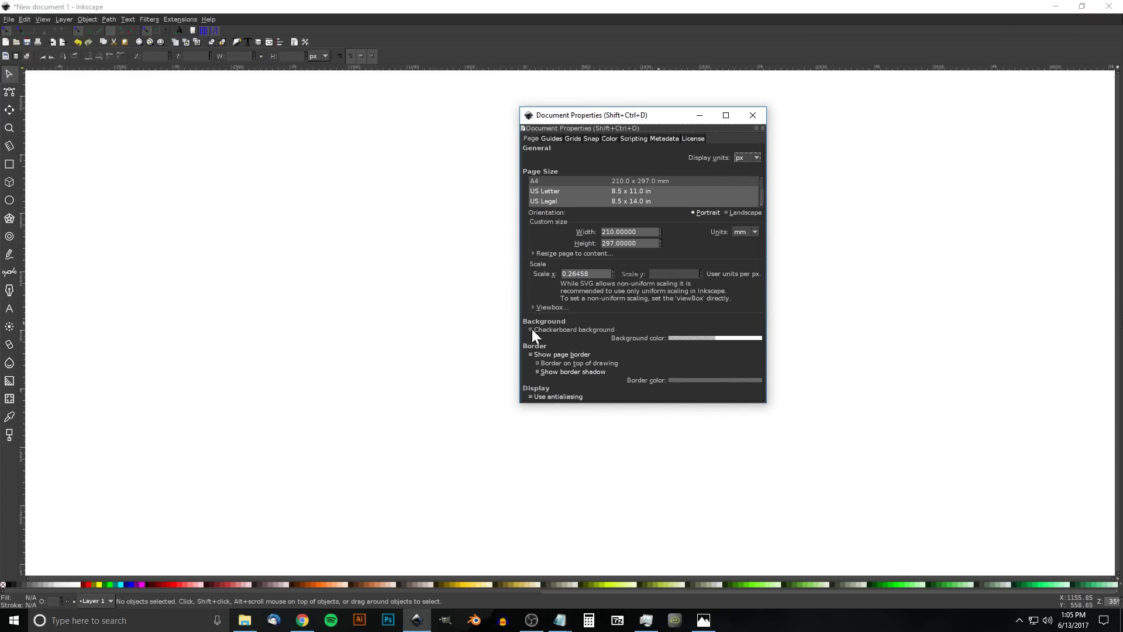
pyautogui.click(535, 354)
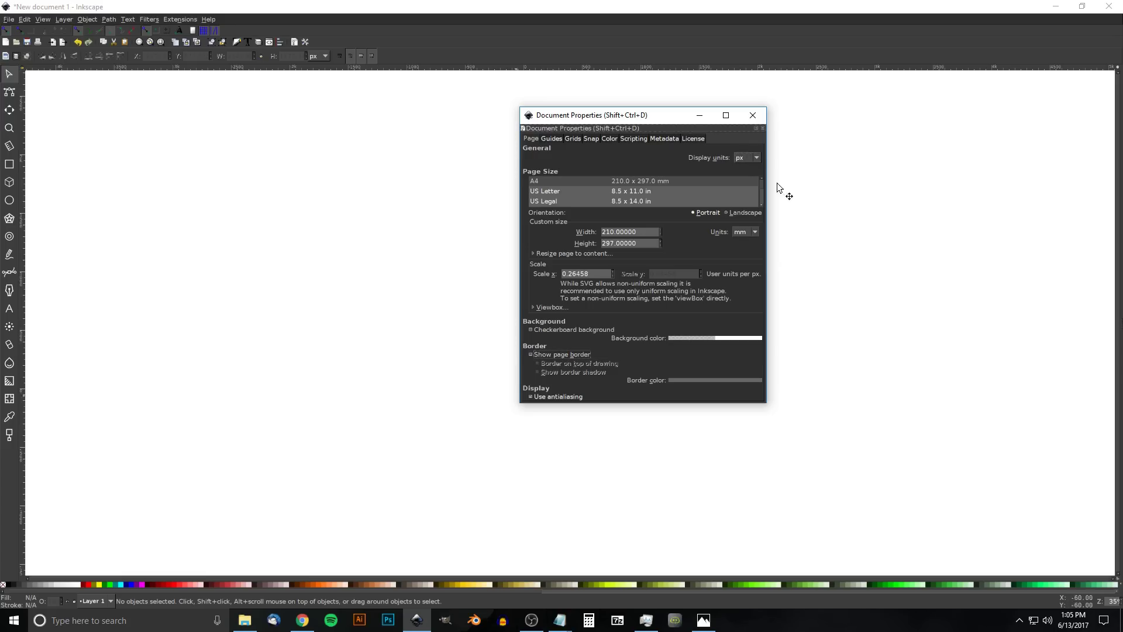
pyautogui.click(754, 115)
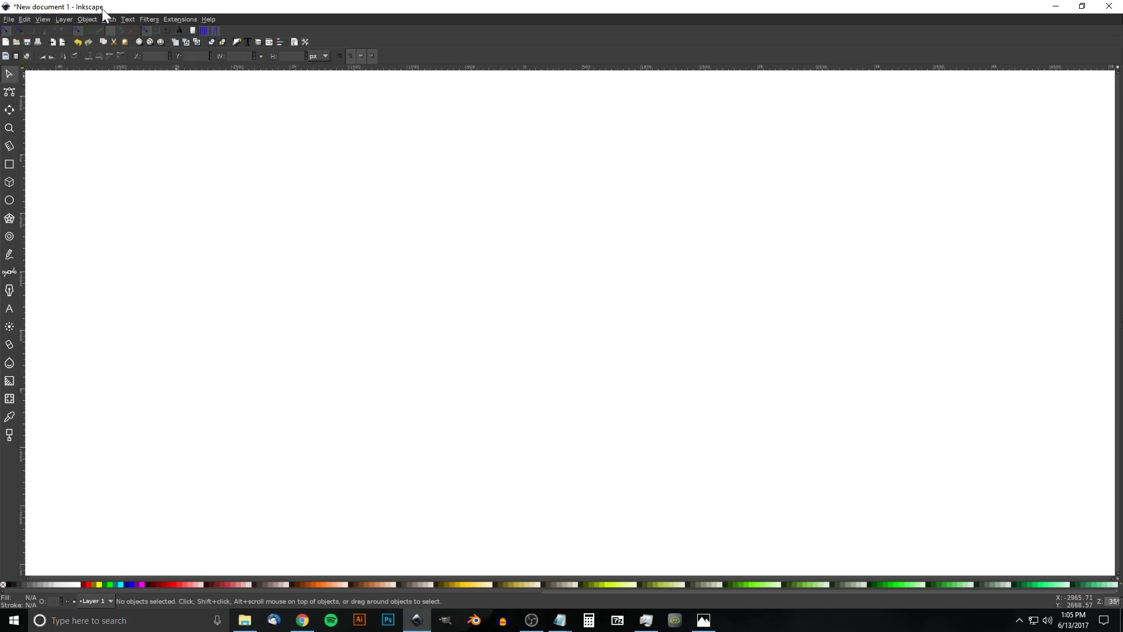
# - Set the canvas zoom to 1:1
pyautogui.click(43, 19)
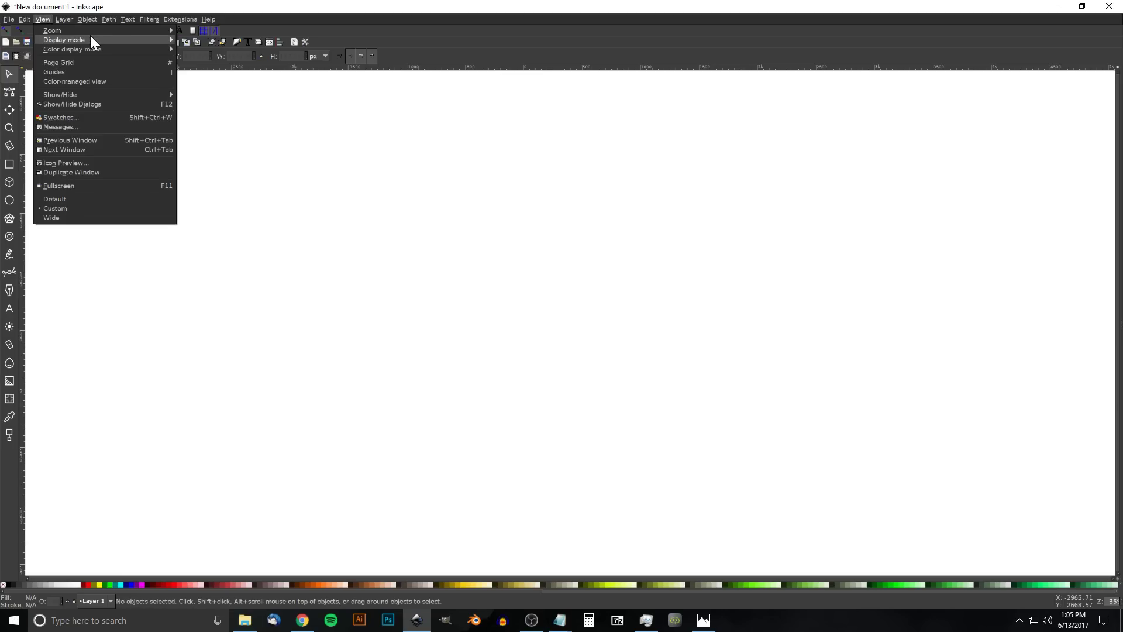
pyautogui.moveTo(95, 29)
pyautogui.click(213, 53)
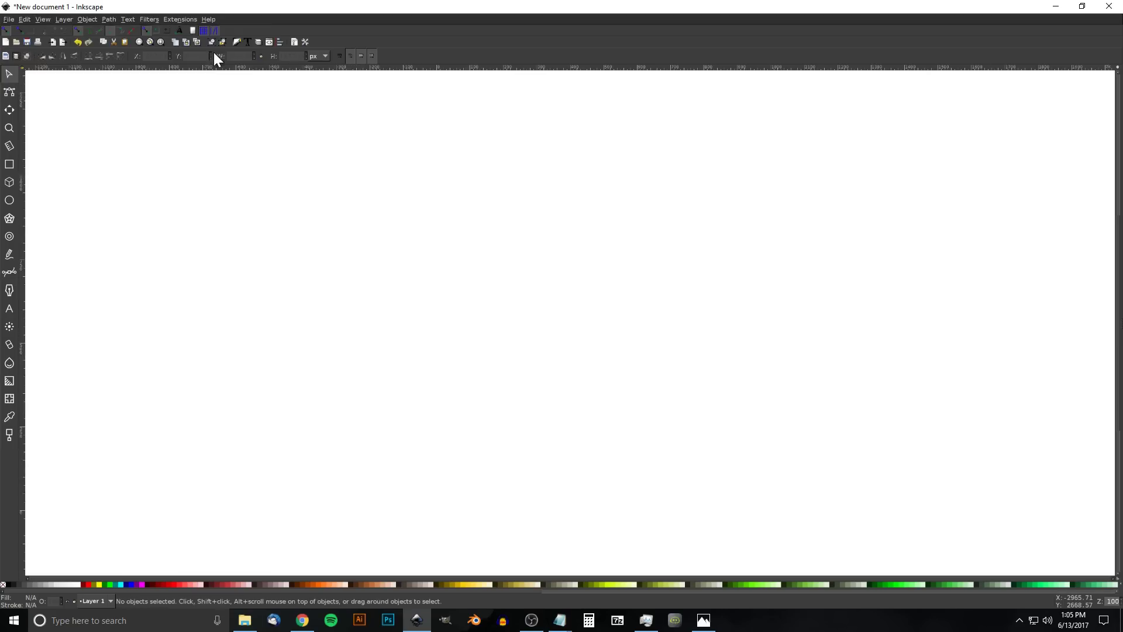
# - Show the Align and Distribute options relative to Last selected, and the Fill and Stroke options
pyautogui.click(281, 41)
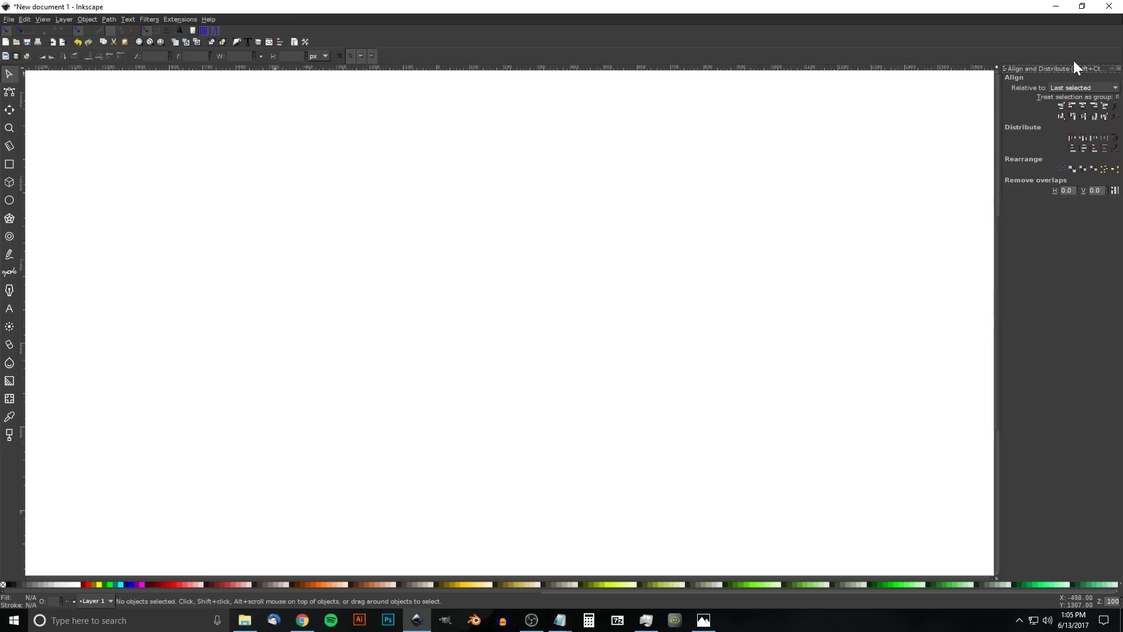
pyautogui.click(1083, 87)
pyautogui.click(1074, 89)
pyautogui.click(237, 42)
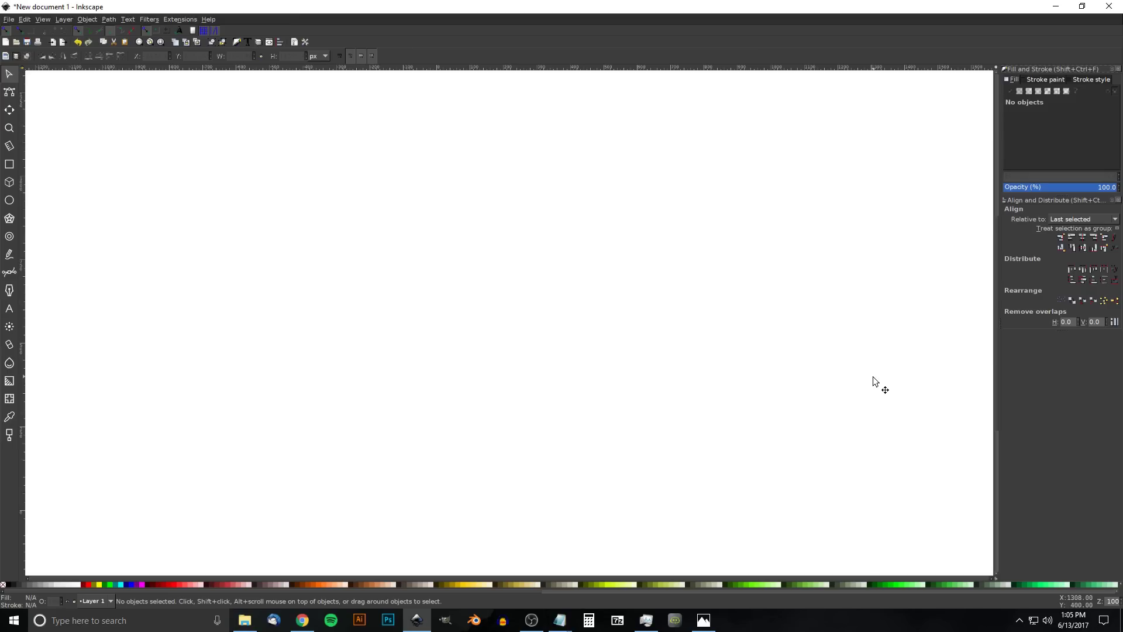
# - Draw a black rectangle about 1358 px wide and 588 px high in the middle of the canvas
pyautogui.click(7, 166)
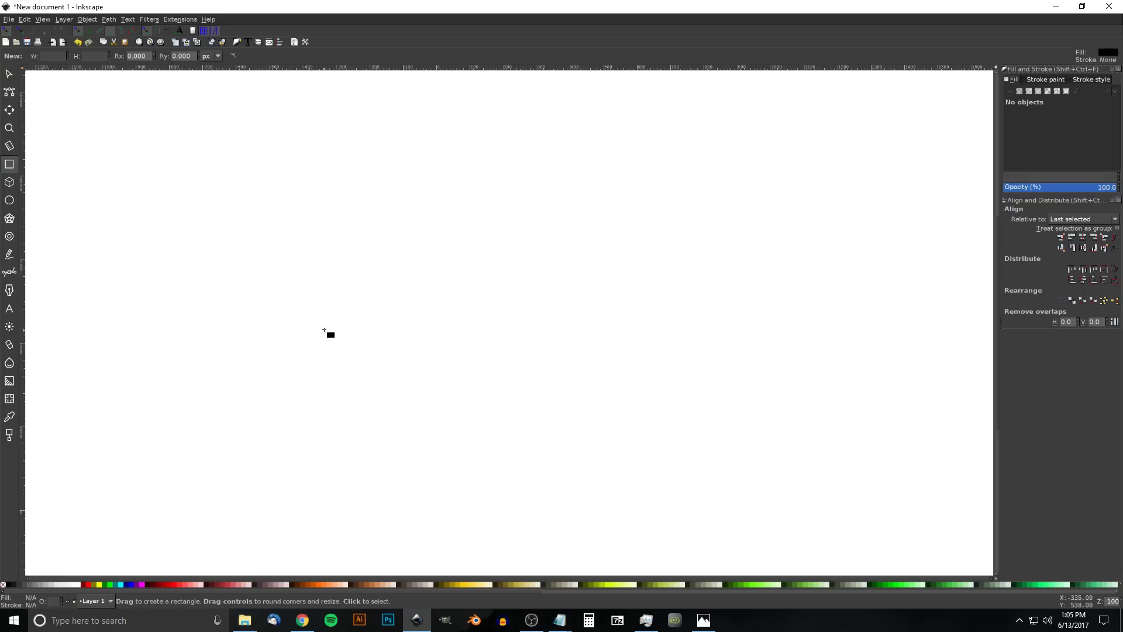
pyautogui.moveTo(227, 178); pyautogui.dragTo(681, 375)
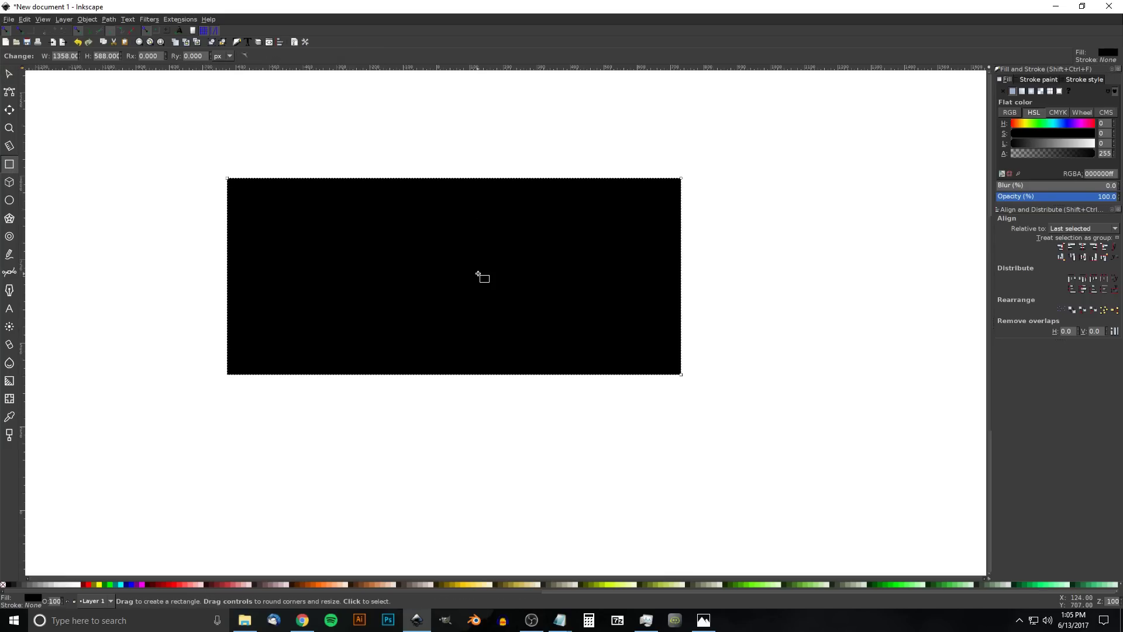
pyautogui.click(9, 75)
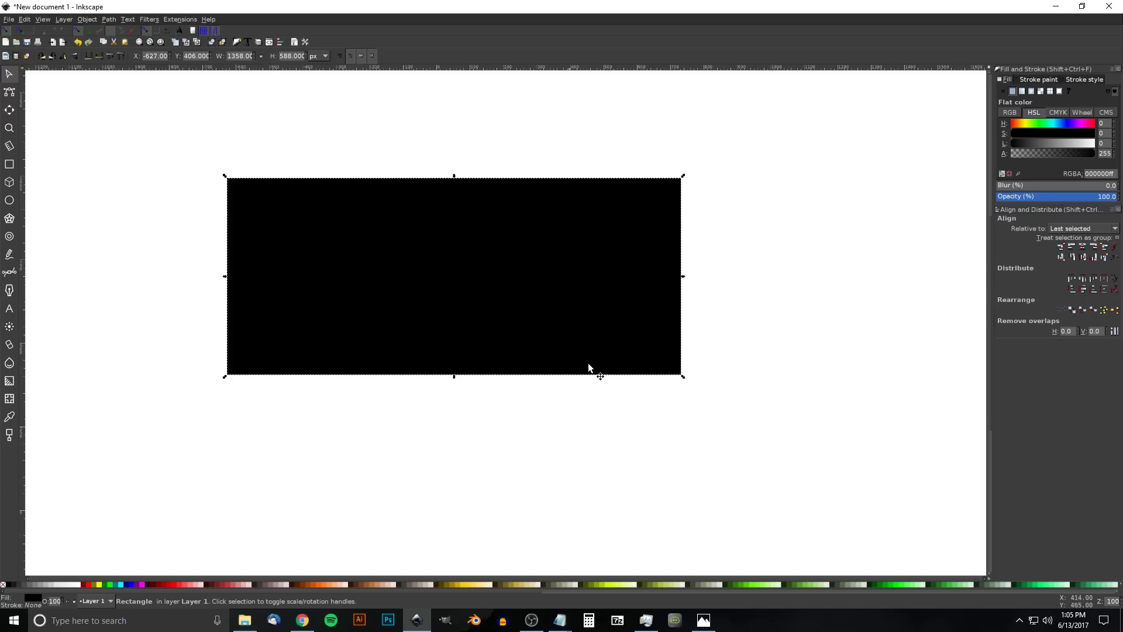
# - After checking the reference image in Photos, resize the rectangle to 1280 px wide and 720 px high and reposition it slightly
pyautogui.click(713, 622)
pyautogui.click(1056, 6)
pyautogui.moveTo(409, 241); pyautogui.dragTo(411, 250)
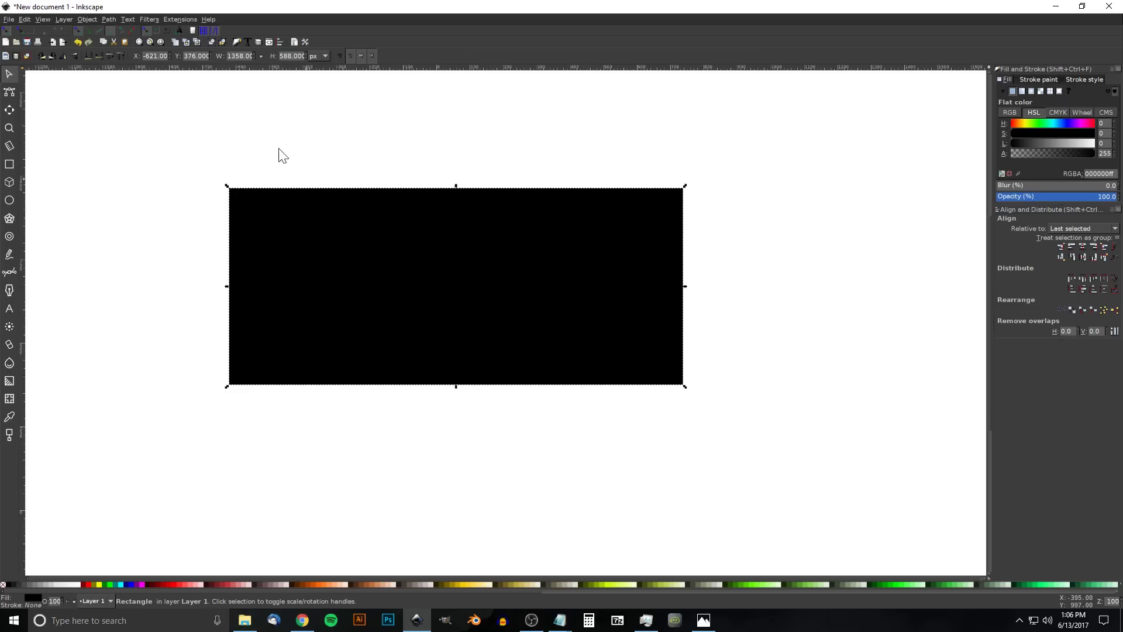
pyautogui.click(229, 56)
pyautogui.hotkey('ctrl', 'a')
pyautogui.write('1280')
pyautogui.press('Tab')
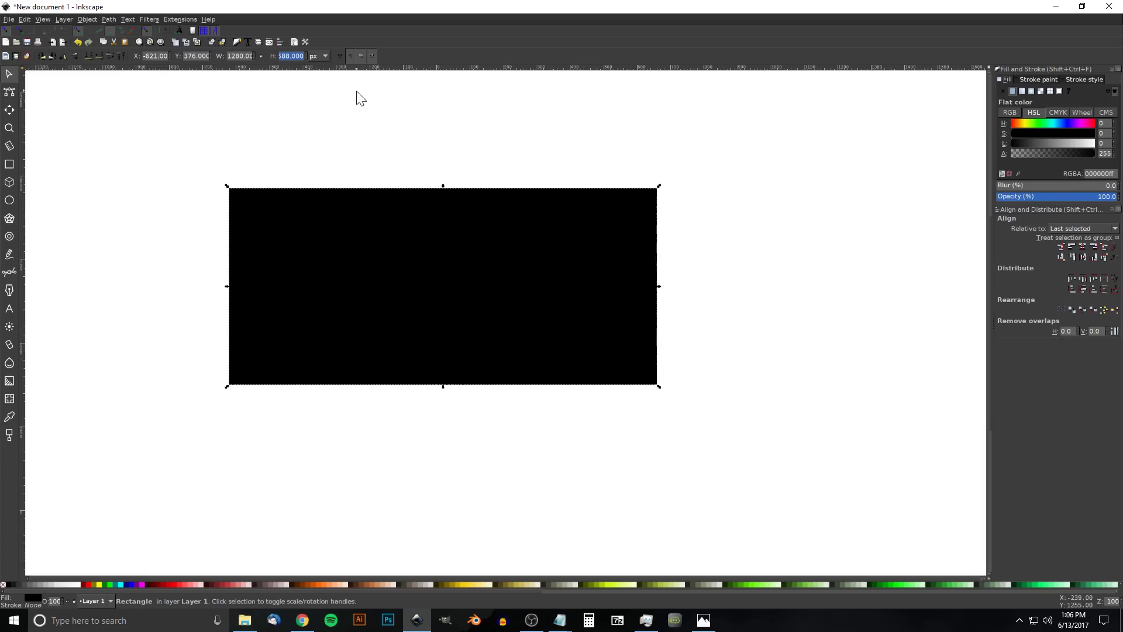
pyautogui.write('720')
pyautogui.press('Return')
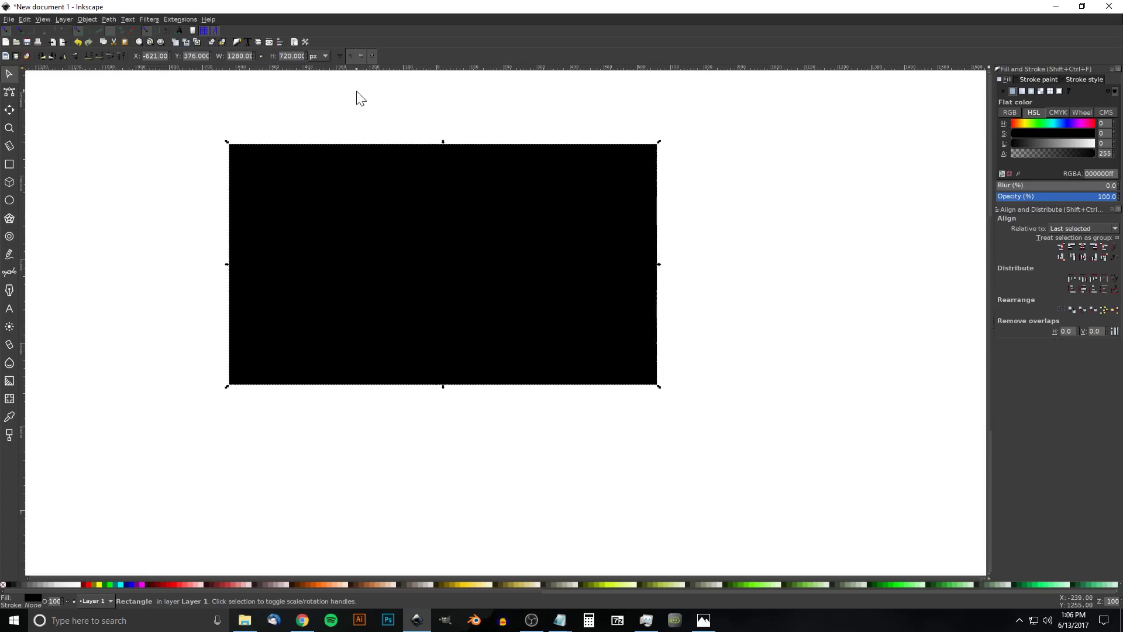
pyautogui.moveTo(479, 251); pyautogui.dragTo(501, 266)
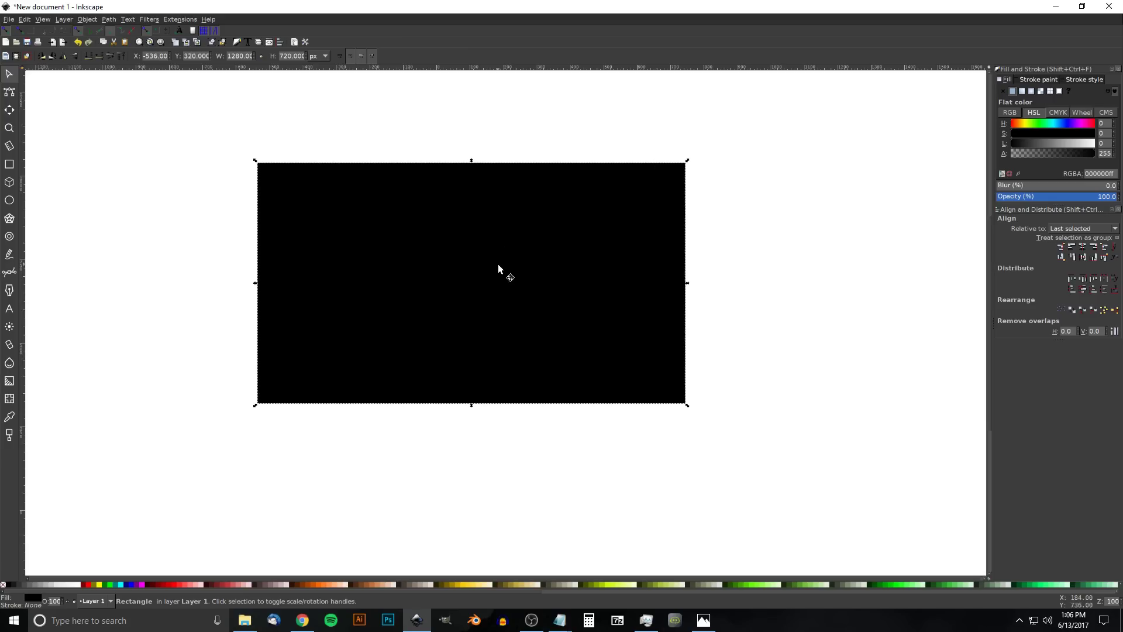
# - Convert the rectangle to a path and give it a mesh gradient fill
pyautogui.click(108, 19)
pyautogui.click(114, 33)
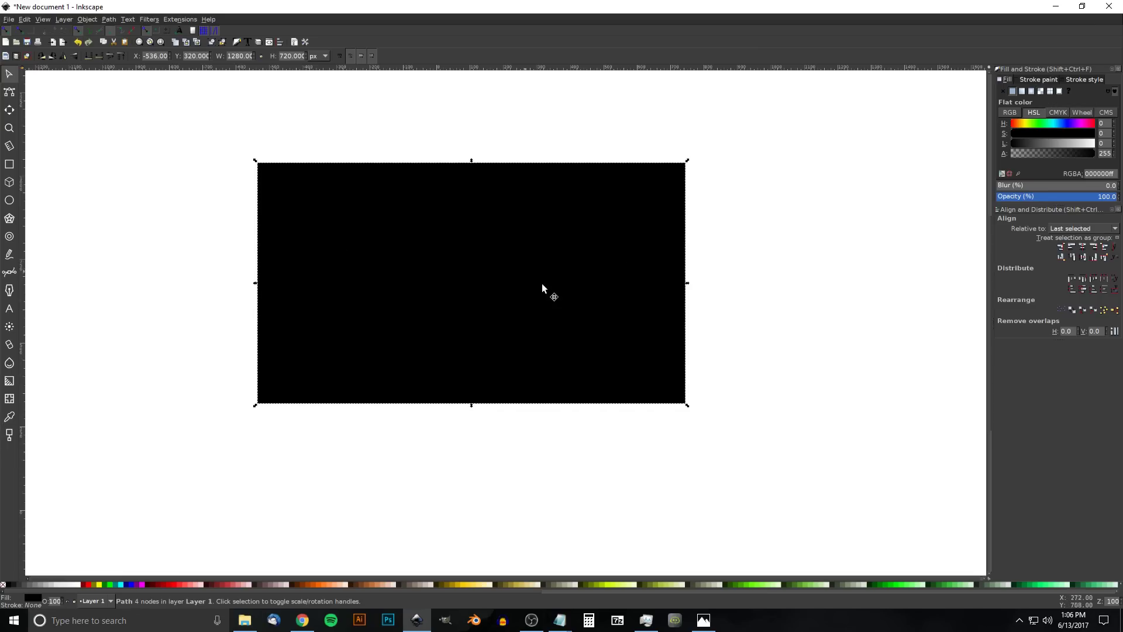
pyautogui.click(1041, 92)
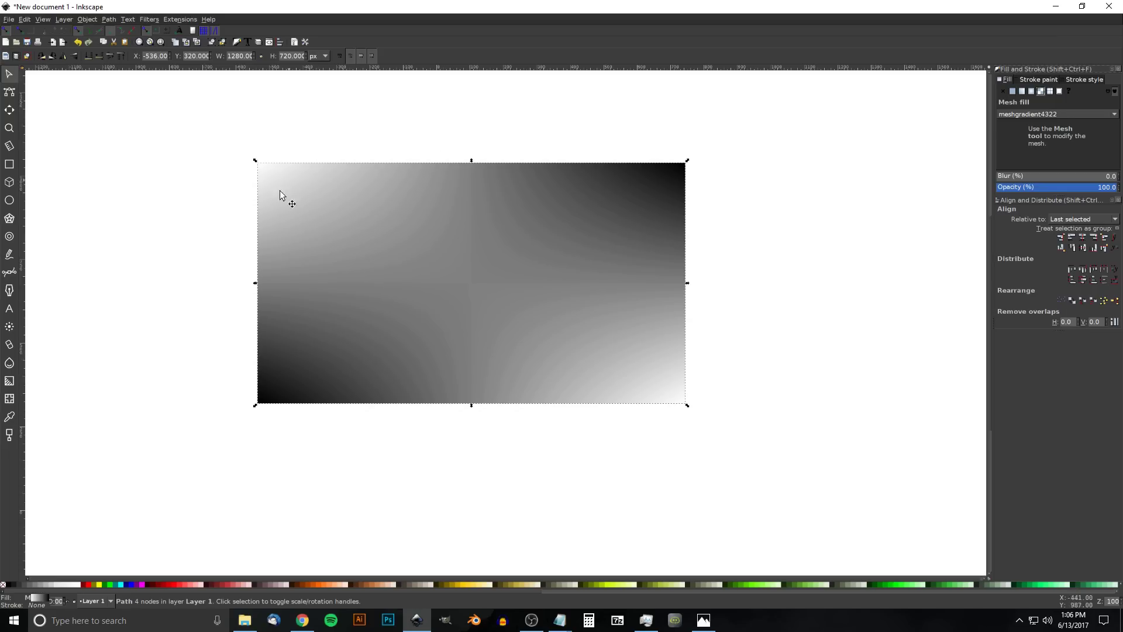
# - Try linear and radial gradient fills on the path and return it to a mesh gradient
pyautogui.click(1023, 92)
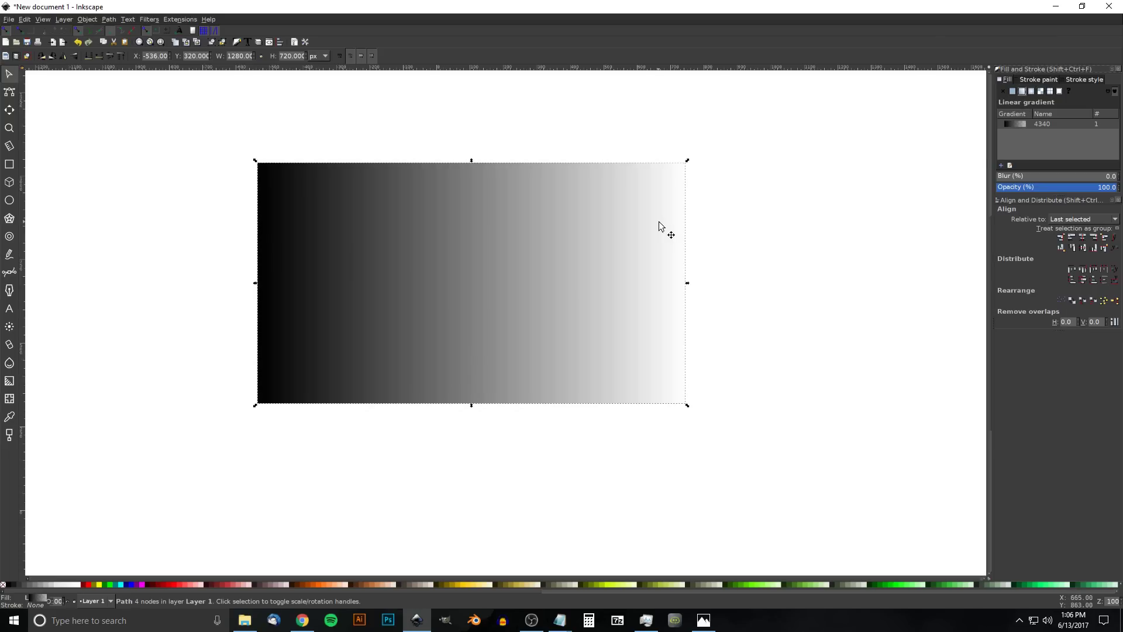
pyautogui.click(1033, 91)
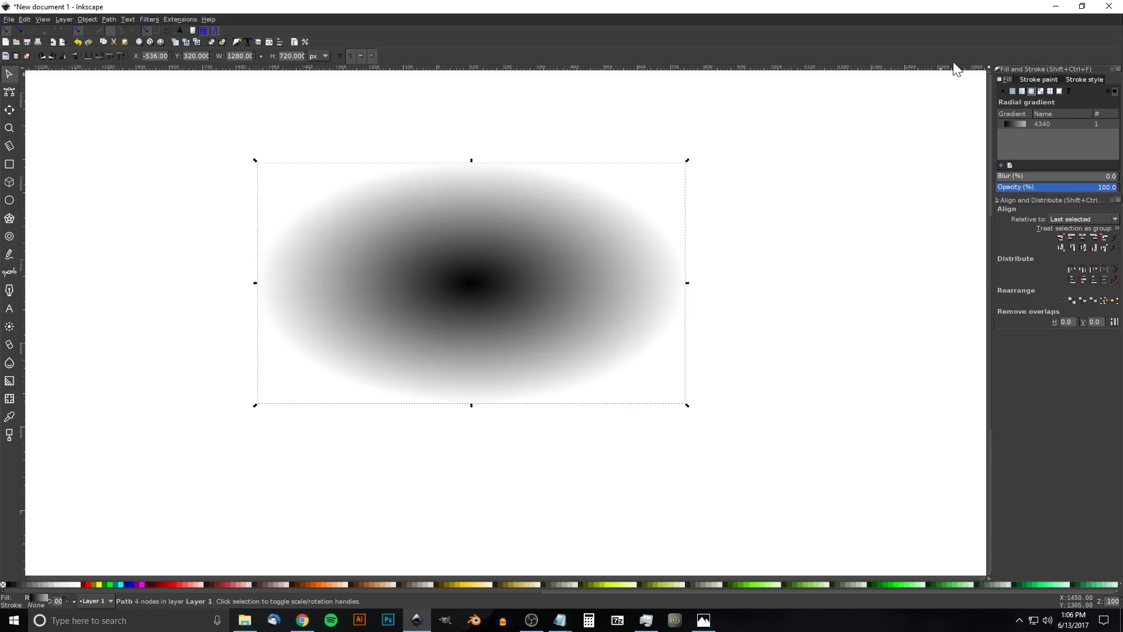
pyautogui.click(1049, 90)
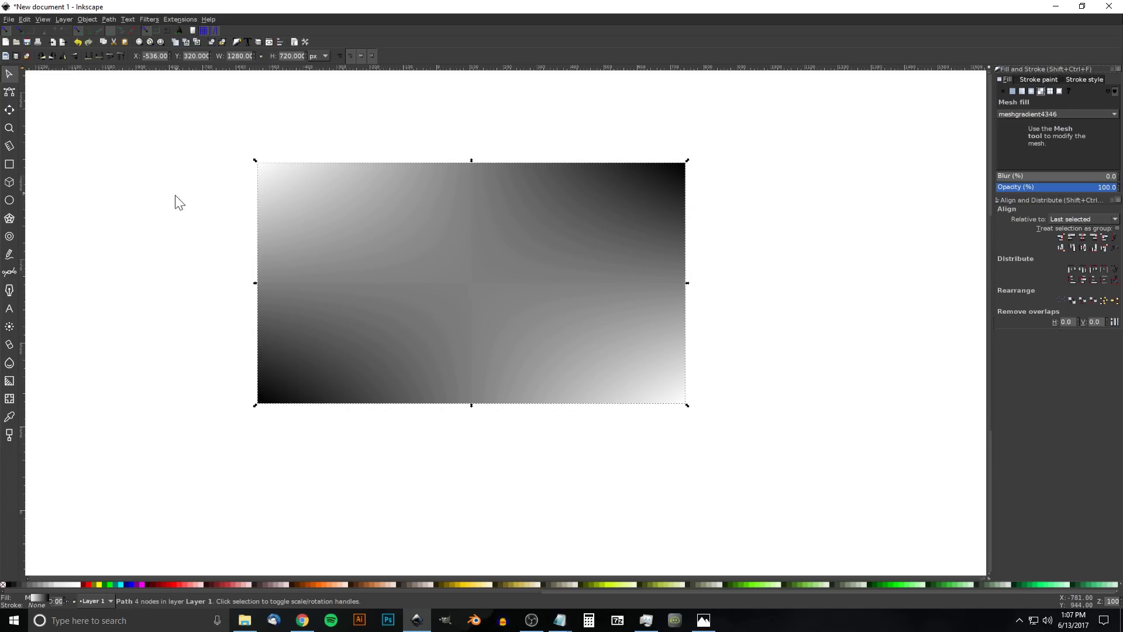
# - With the Mesh tool, colour the gradient's upper-left corner red (C83737), using thumbnail.png in Photos as reference
pyautogui.click(9, 400)
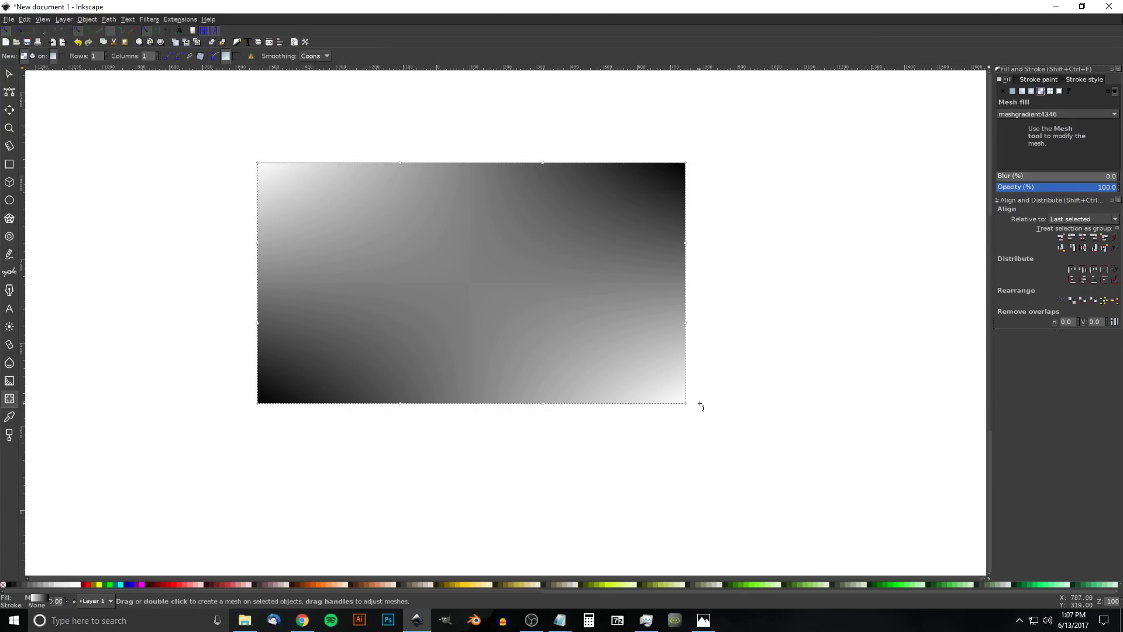
pyautogui.click(261, 168)
pyautogui.click(704, 620)
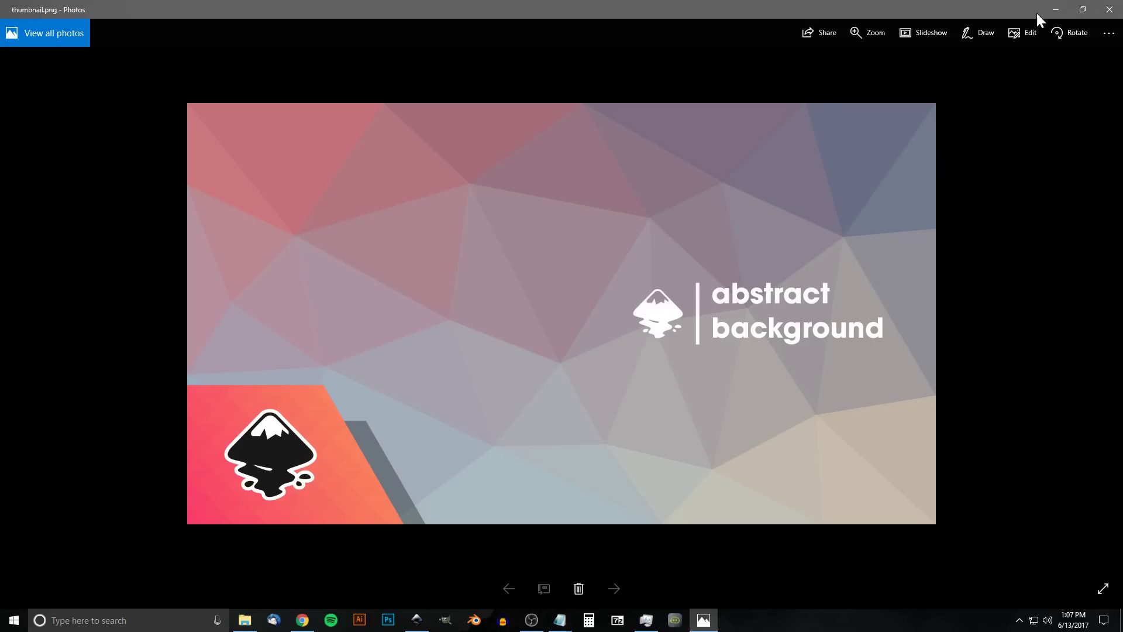
pyautogui.click(1056, 9)
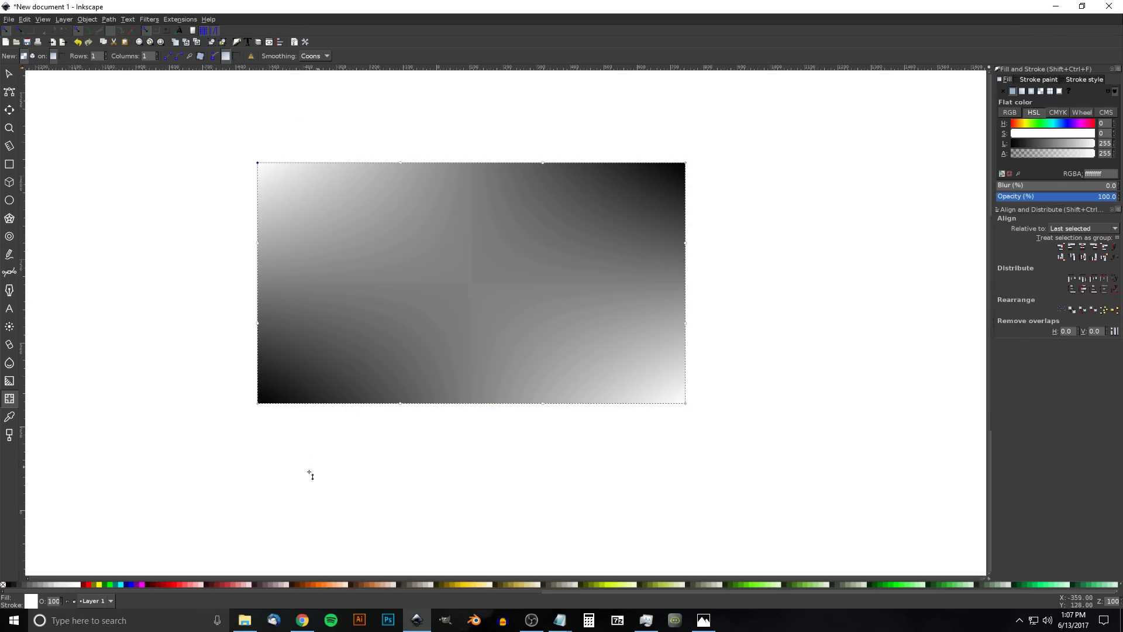
pyautogui.click(227, 584)
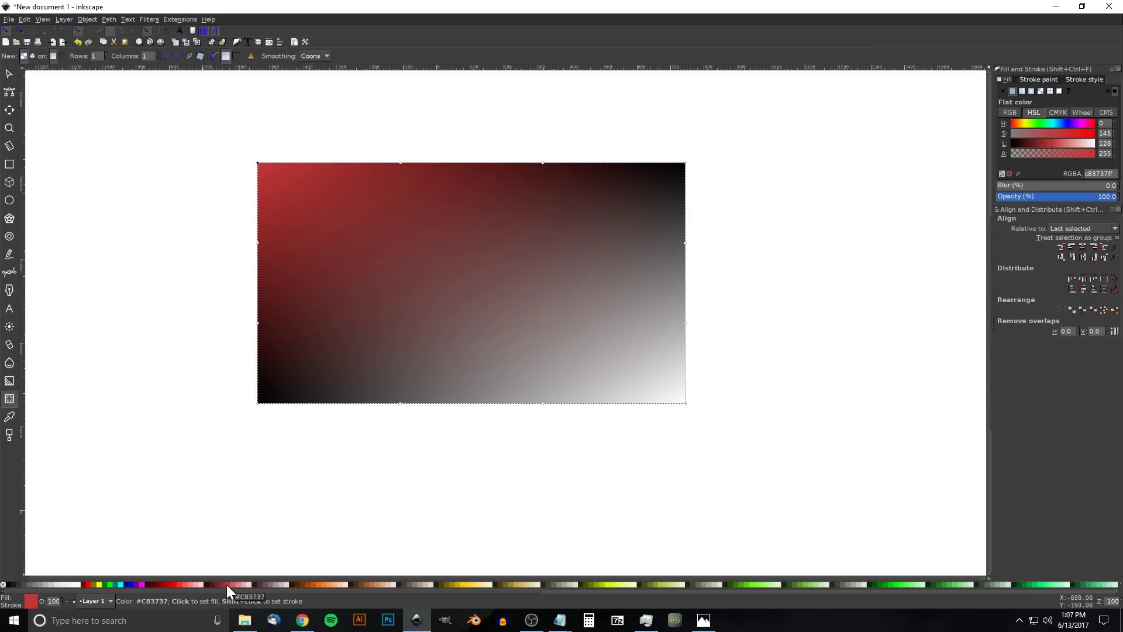
# - Colour the mesh gradient's lower-left corner light blue (00CCFF)
pyautogui.click(259, 404)
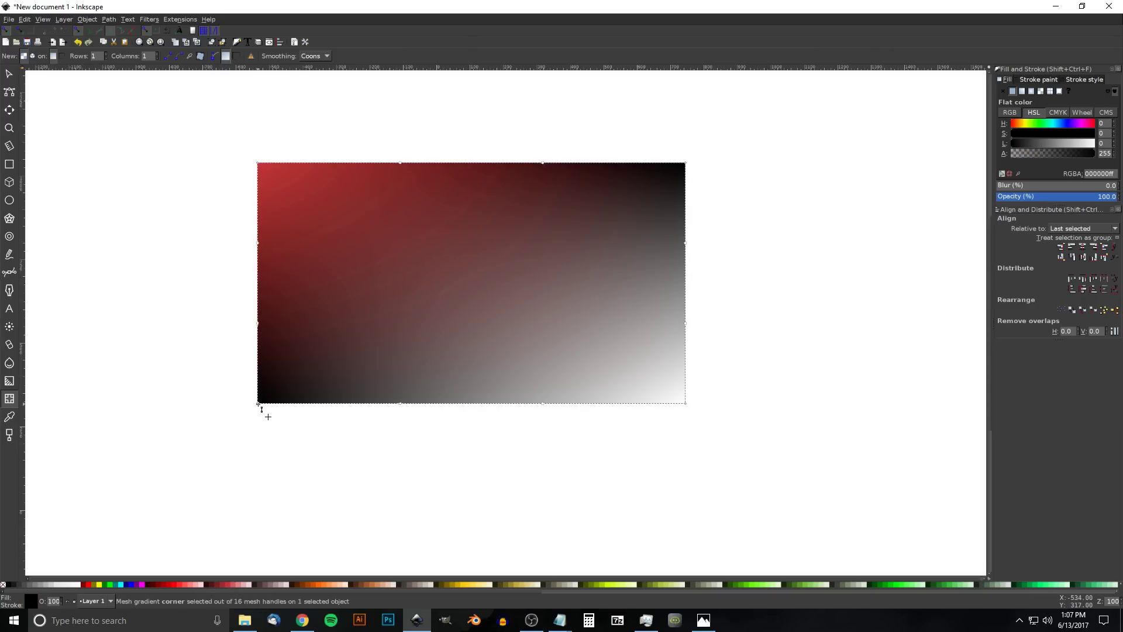
pyautogui.moveTo(440, 590); pyautogui.dragTo(846, 595)
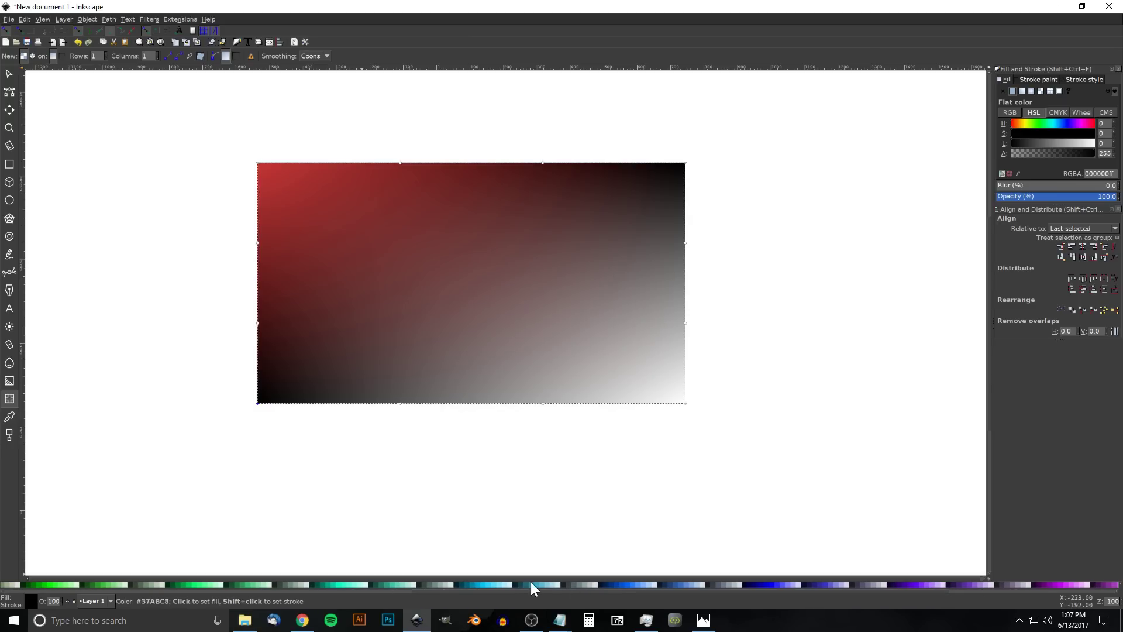
pyautogui.click(485, 584)
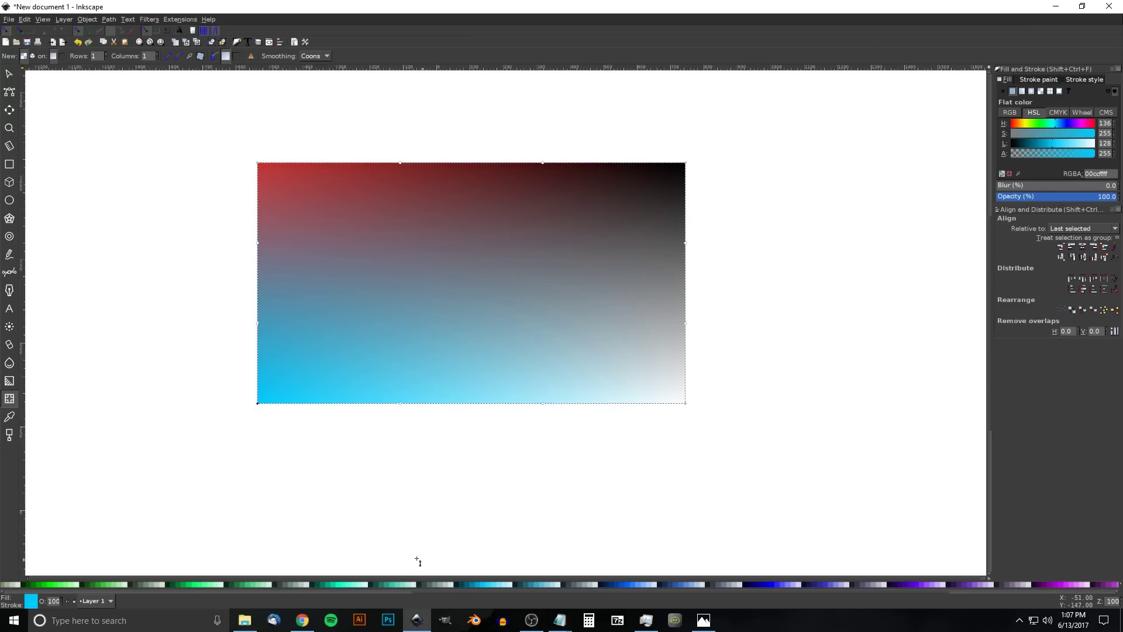
# - Try muted beige swatches on the mesh gradient's lower-right corner and settle on yellow (FFCC00)
pyautogui.click(686, 404)
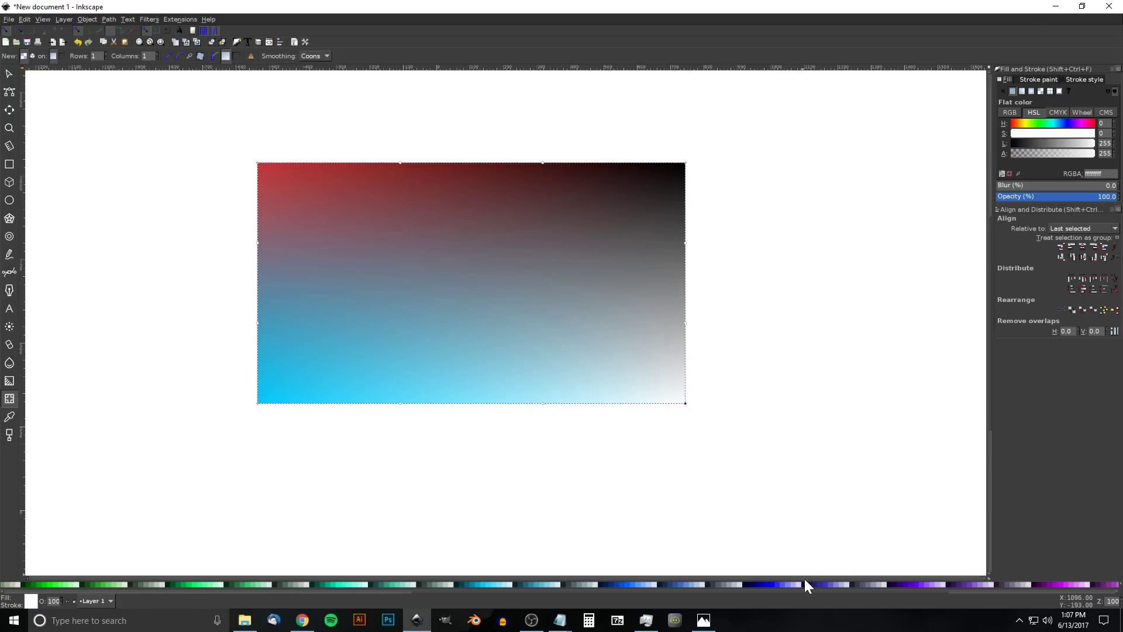
pyautogui.moveTo(810, 591); pyautogui.dragTo(423, 588)
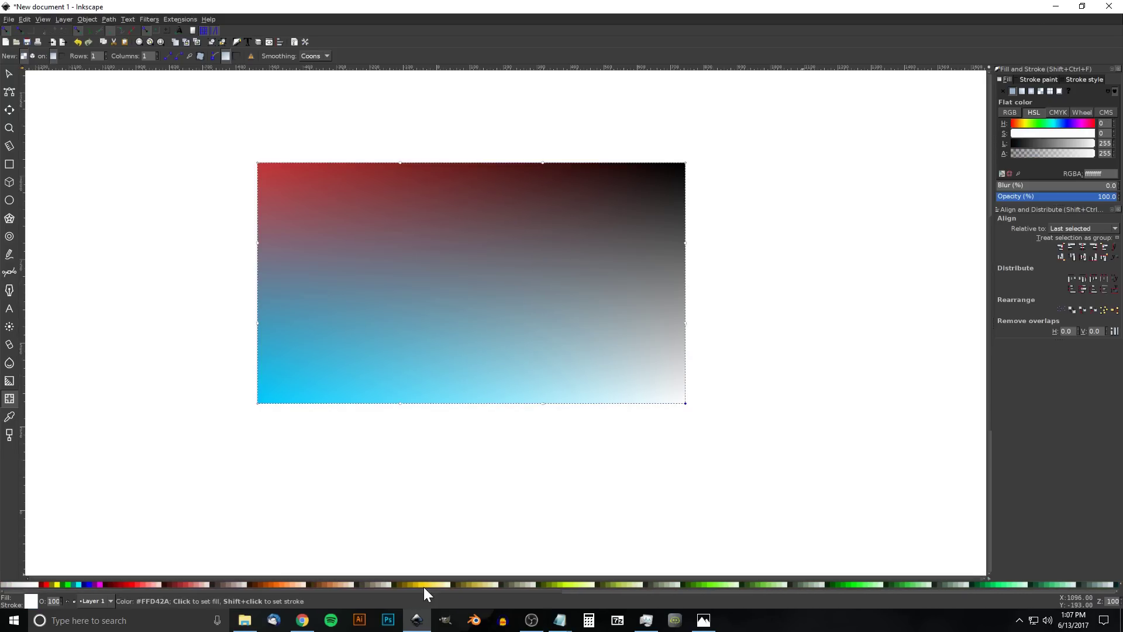
pyautogui.click(525, 584)
pyautogui.click(527, 584)
pyautogui.click(519, 584)
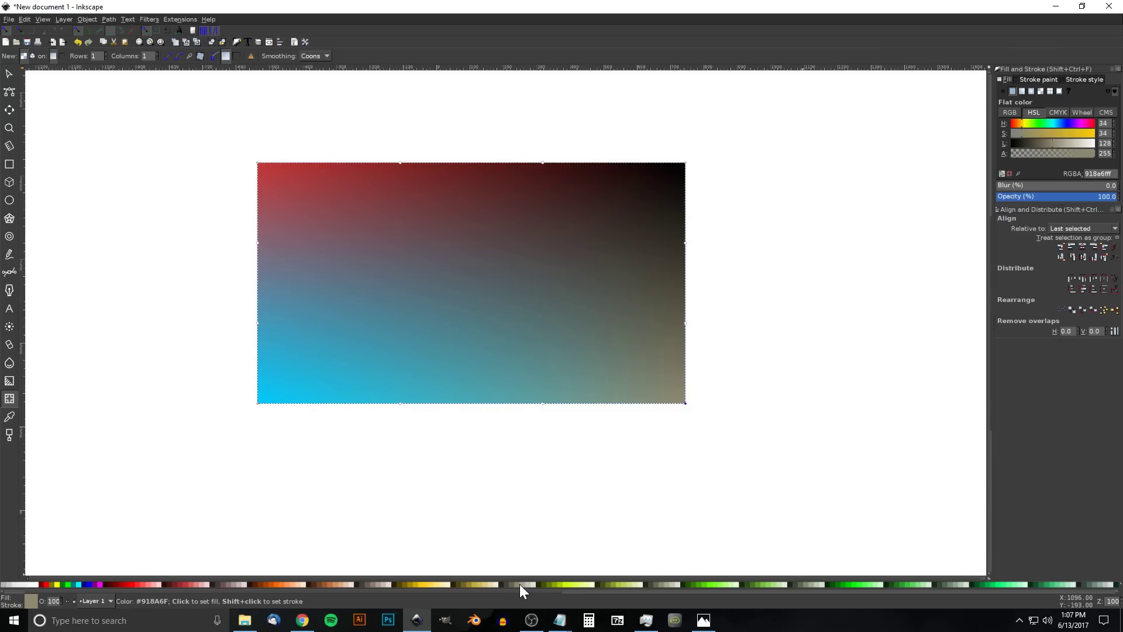
pyautogui.click(524, 585)
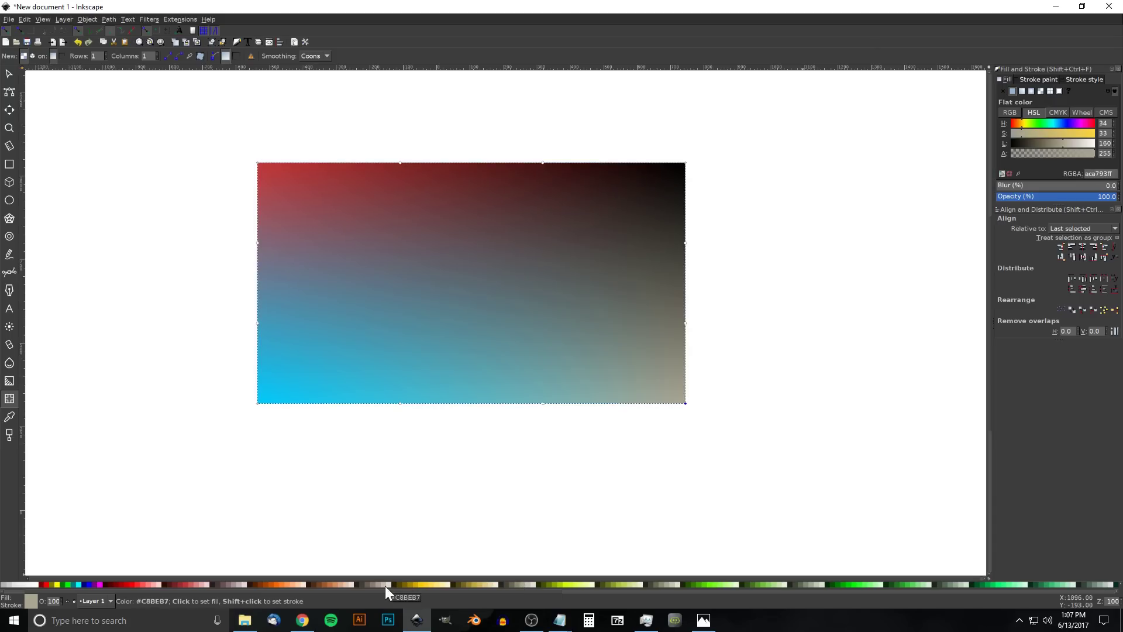
pyautogui.click(419, 585)
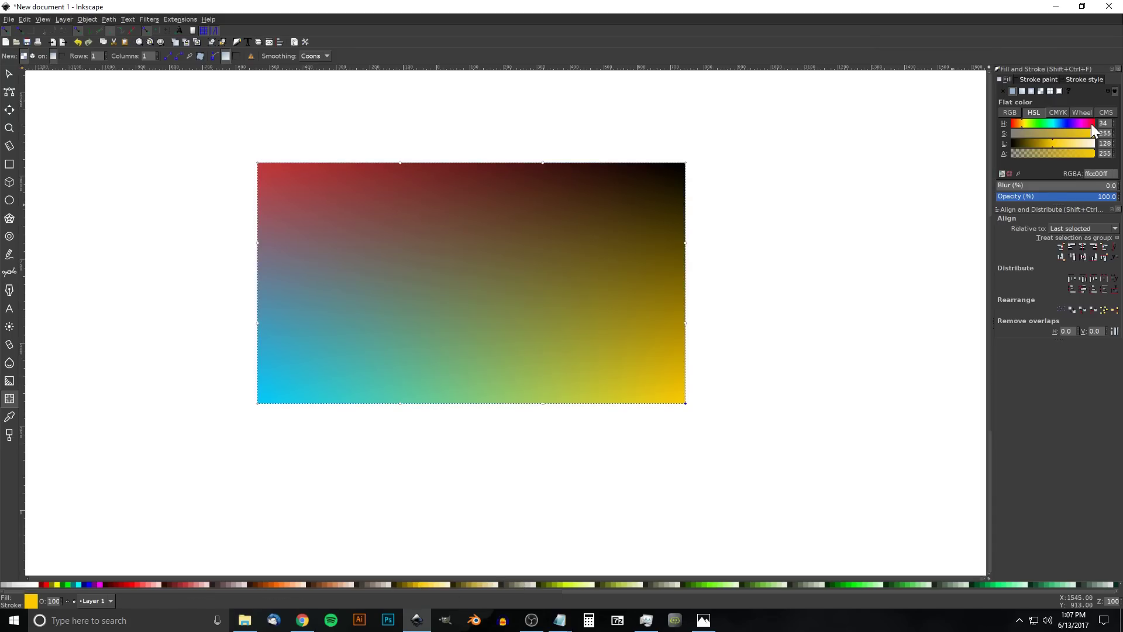
# - Soften the lower-right corner's yellow to a pale tone with saturation 155 and lightness 189
pyautogui.moveTo(1059, 143)
pyautogui.mouseDown()
pyautogui.moveTo(1076, 145)
pyautogui.moveTo(1067, 134)
pyautogui.mouseUp()
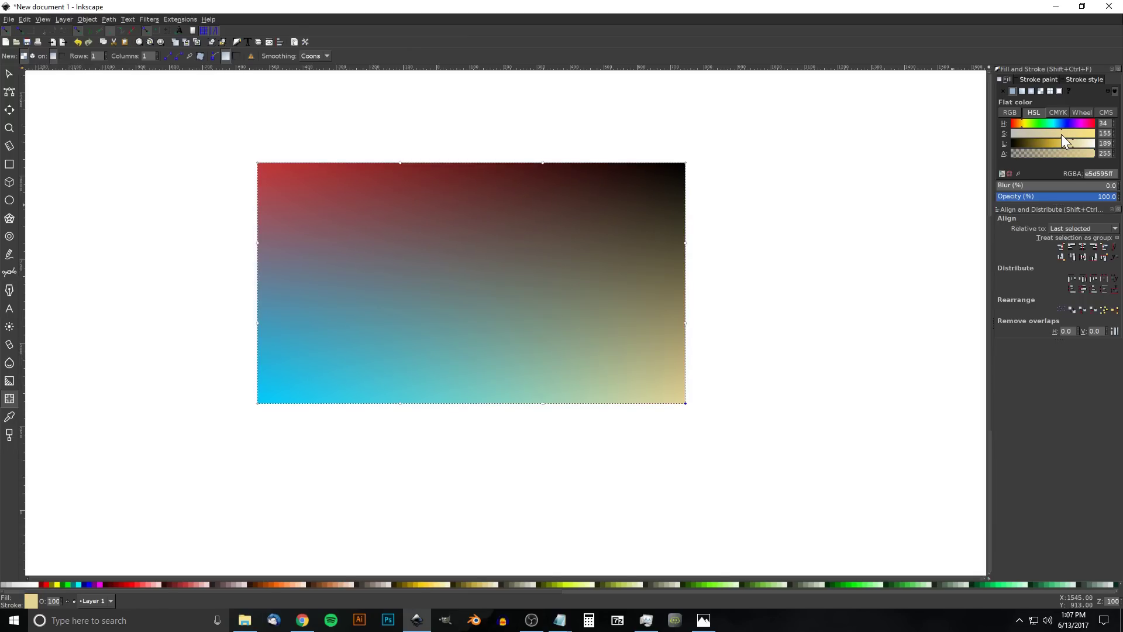
pyautogui.click(1005, 113)
pyautogui.click(1037, 111)
# - Colour the mesh gradient's upper-right corner dark navy blue (162D50) and leave the Mesh tool
pyautogui.click(686, 163)
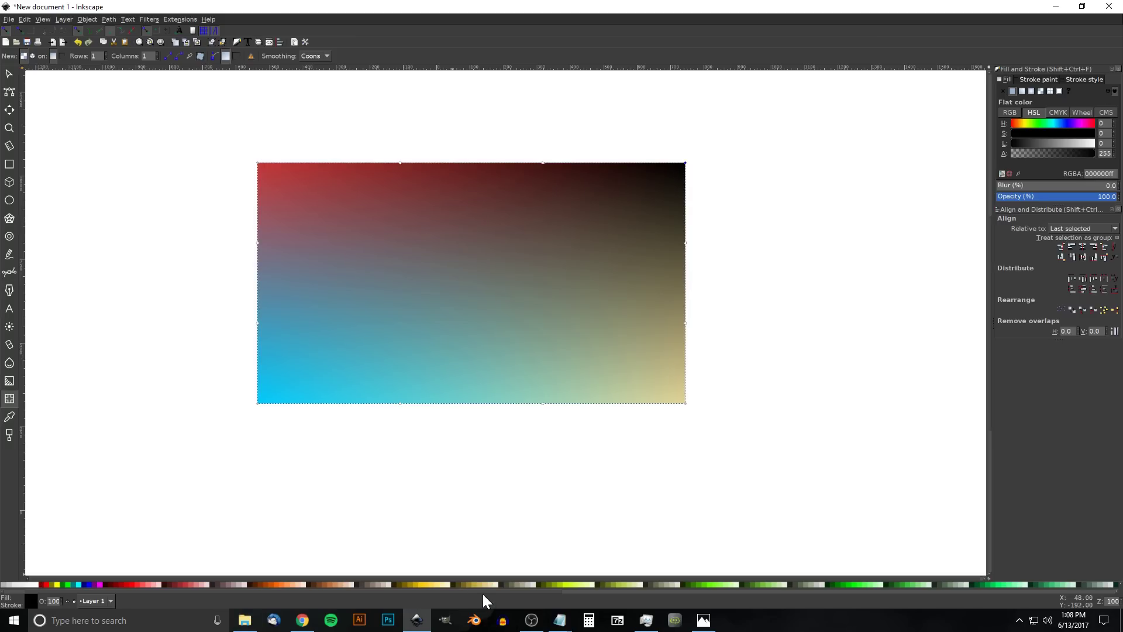
pyautogui.moveTo(484, 591); pyautogui.dragTo(844, 594)
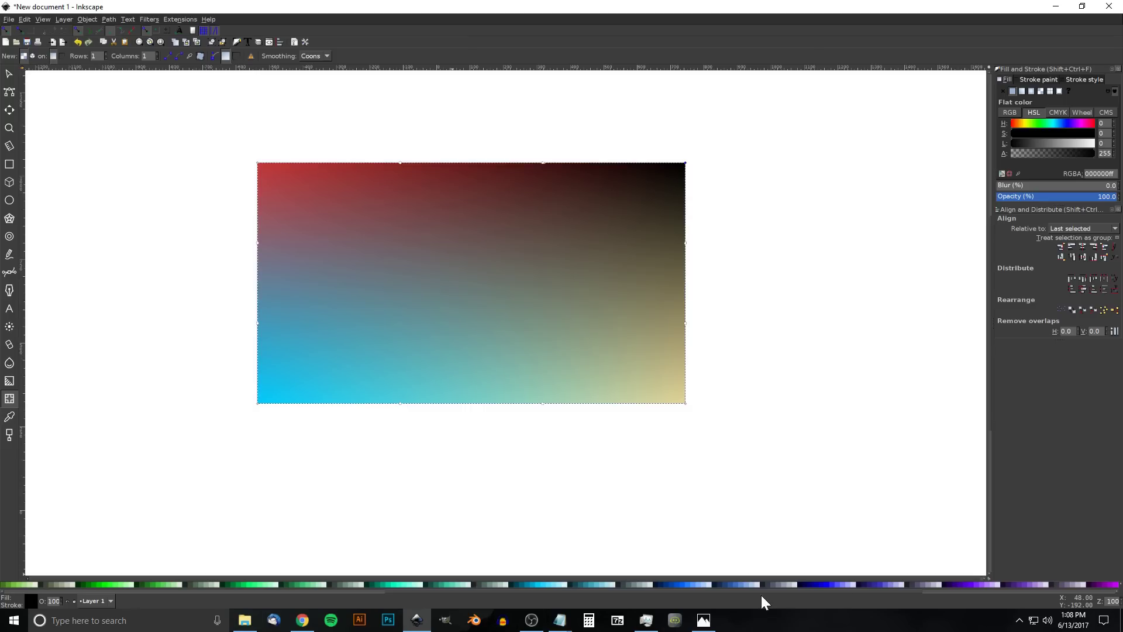
pyautogui.click(720, 584)
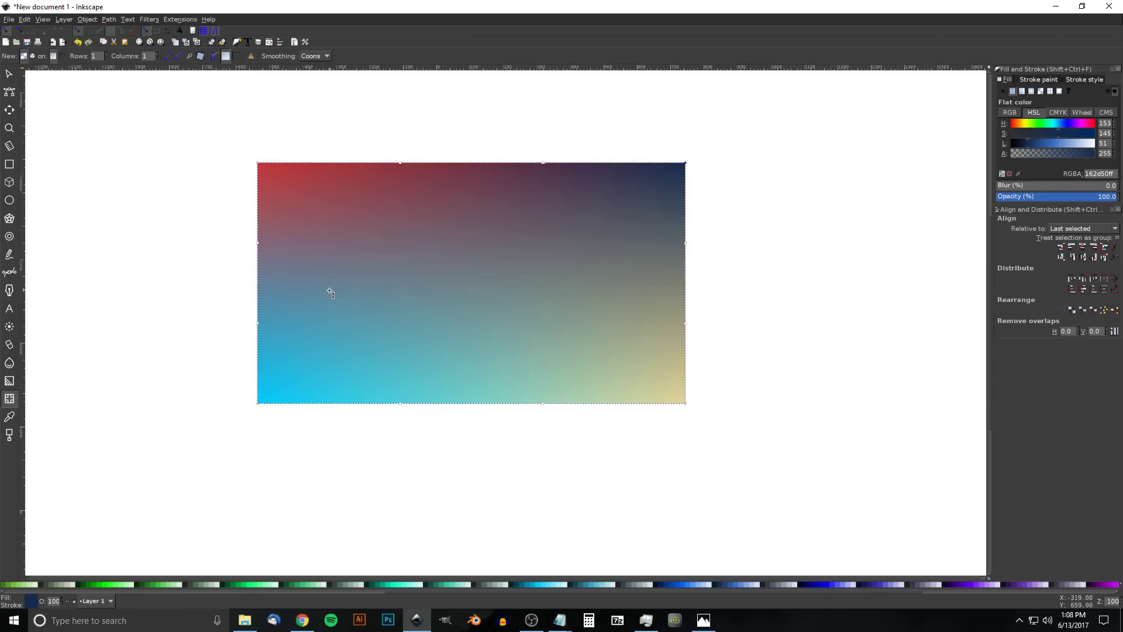
pyautogui.click(5, 78)
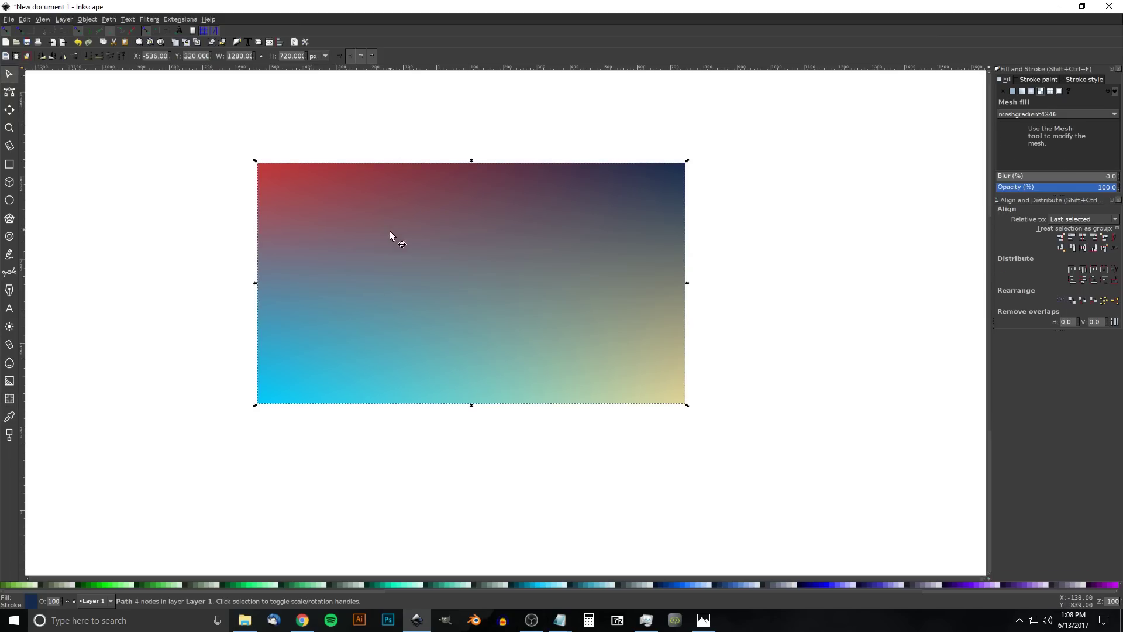
# - Add a new layer named Layer 2 above the current layer
pyautogui.click(257, 44)
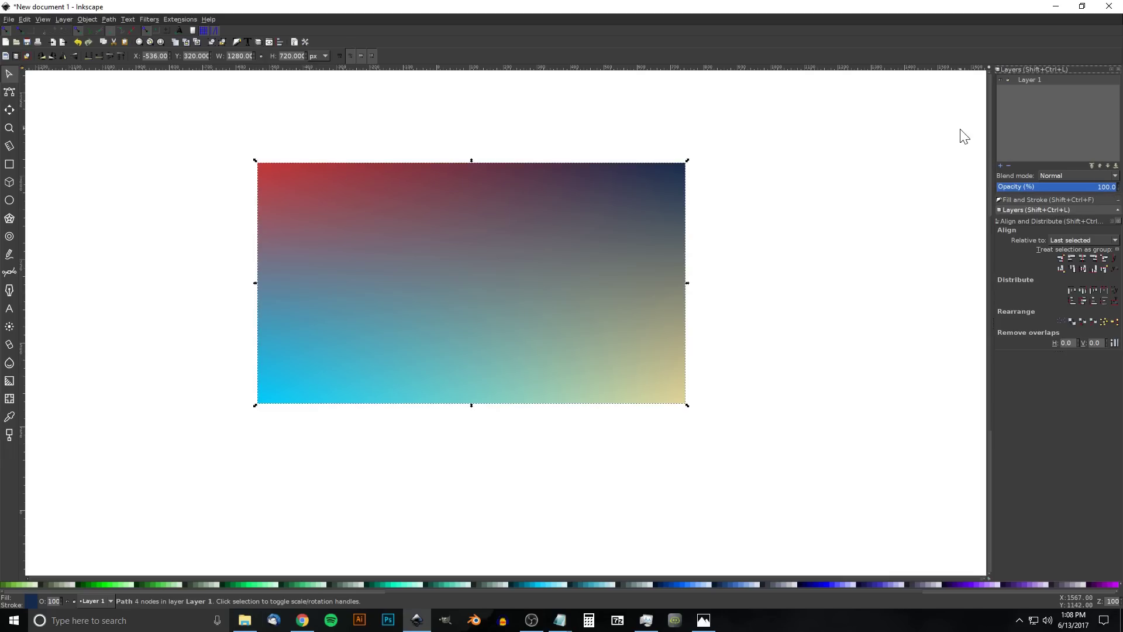
pyautogui.click(1002, 165)
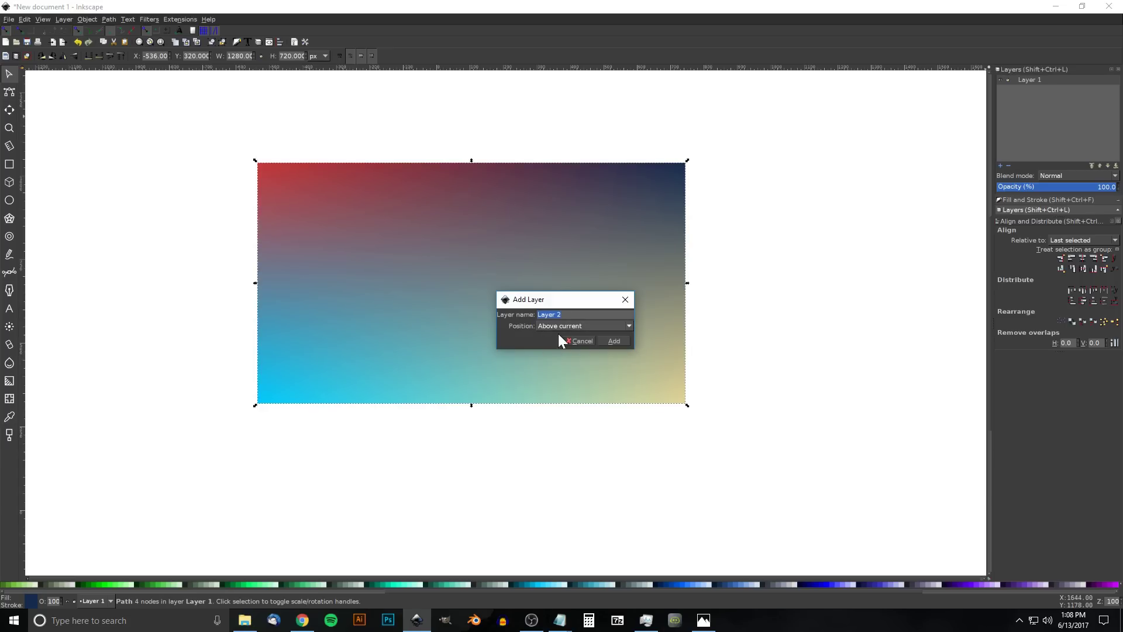
pyautogui.click(615, 342)
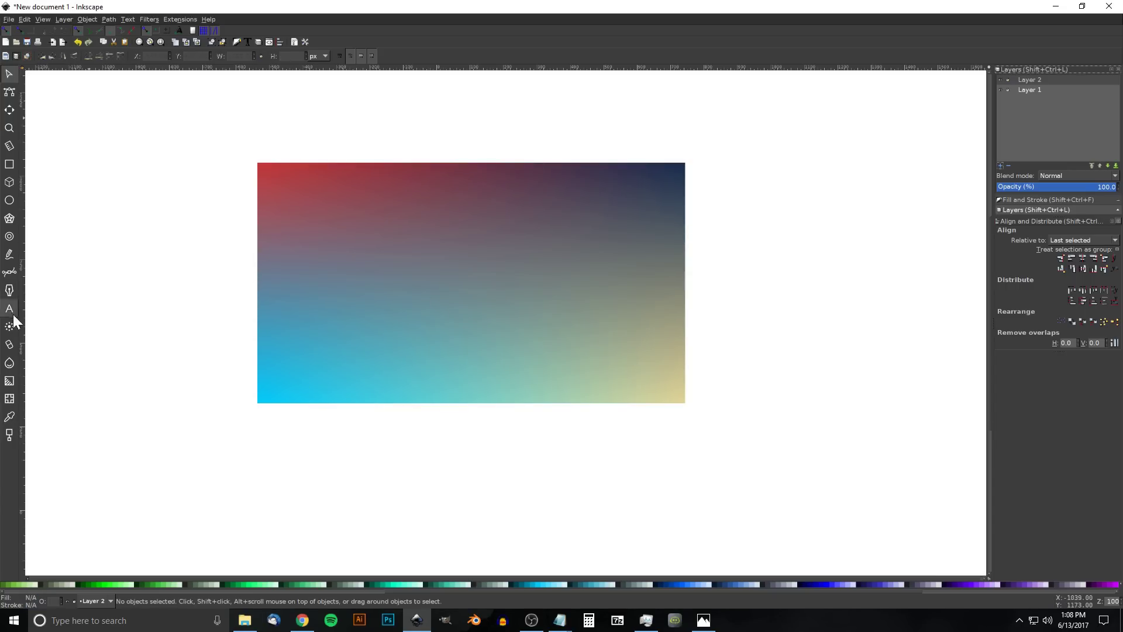
# - Draw a small circle about 32 px wide beside the rectangle's left edge and convert it to a path
pyautogui.click(10, 203)
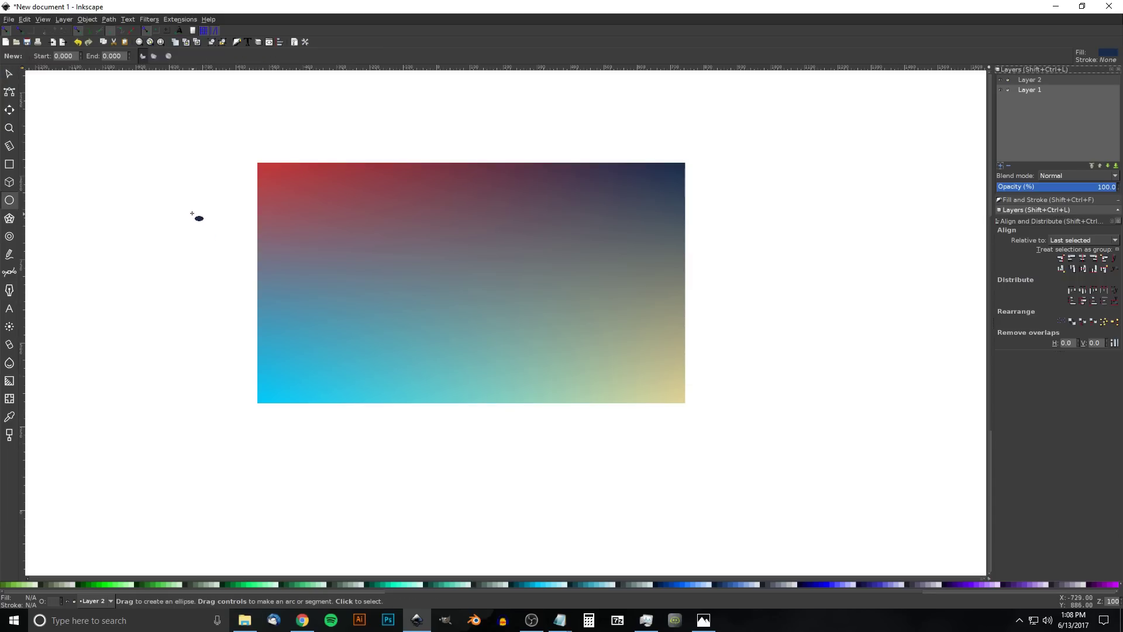
pyautogui.moveTo(182, 205); pyautogui.dragTo(200, 220)
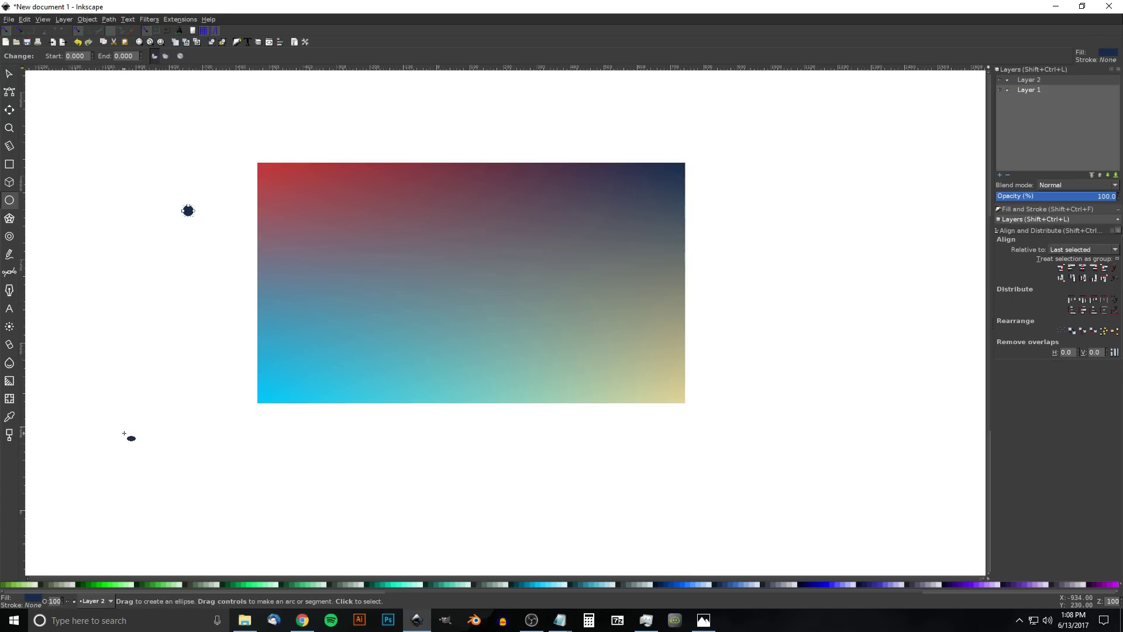
pyautogui.click(110, 19)
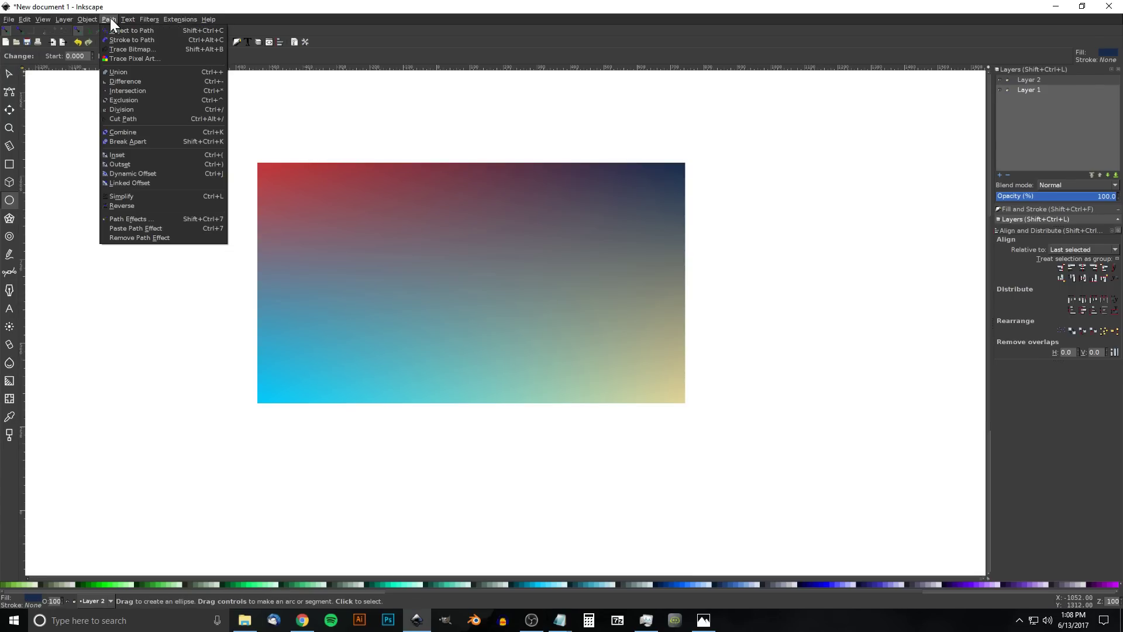
pyautogui.click(117, 31)
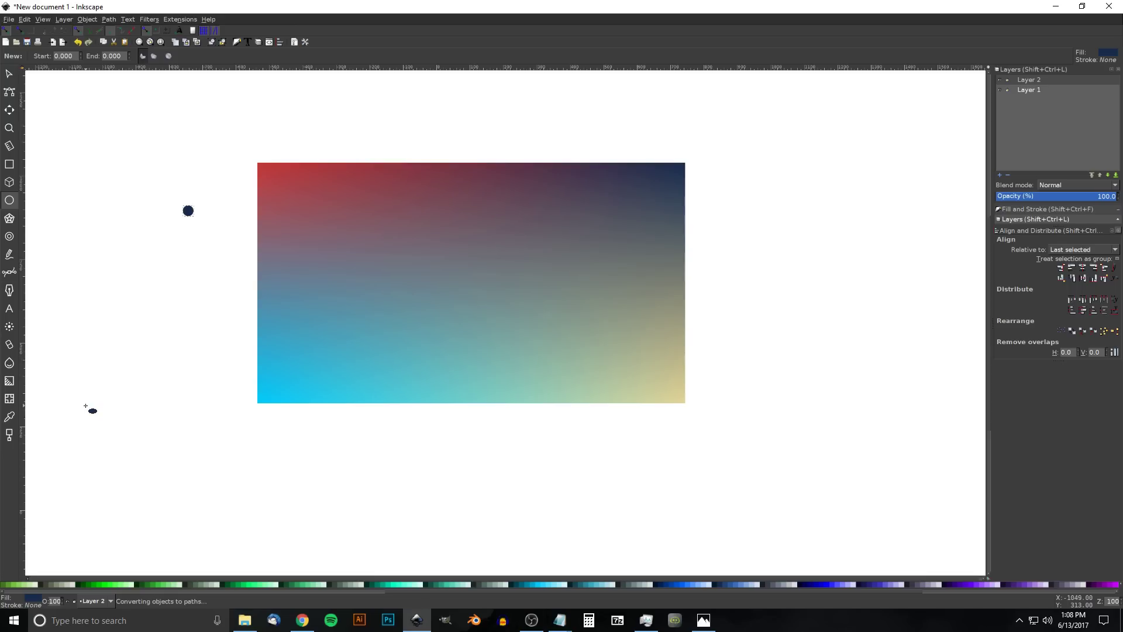
# - Fill the circle with bright green (00FF00) and lower its opacity to about 51%
pyautogui.click(8, 74)
pyautogui.click(187, 210)
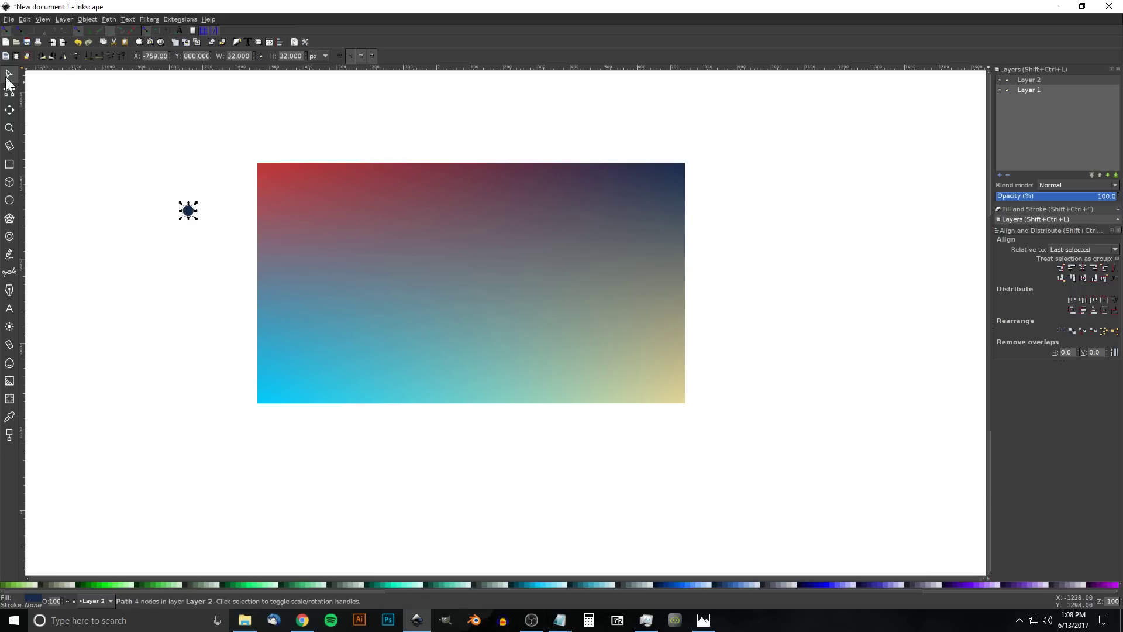
pyautogui.moveTo(674, 592); pyautogui.dragTo(188, 593)
pyautogui.click(108, 583)
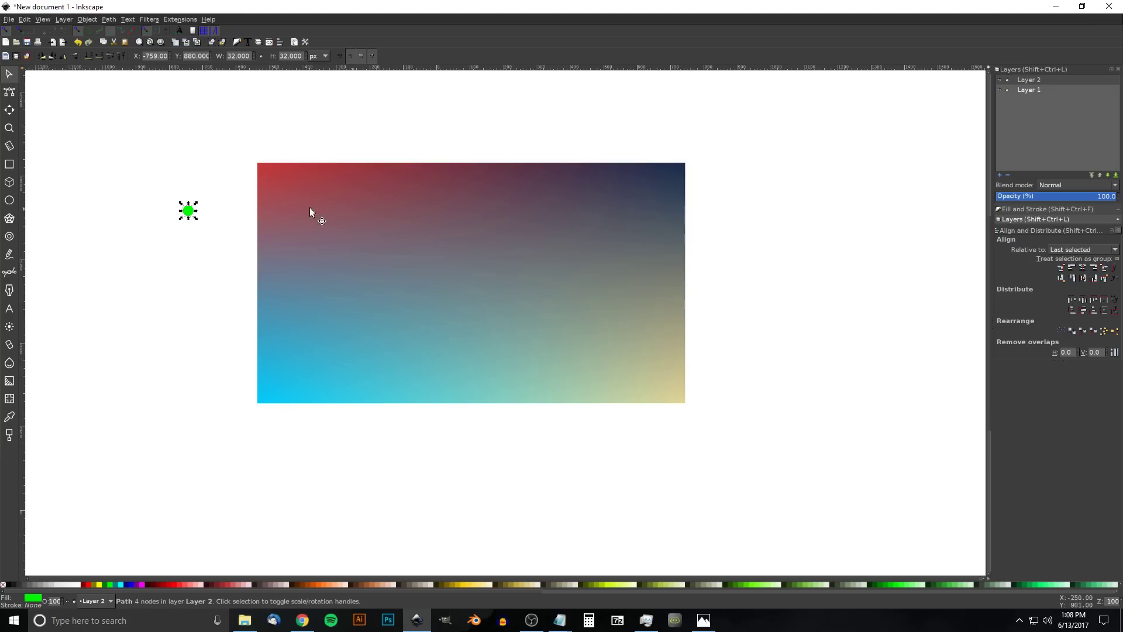
pyautogui.moveTo(193, 213); pyautogui.dragTo(195, 193)
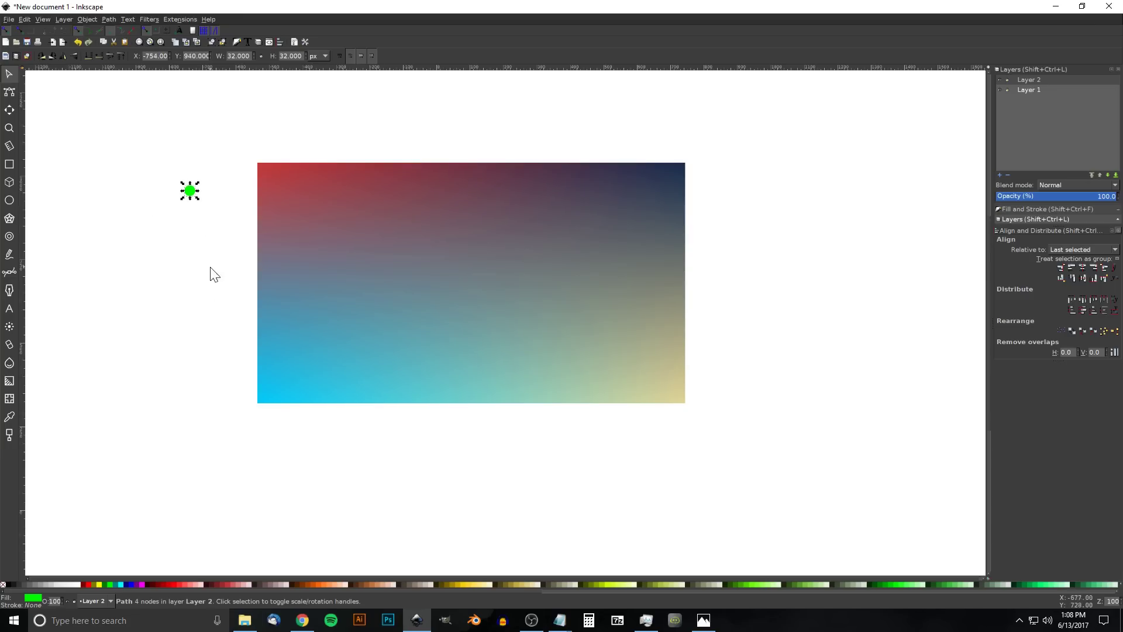
pyautogui.click(1058, 211)
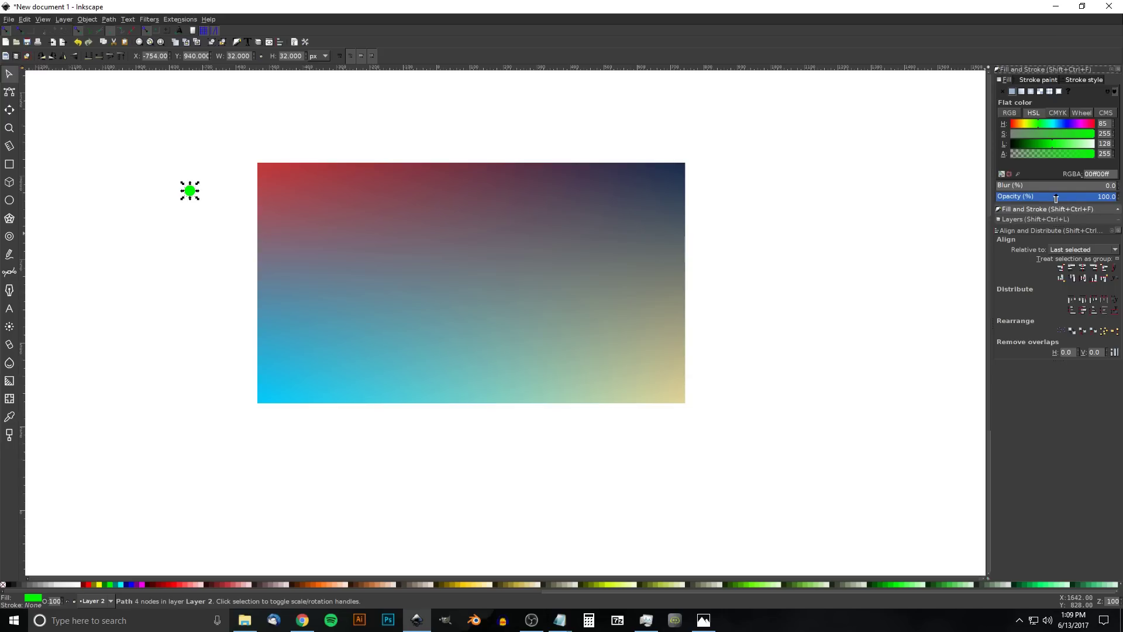
pyautogui.click(1057, 197)
pyautogui.click(1023, 218)
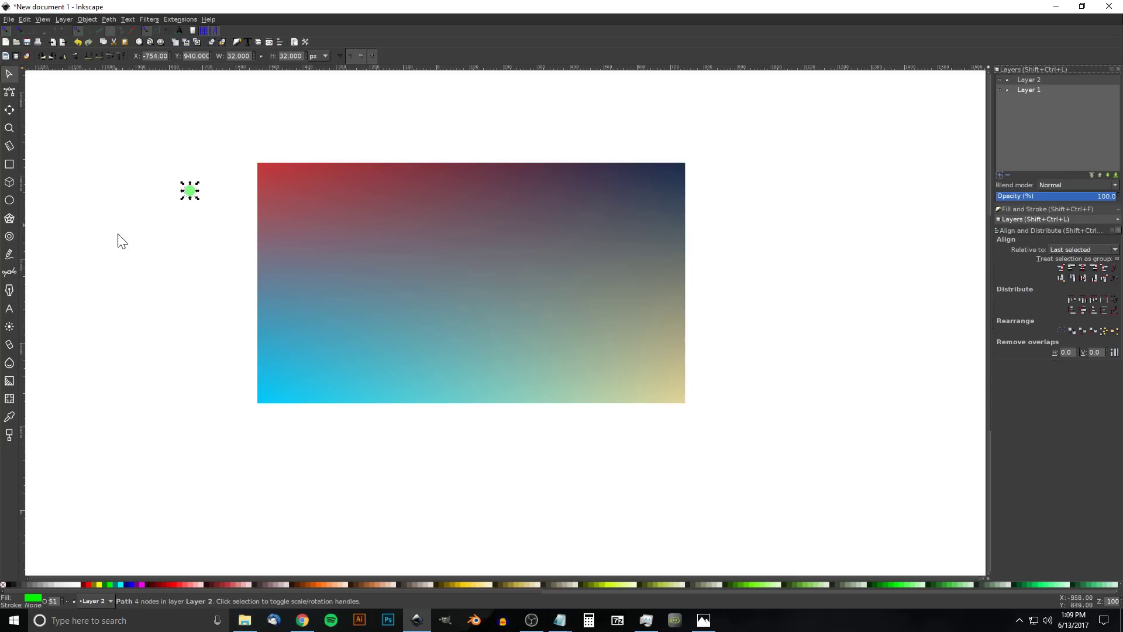
# - Align the green circle with the gradient rectangle's left and top edges so it sits inside the upper-left corner
pyautogui.moveTo(191, 193); pyautogui.dragTo(344, 219)
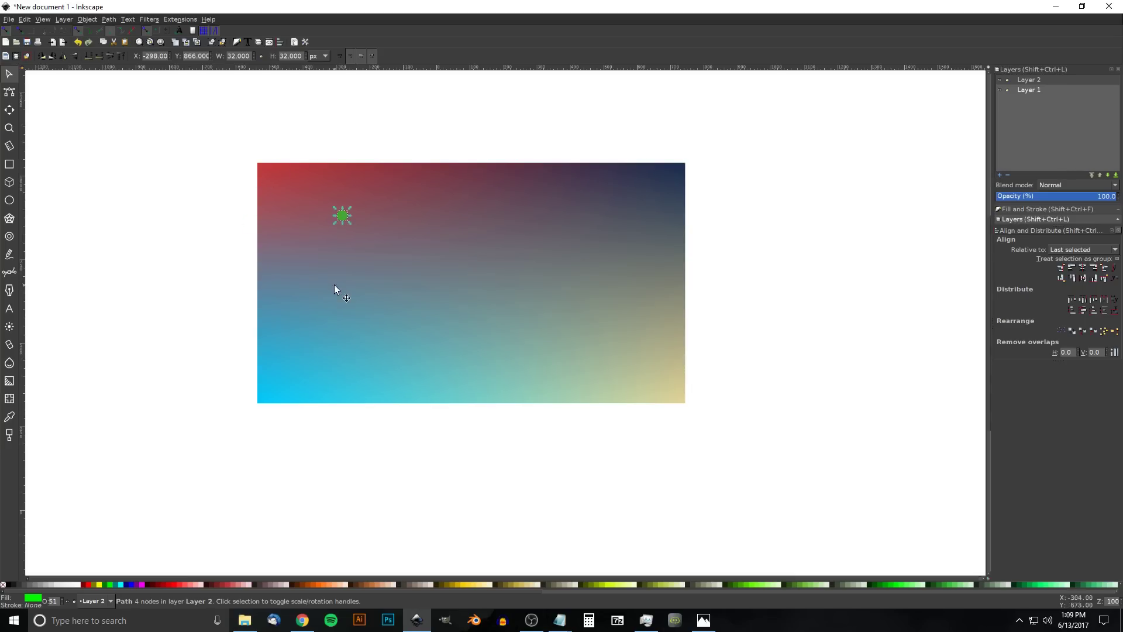
pyautogui.press('shift')
pyautogui.keyDown('shift'); pyautogui.click(419, 197); pyautogui.keyUp('shift')
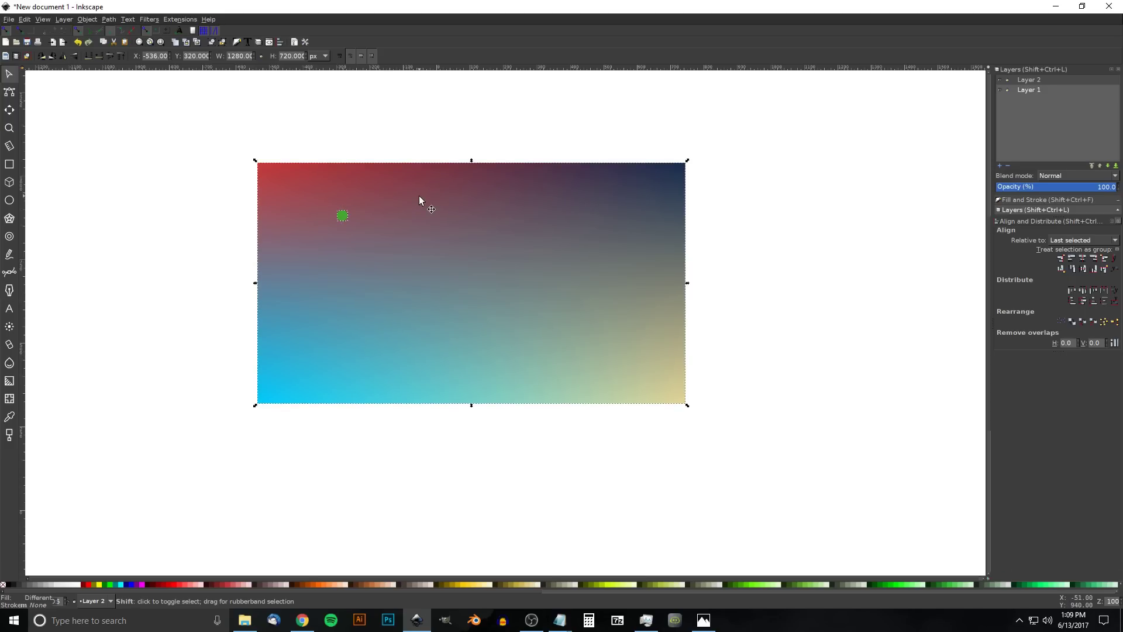
pyautogui.click(1073, 267)
pyautogui.click(1071, 258)
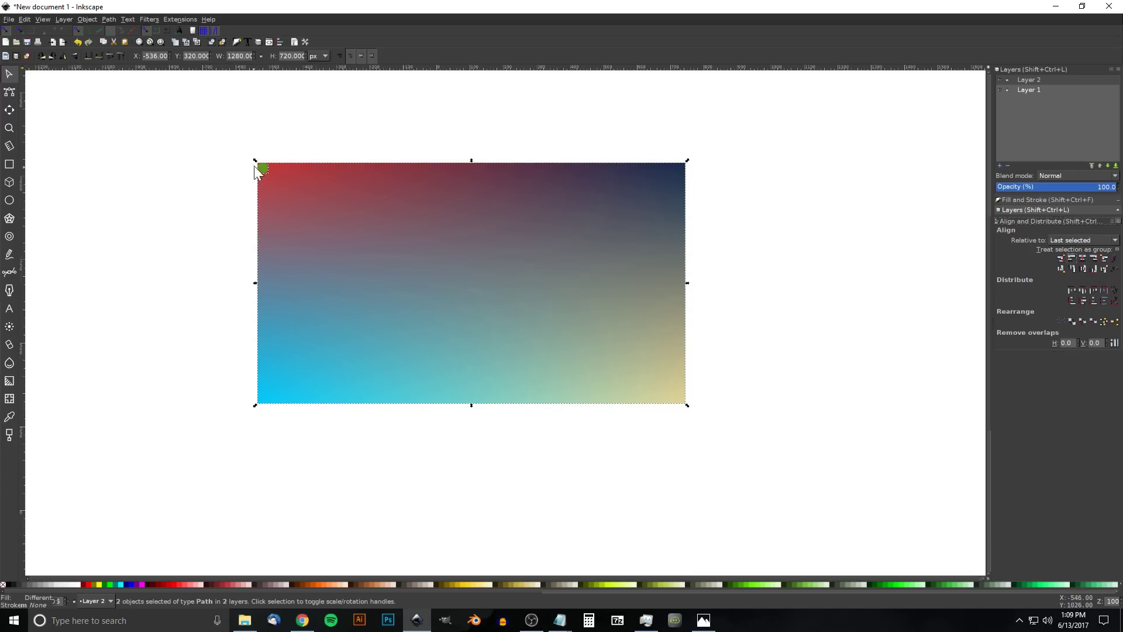
pyautogui.click(383, 136)
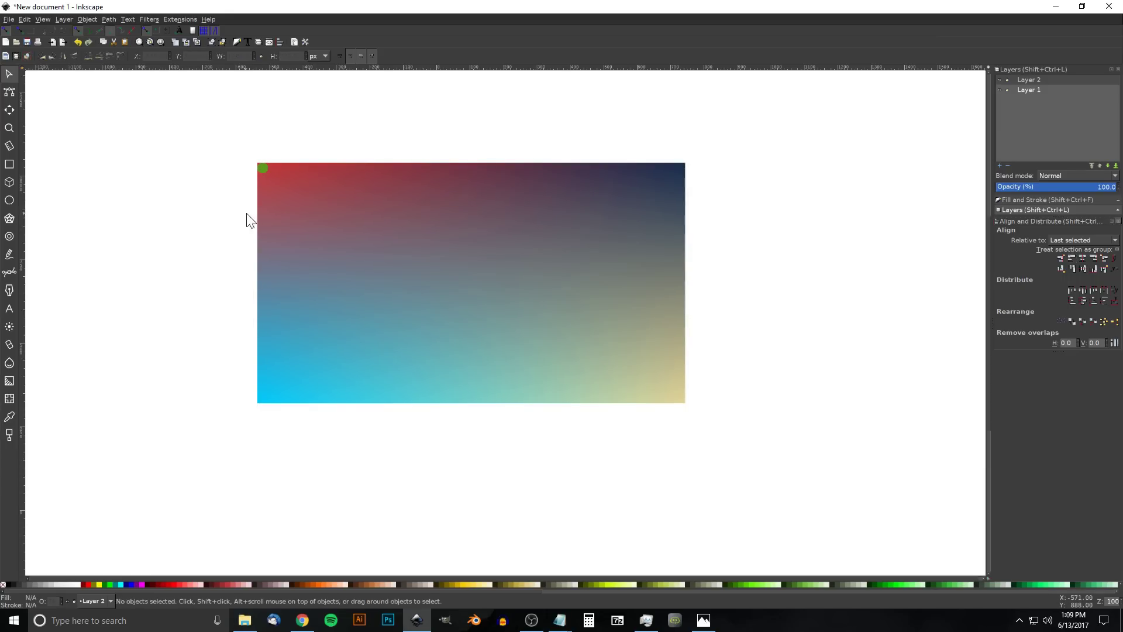
# - Duplicate the corner circle and align the copy with the rectangle's right edge, in the upper-right corner
pyautogui.click(262, 170)
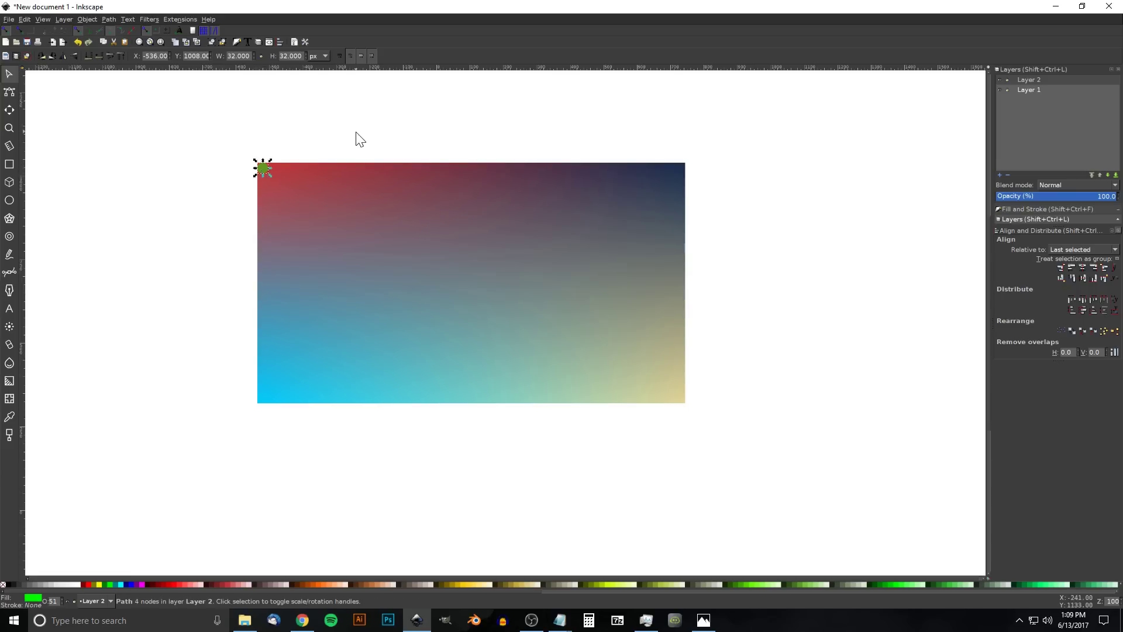
pyautogui.keyDown('shift'); pyautogui.click(342, 270); pyautogui.keyUp('shift')
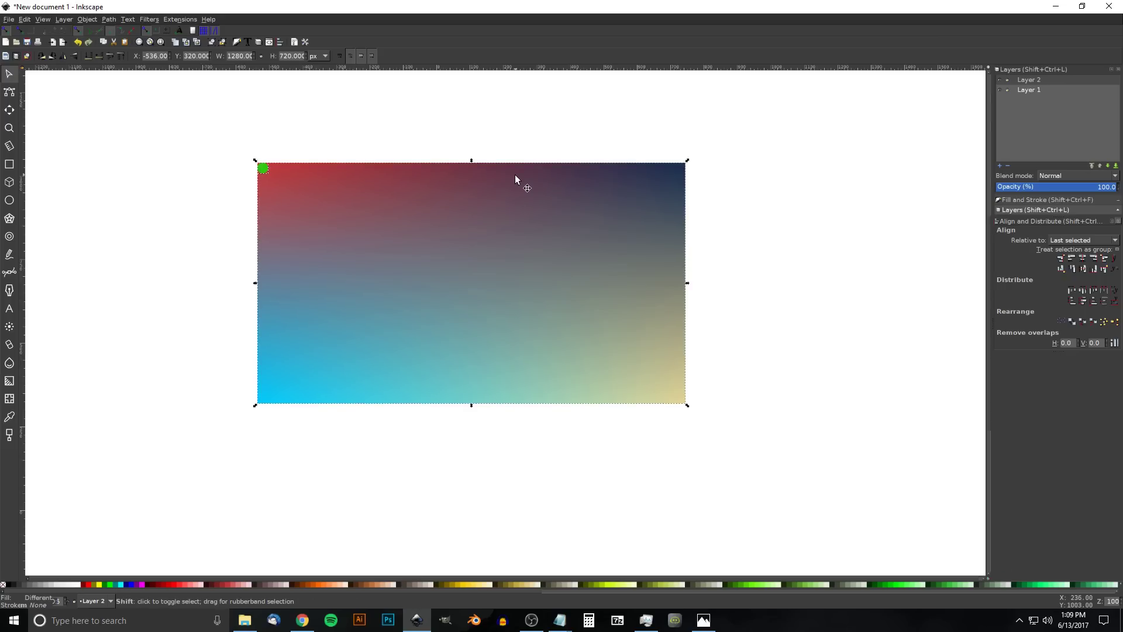
pyautogui.click(1097, 256)
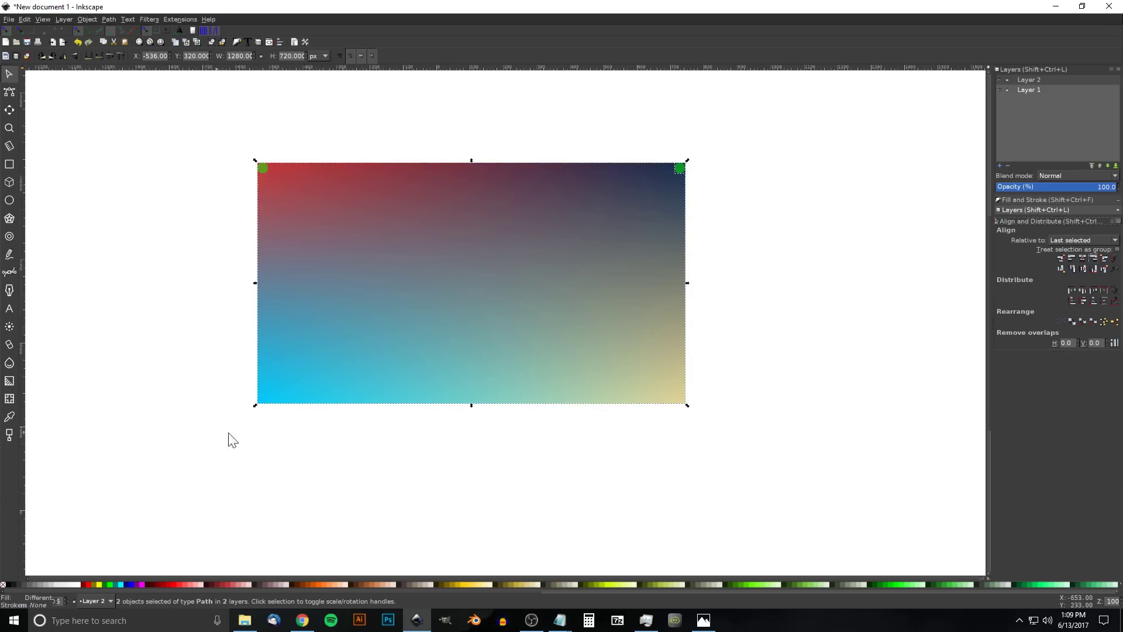
# - Duplicate both upper corner circles and align the copies with the rectangle's bottom edge
pyautogui.moveTo(899, 221); pyautogui.dragTo(131, 98)
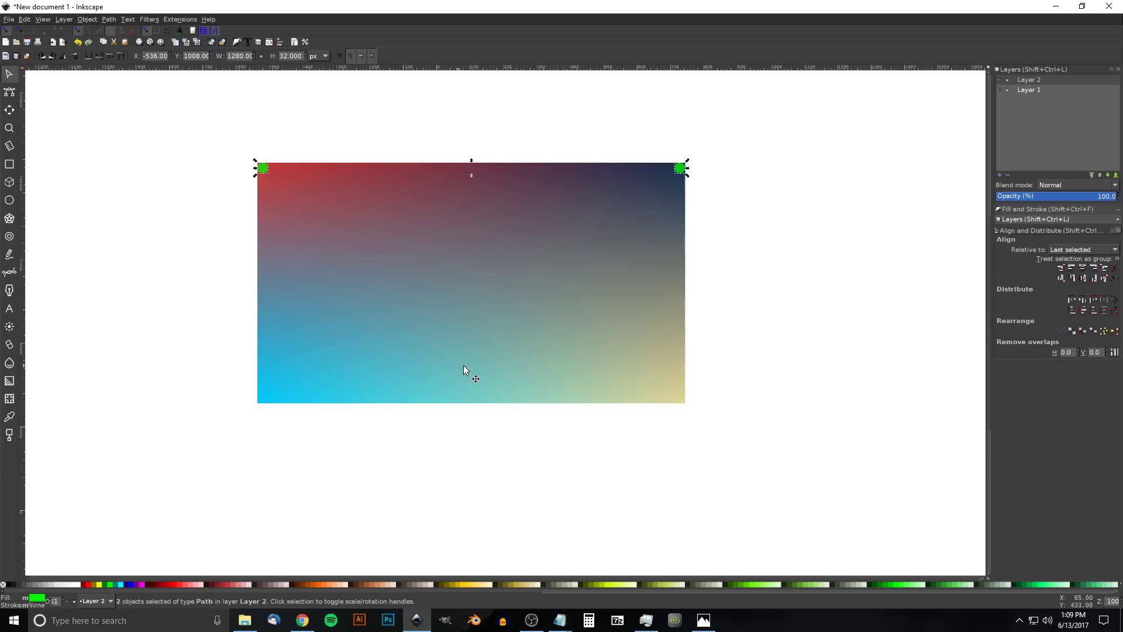
pyautogui.keyDown('shift'); pyautogui.click(615, 216); pyautogui.keyUp('shift')
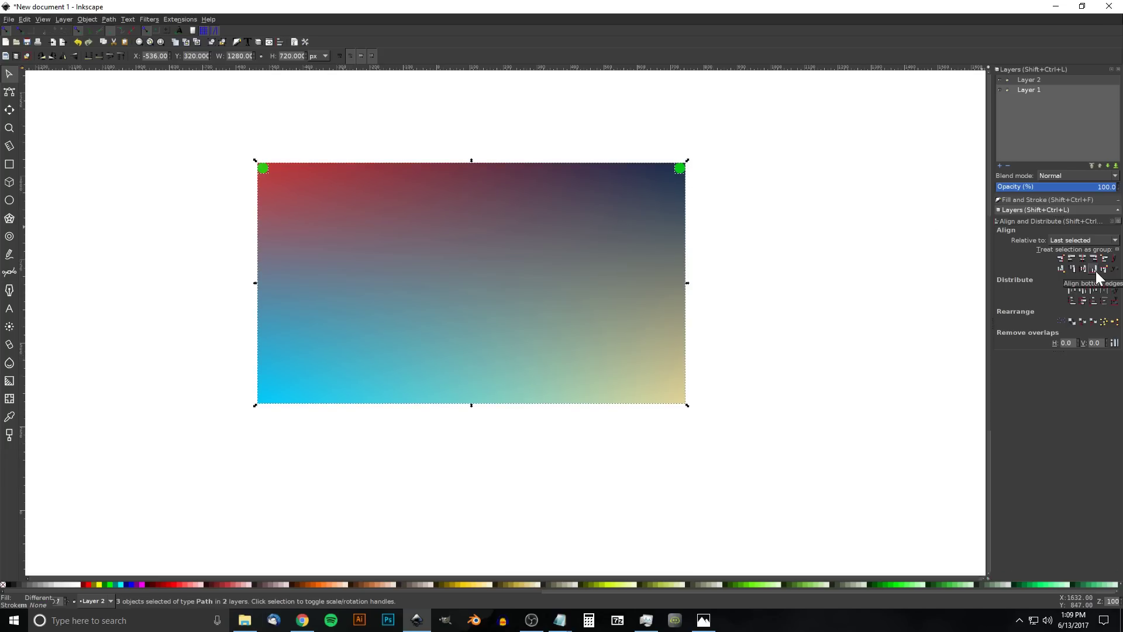
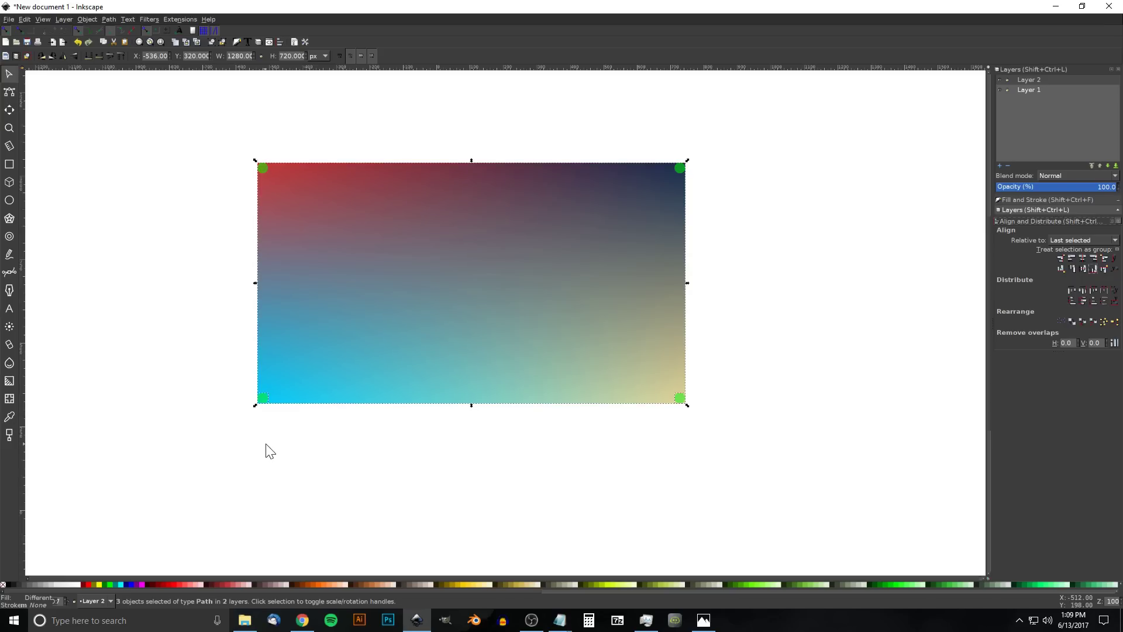
pyautogui.click(824, 222)
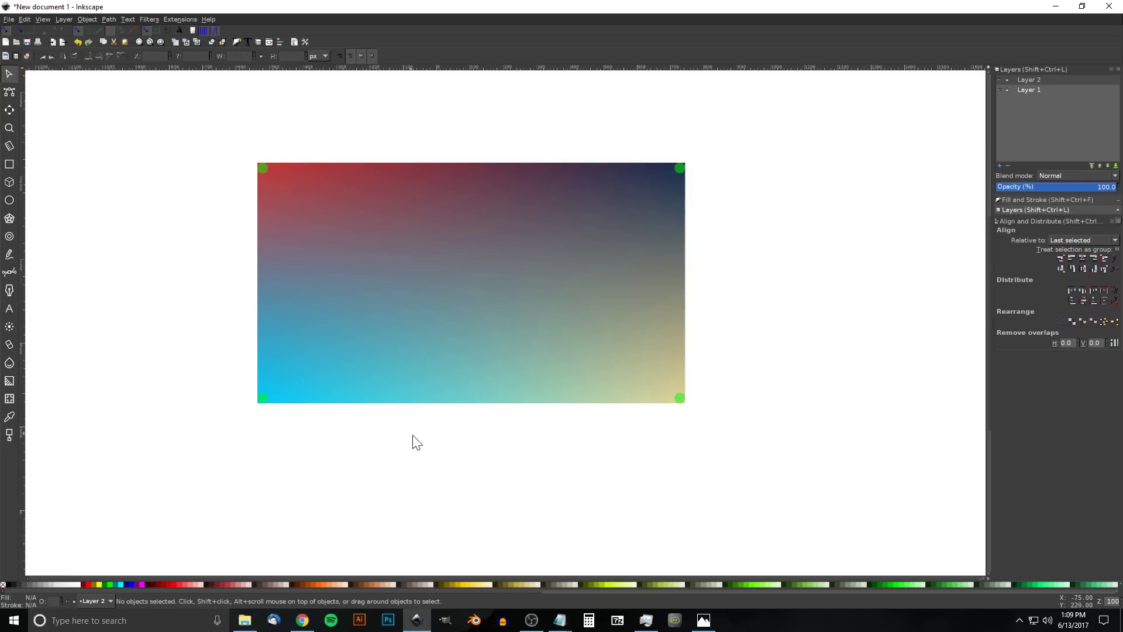
# - Place four unevenly spaced copies of the lower-right circle along the rectangle's right edge, constrained to a vertical line
pyautogui.click(682, 400)
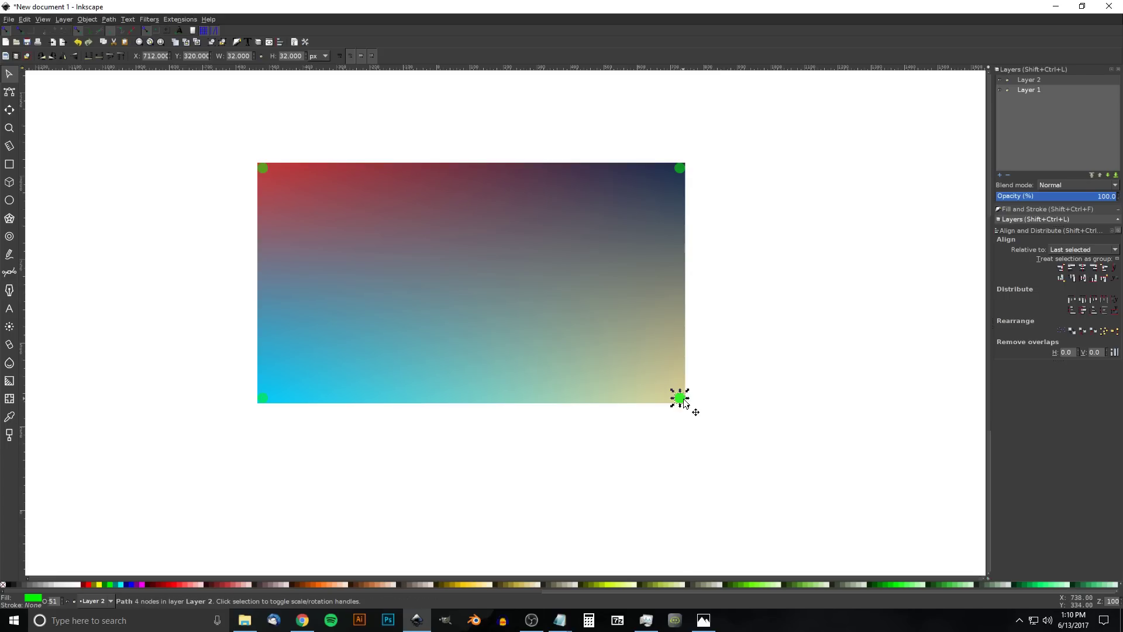
pyautogui.press('ctrl')
pyautogui.moveTo(683, 403); pyautogui.dragTo(678, 245)
pyautogui.moveTo(681, 370); pyautogui.dragTo(684, 207)
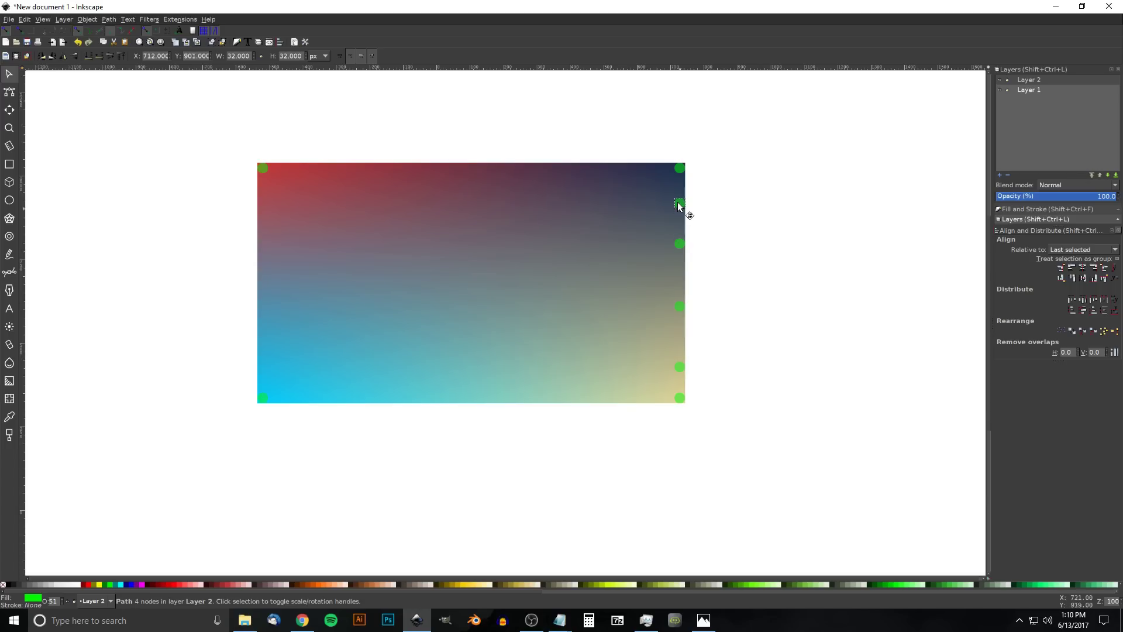
pyautogui.hotkey('ctrl', 'z')
pyautogui.moveTo(687, 401); pyautogui.dragTo(692, 203)
# - Duplicate the four circles between the right corners and align the copies with the rectangle's left edge
pyautogui.moveTo(714, 384); pyautogui.dragTo(642, 185)
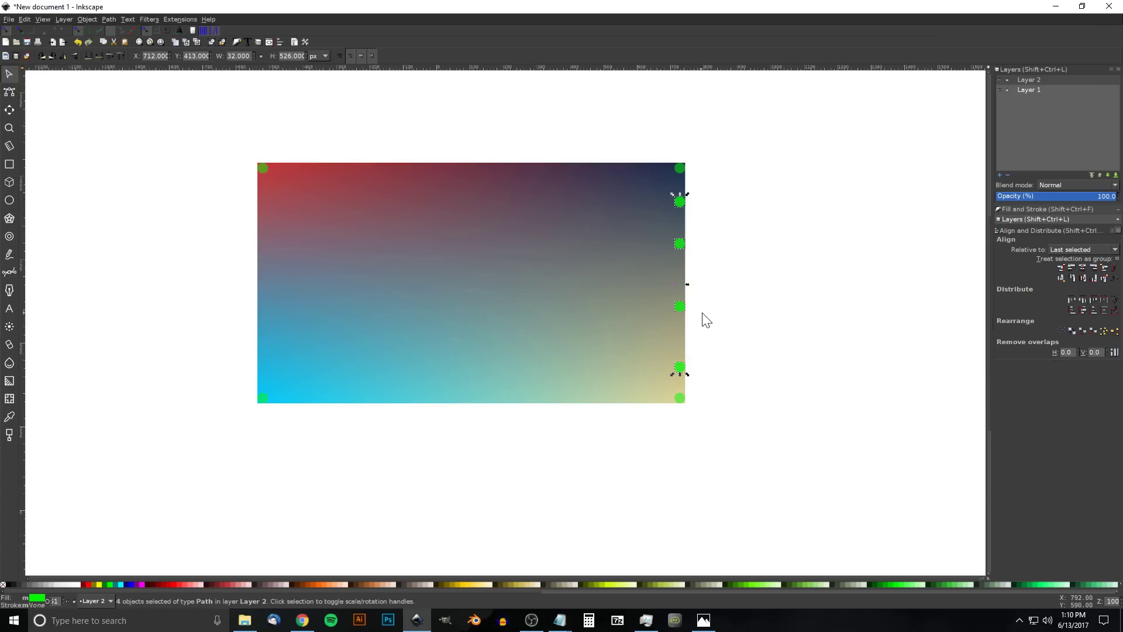
pyautogui.press('shift')
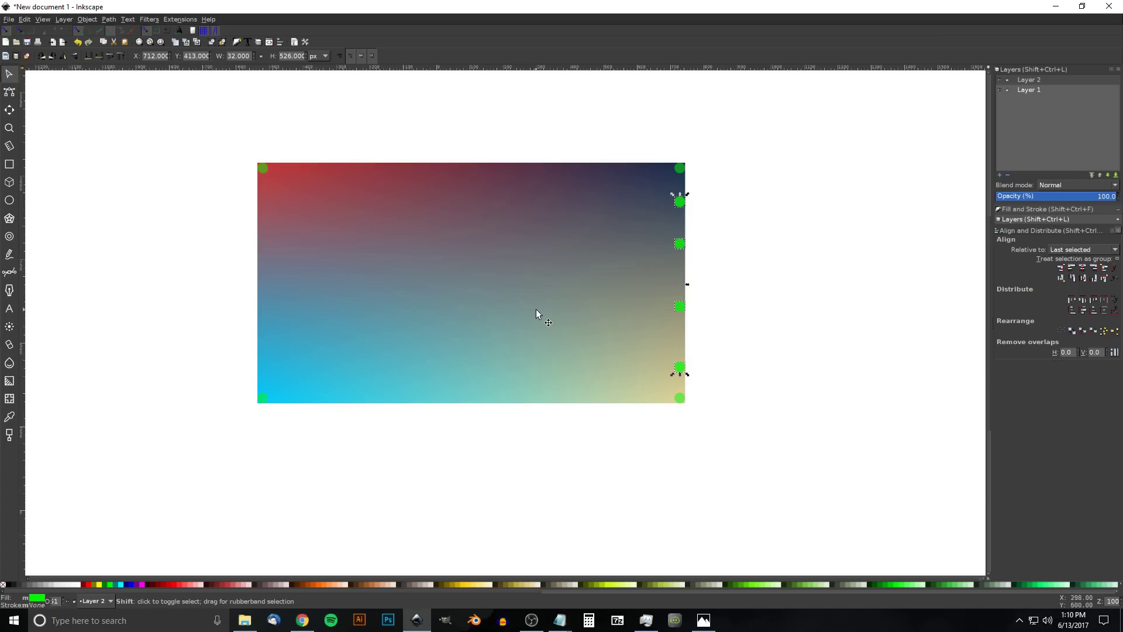
pyautogui.keyDown('shift'); pyautogui.click(472, 231); pyautogui.keyUp('shift')
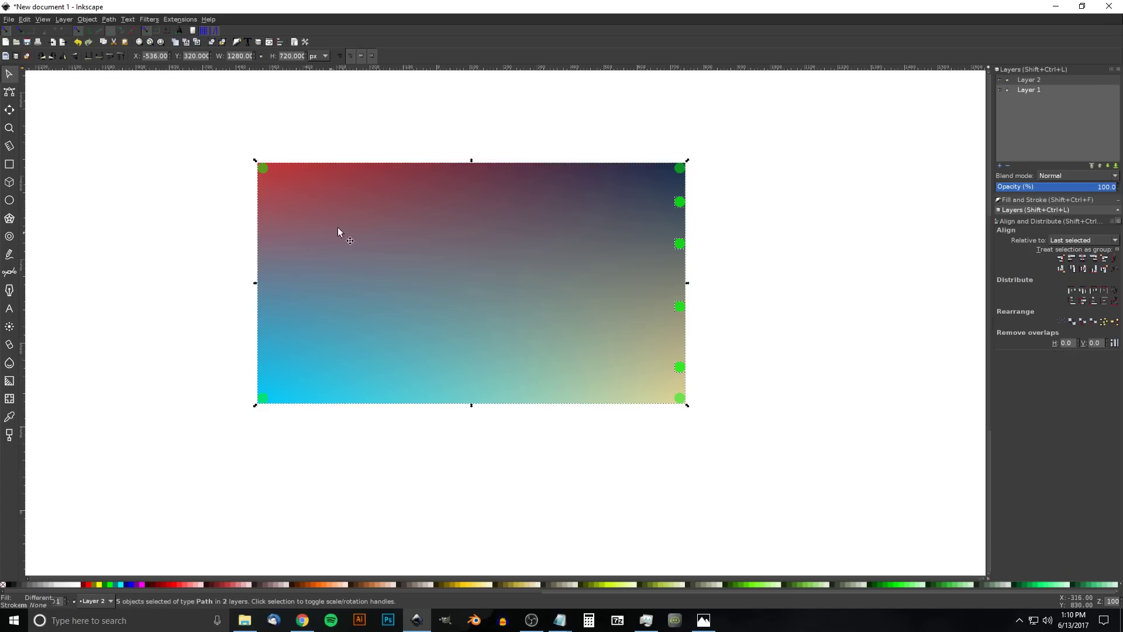
pyautogui.click(1070, 259)
pyautogui.click(429, 104)
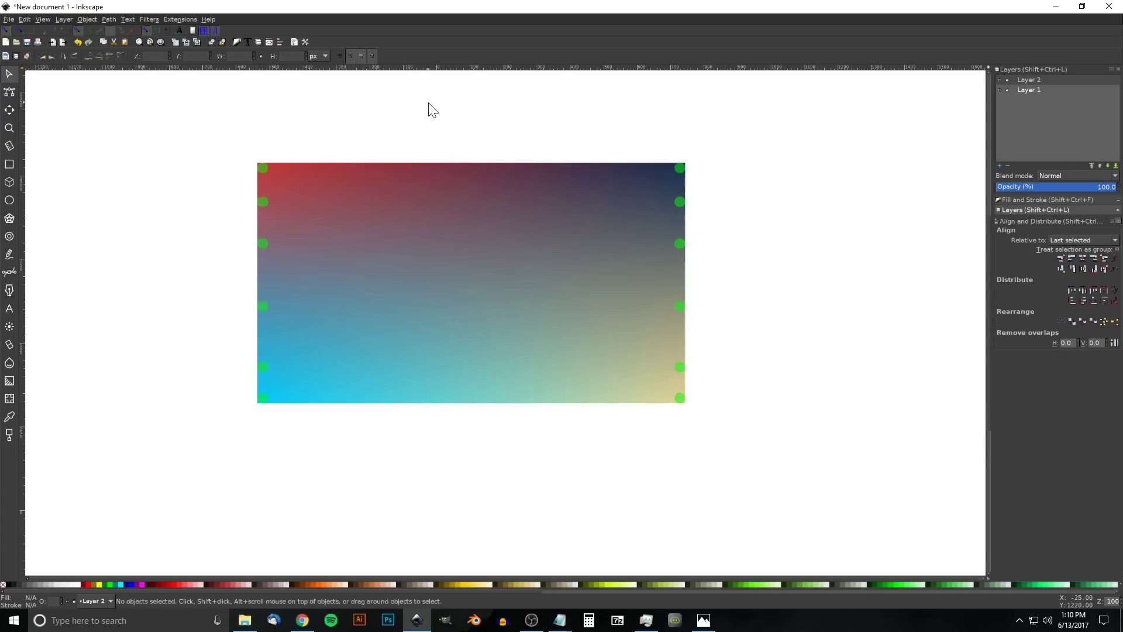
# - Place six unevenly spaced copies of the upper-left circle along the rectangle's top edge, constrained to a horizontal line
pyautogui.click(264, 168)
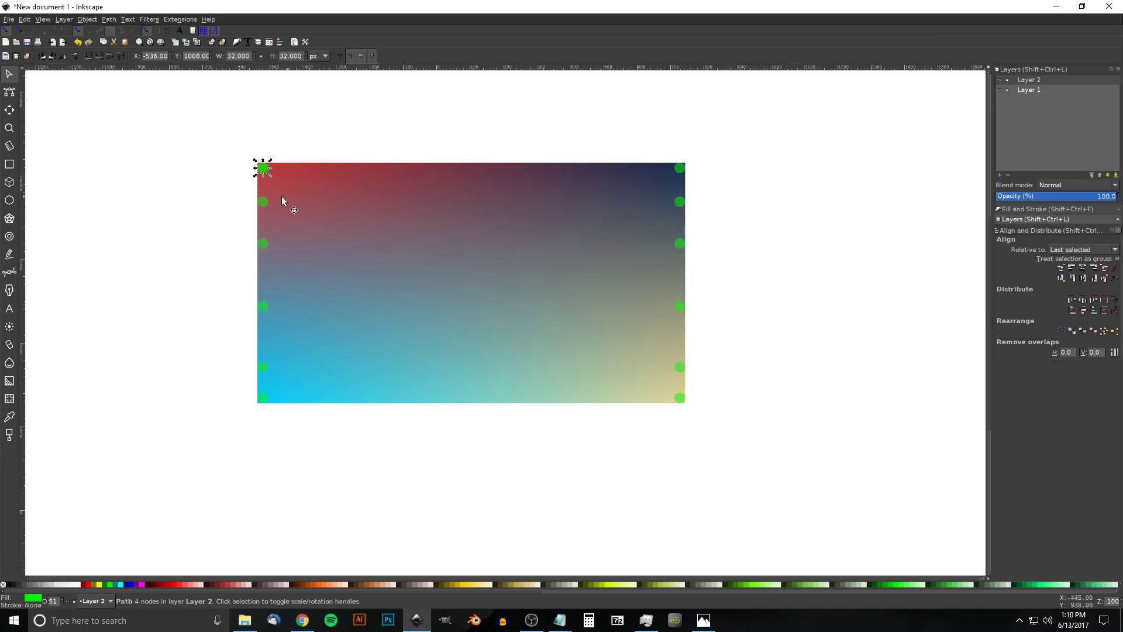
pyautogui.moveTo(262, 167)
pyautogui.mouseDown()
pyautogui.moveTo(627, 174)
pyautogui.moveTo(342, 171)
pyautogui.moveTo(557, 171)
pyautogui.mouseUp()
pyautogui.press('space')
pyautogui.press('space')
pyautogui.press('space')
pyautogui.press('space')
pyautogui.press('space')
pyautogui.press('space')
pyautogui.moveTo(627, 168); pyautogui.dragTo(636, 168)
pyautogui.moveTo(479, 168); pyautogui.dragTo(498, 168)
pyautogui.moveTo(423, 170); pyautogui.dragTo(311, 168)
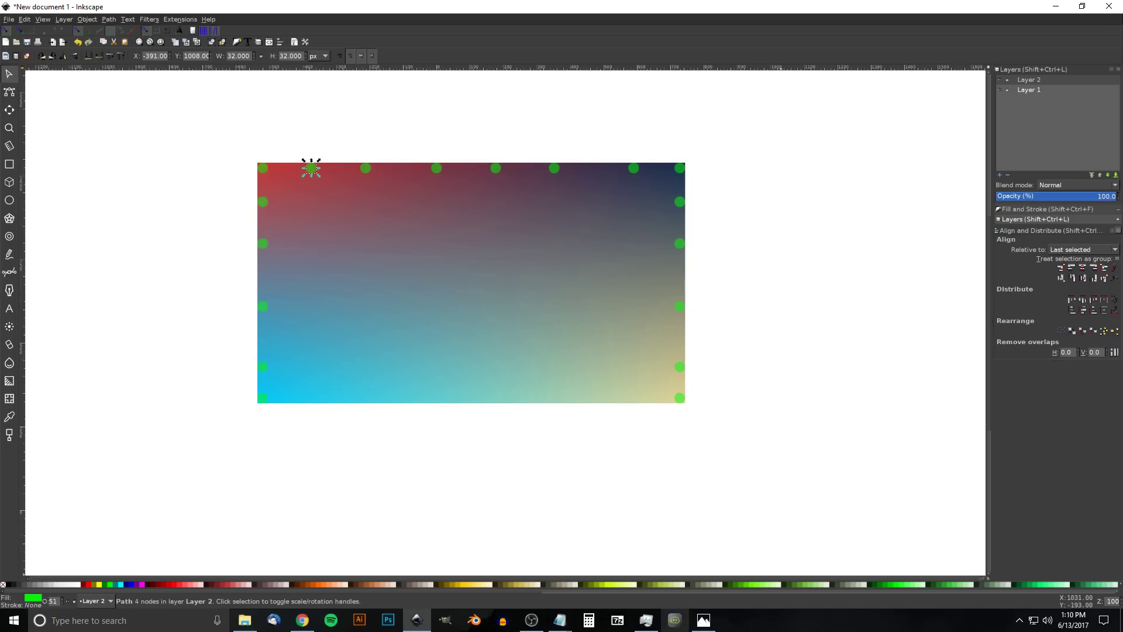
# - View the finished example image thumbnail.png in Photos and return to the Inkscape drawing
pyautogui.click(710, 621)
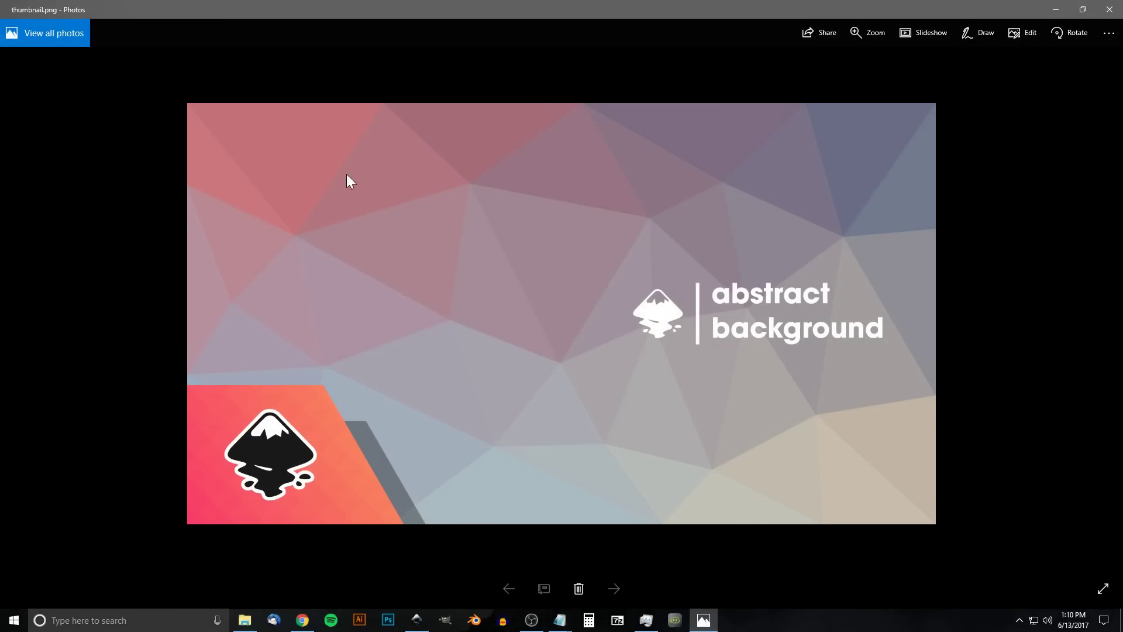
pyautogui.click(1056, 9)
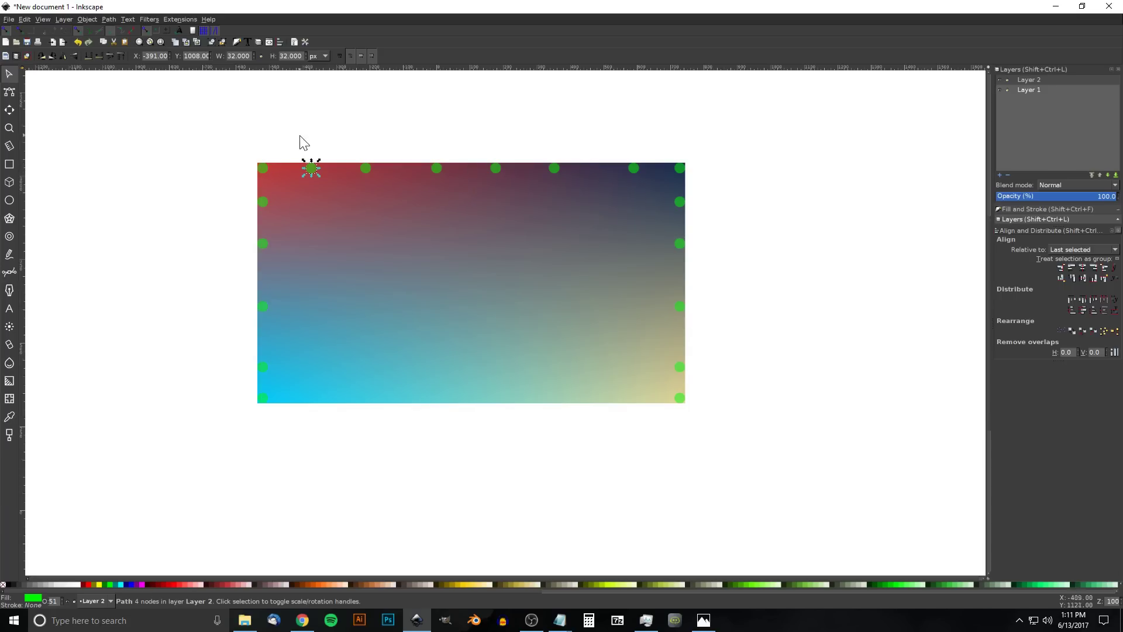
# - Duplicate the six circles between the upper corners and align the copies with the rectangle's bottom edge
pyautogui.moveTo(298, 118); pyautogui.dragTo(656, 188)
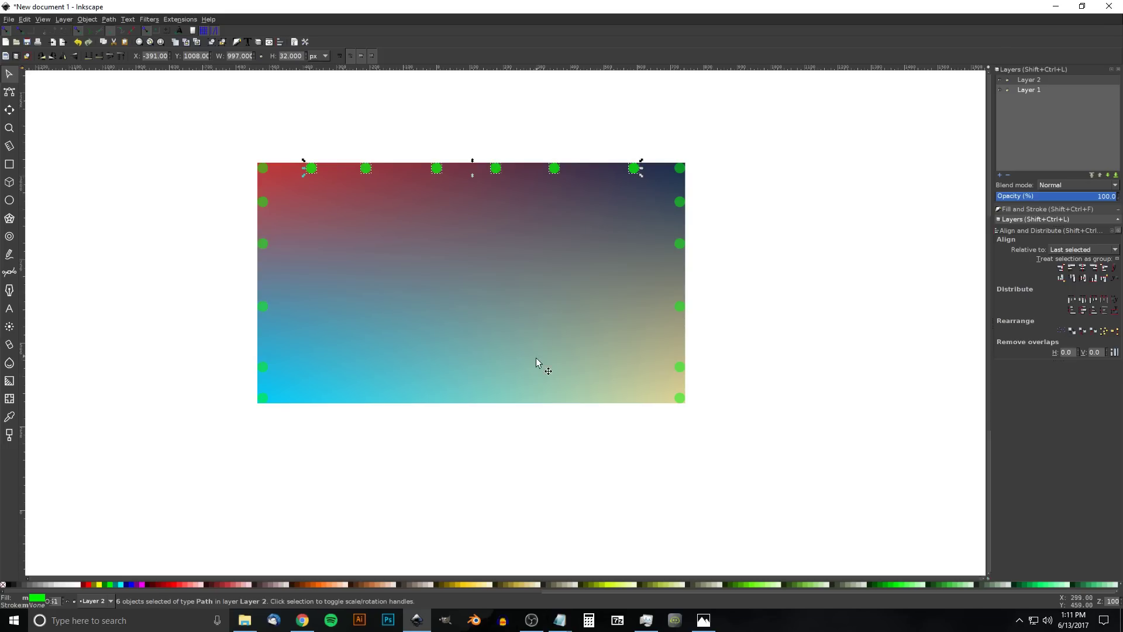
pyautogui.press('shift')
pyautogui.keyDown('shift'); pyautogui.click(570, 224); pyautogui.keyUp('shift')
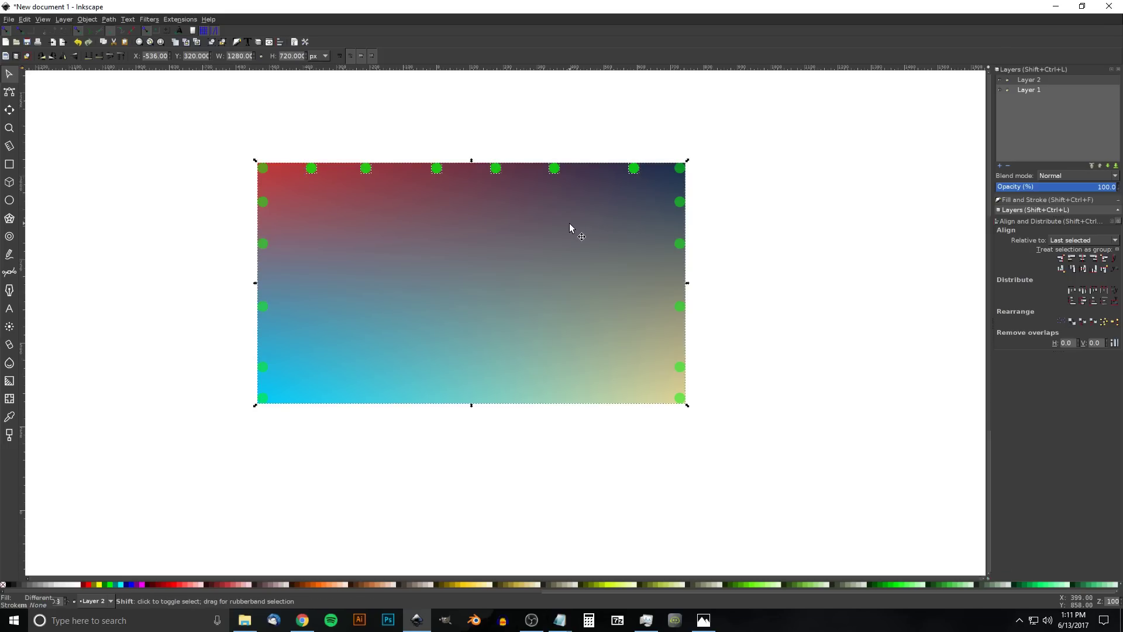
pyautogui.click(1097, 270)
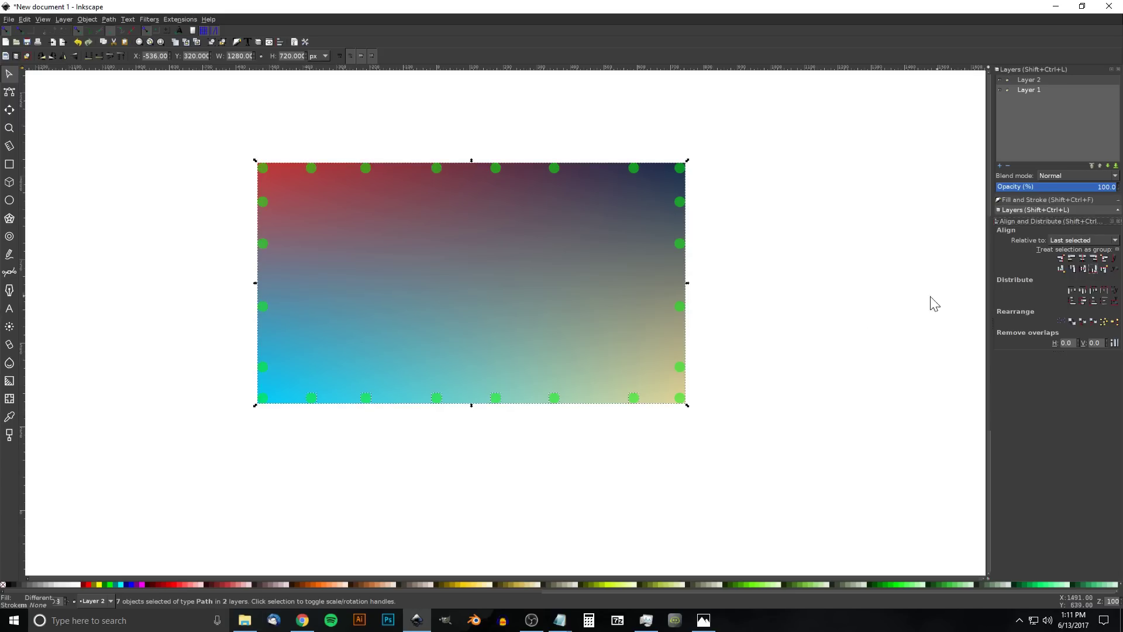
pyautogui.click(842, 223)
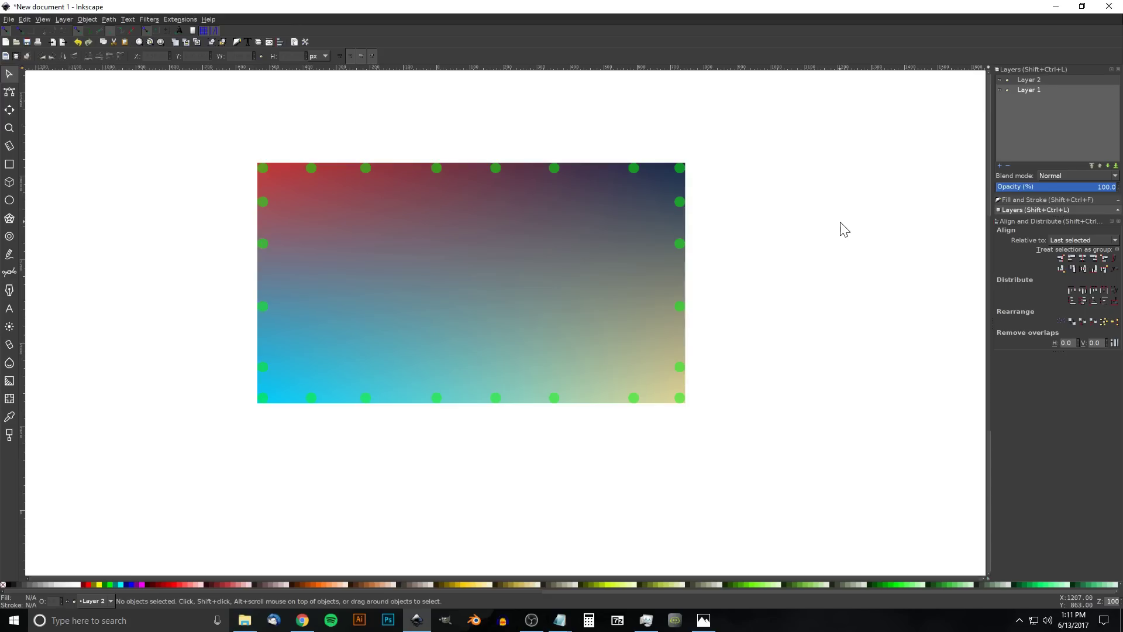
# - Scatter copies of the lower-right corner circle irregularly across the rectangle's interior
pyautogui.click(682, 398)
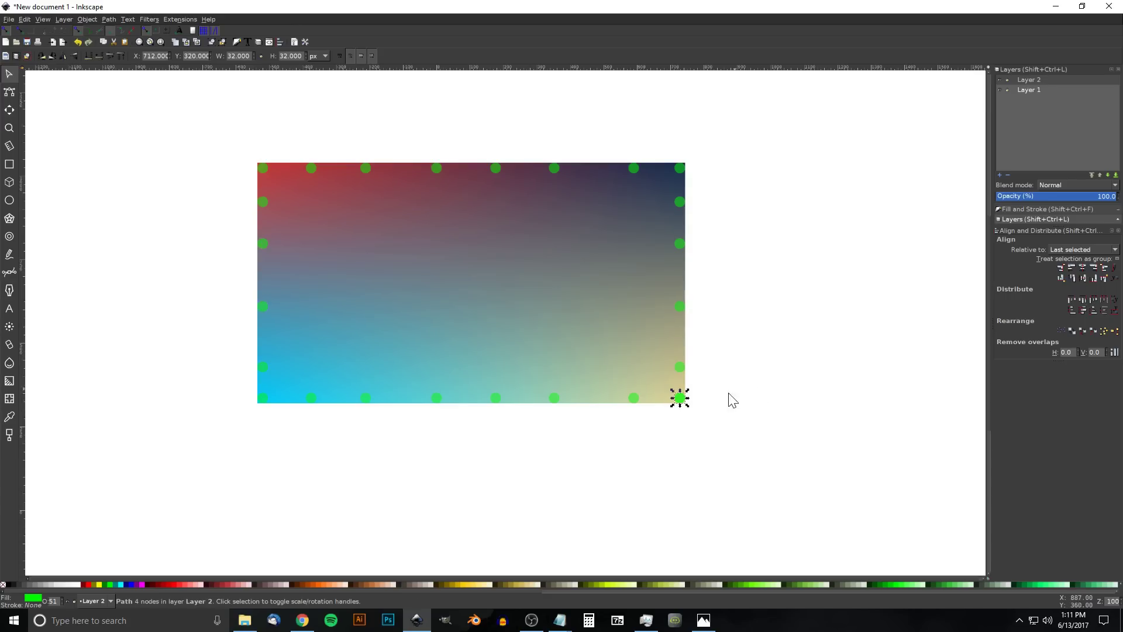
pyautogui.moveTo(681, 400)
pyautogui.mouseDown()
pyautogui.moveTo(634, 284)
pyautogui.moveTo(647, 208)
pyautogui.moveTo(624, 324)
pyautogui.moveTo(584, 364)
pyautogui.moveTo(567, 363)
pyautogui.moveTo(576, 248)
pyautogui.moveTo(651, 315)
pyautogui.moveTo(643, 349)
pyautogui.moveTo(634, 247)
pyautogui.moveTo(445, 268)
pyautogui.moveTo(457, 202)
pyautogui.moveTo(385, 216)
pyautogui.moveTo(434, 326)
pyautogui.moveTo(355, 275)
pyautogui.moveTo(354, 351)
pyautogui.moveTo(345, 369)
pyautogui.moveTo(302, 373)
pyautogui.moveTo(301, 300)
pyautogui.moveTo(351, 328)
pyautogui.moveTo(319, 220)
pyautogui.moveTo(303, 231)
pyautogui.moveTo(302, 246)
pyautogui.moveTo(376, 231)
pyautogui.moveTo(351, 217)
pyautogui.moveTo(346, 193)
pyautogui.moveTo(457, 227)
pyautogui.moveTo(433, 225)
pyautogui.moveTo(511, 293)
pyautogui.moveTo(560, 260)
pyautogui.moveTo(539, 205)
pyautogui.moveTo(628, 281)
pyautogui.moveTo(508, 293)
pyautogui.mouseUp()
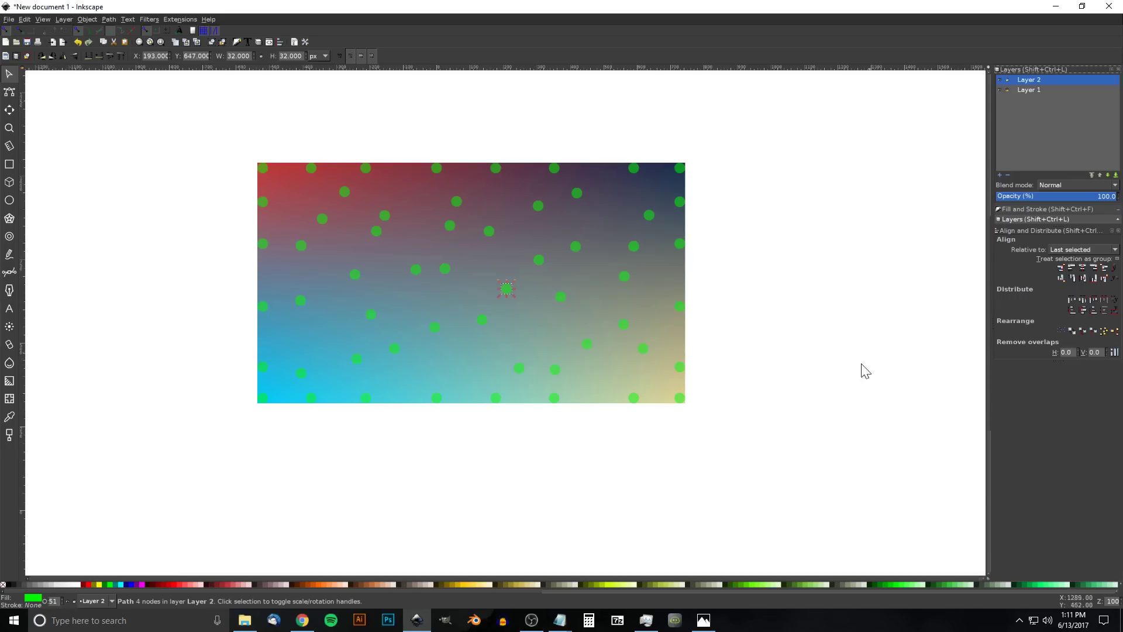
# - Generate a Delaunay Triangulation from all the green circles, using the default triangle colour with black stroke and no fill
pyautogui.moveTo(864, 464); pyautogui.dragTo(131, 73)
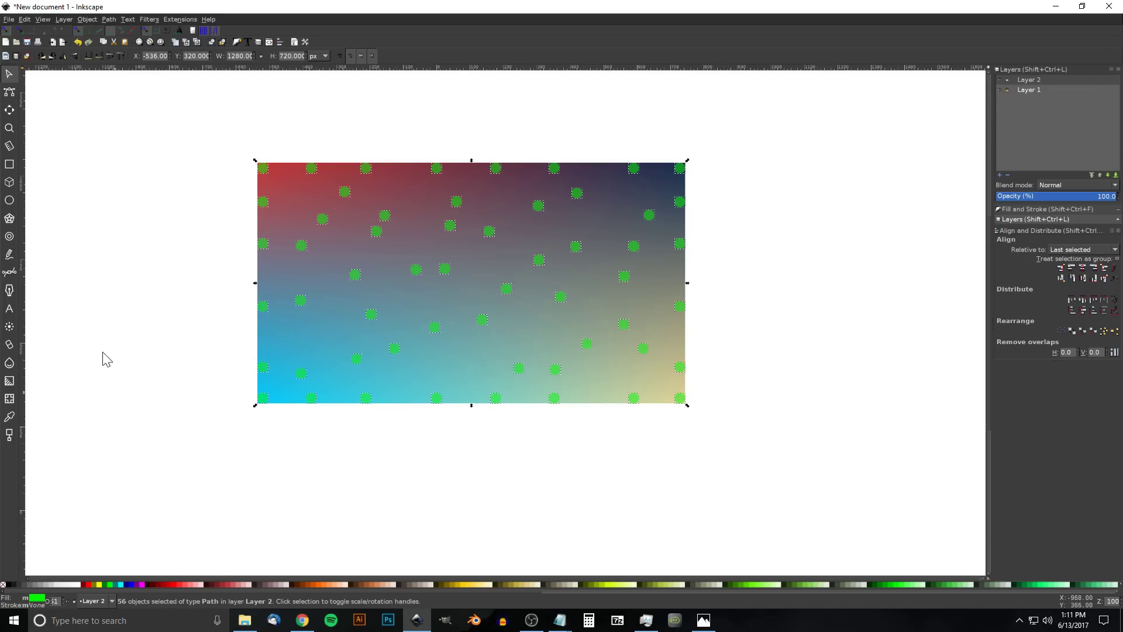
pyautogui.click(183, 19)
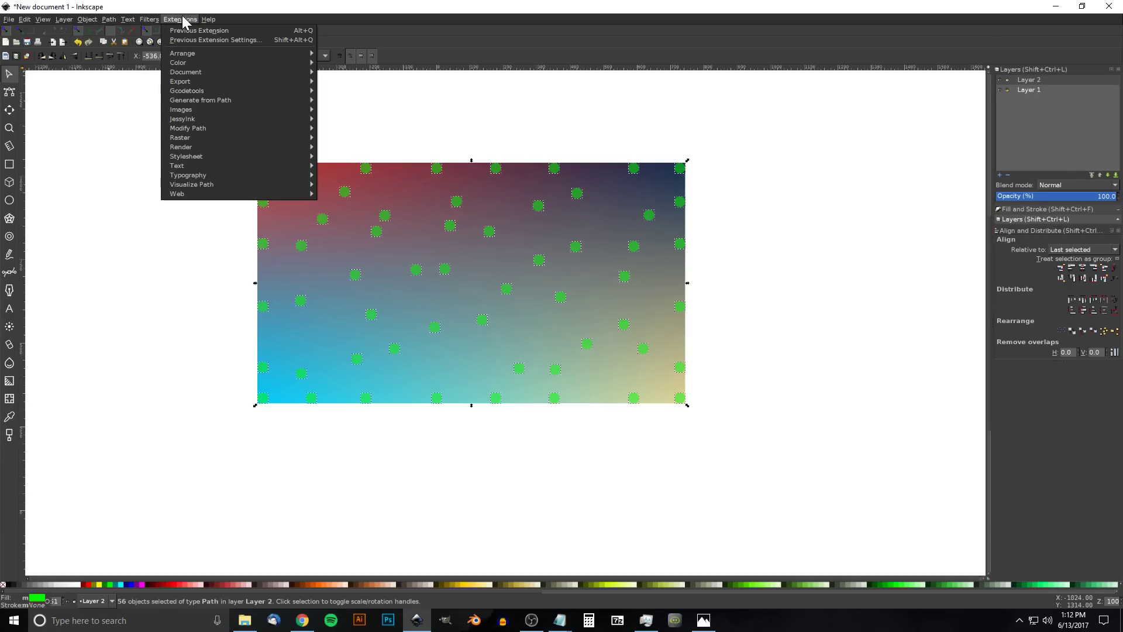
pyautogui.moveTo(213, 96)
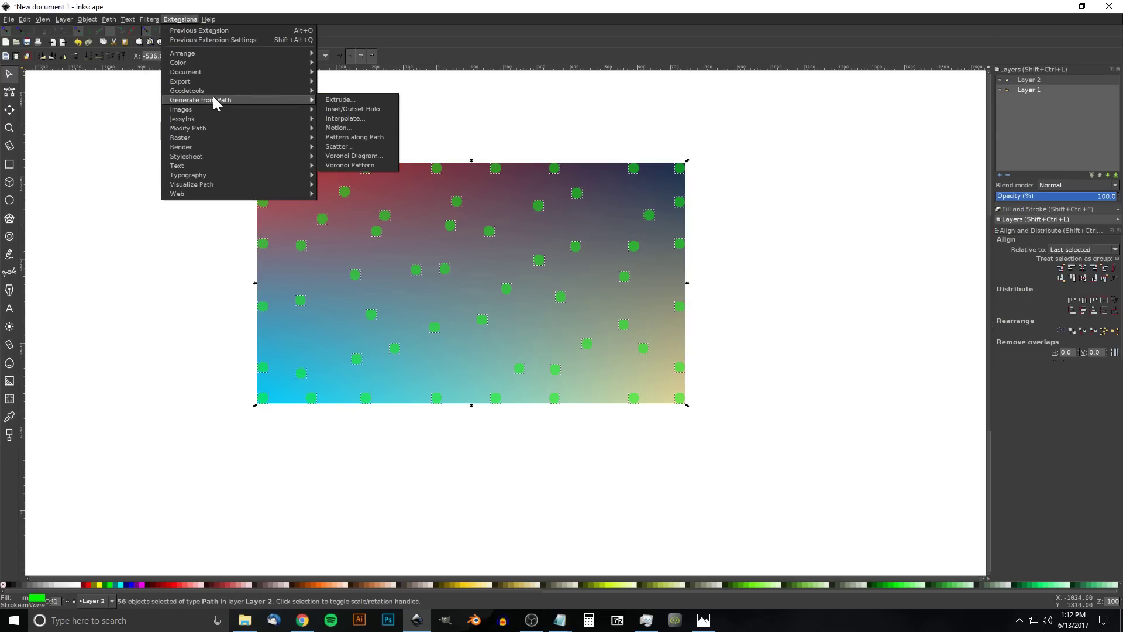
pyautogui.click(352, 156)
pyautogui.moveTo(558, 261); pyautogui.dragTo(599, 208)
pyautogui.click(601, 230)
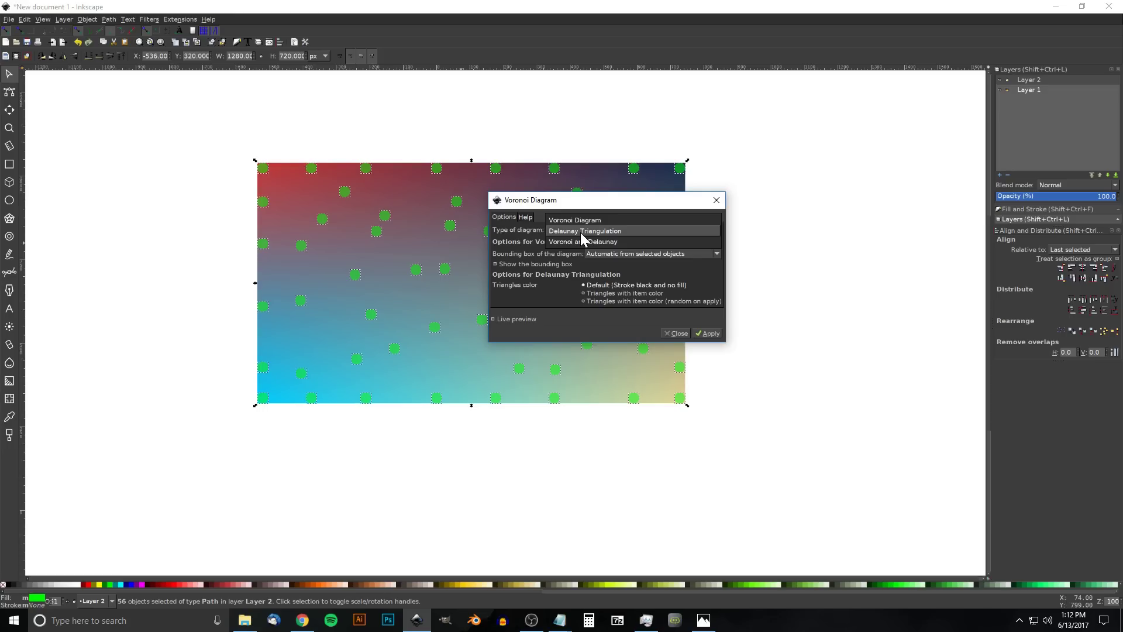
pyautogui.click(577, 230)
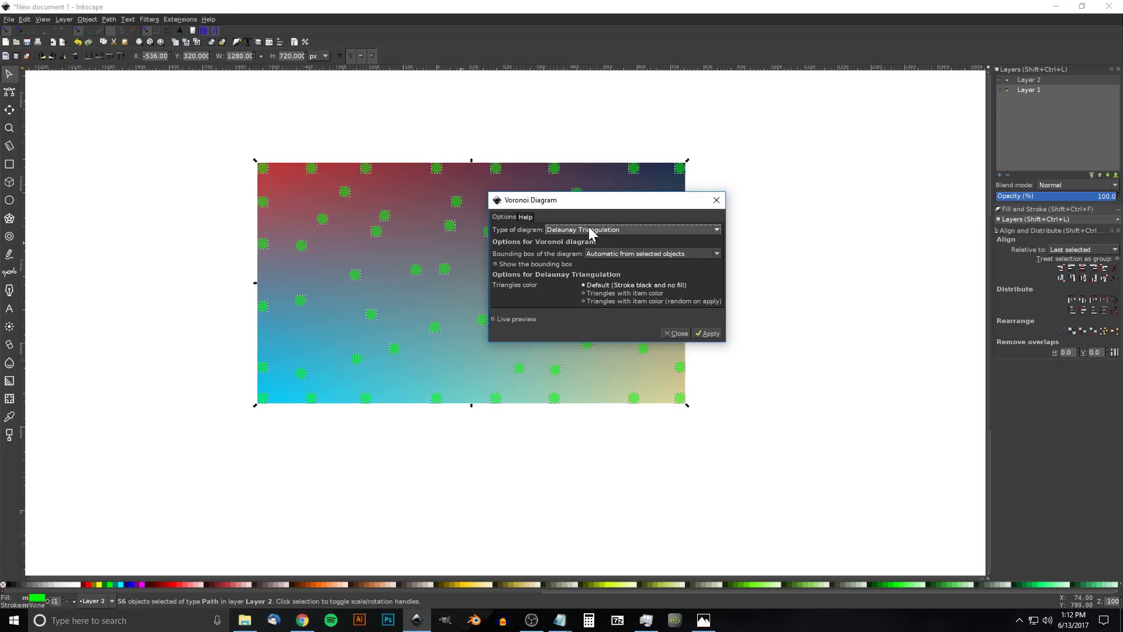
pyautogui.moveTo(621, 203); pyautogui.dragTo(704, 240)
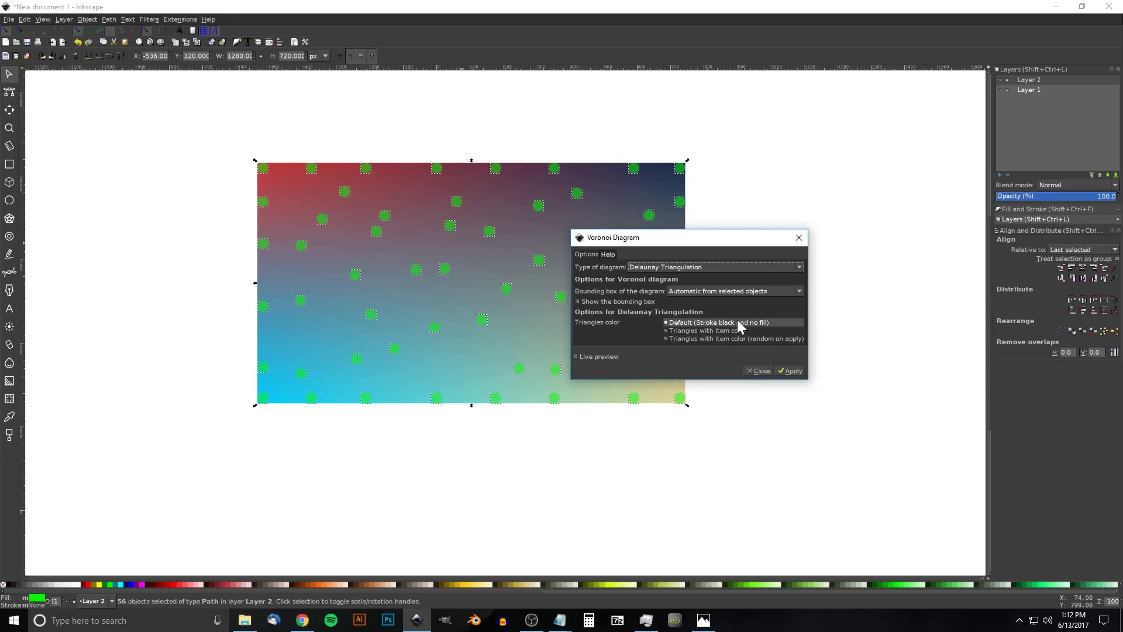
pyautogui.click(791, 371)
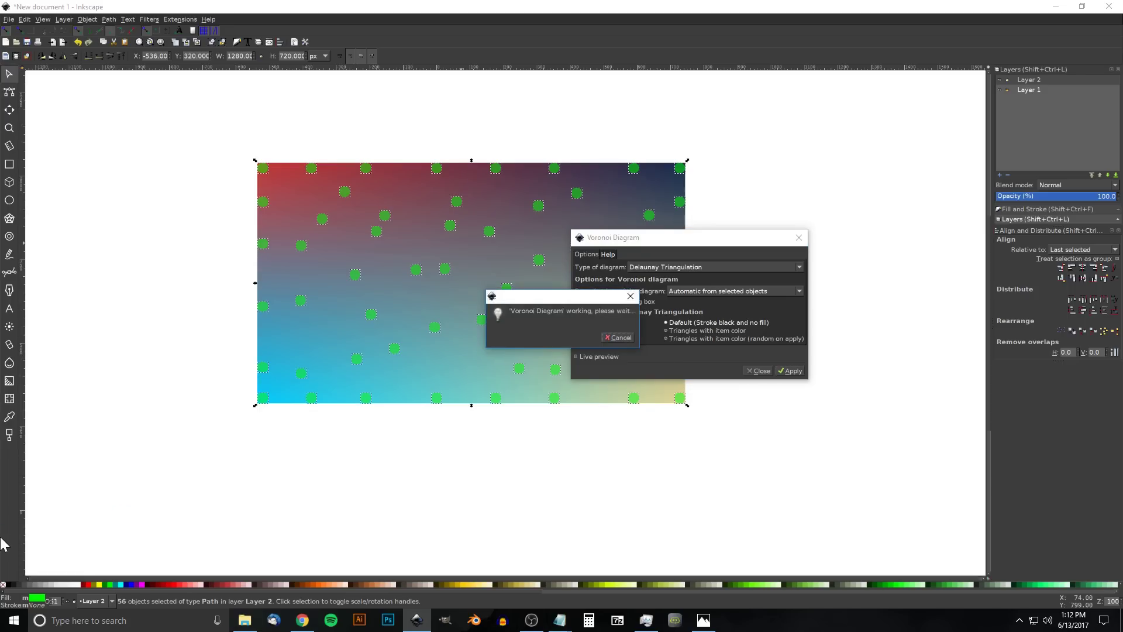
pyautogui.click(800, 237)
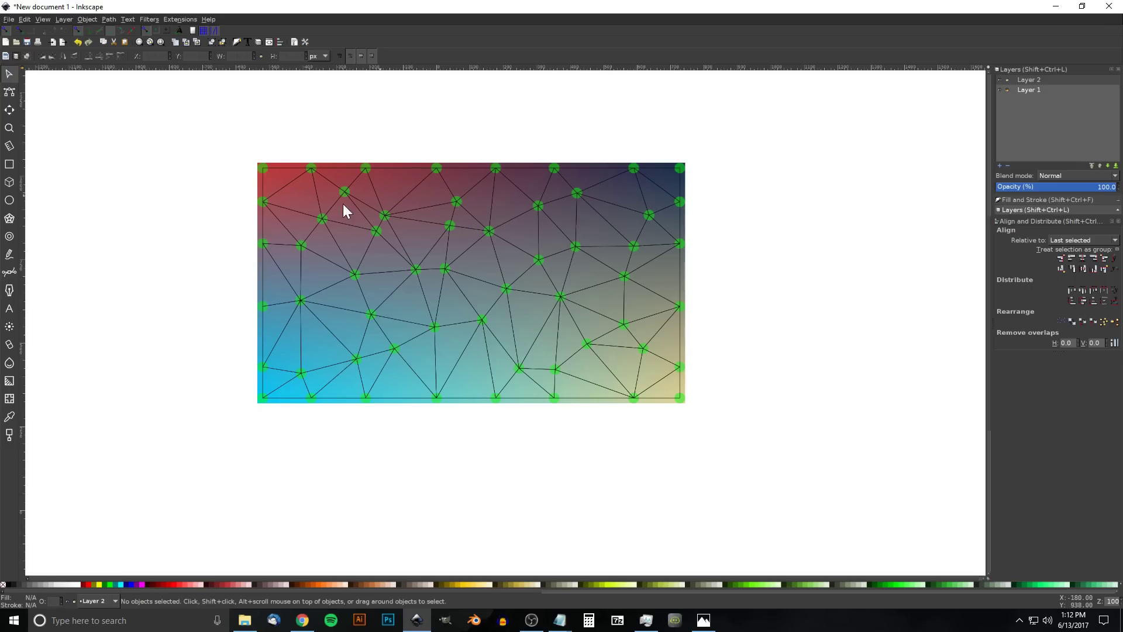
# - Delete all the green circles, keeping the triangulation group out of the selection
pyautogui.moveTo(839, 496); pyautogui.dragTo(127, 51)
pyautogui.scroll(-10, 446, 345)
pyautogui.hscroll(-2, 487, 155)
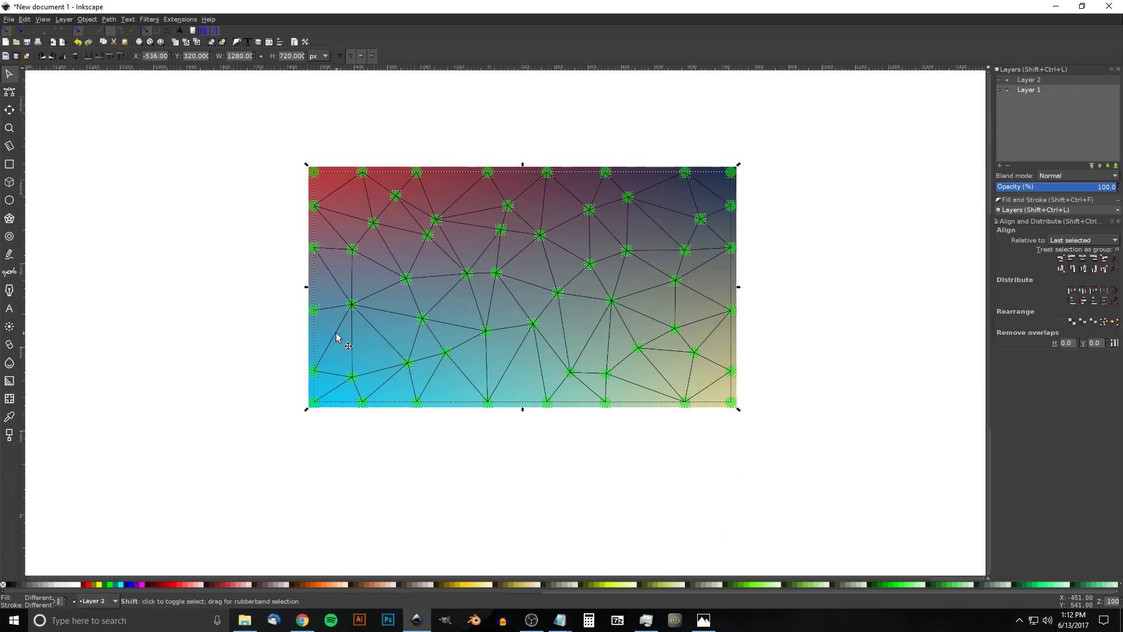
pyautogui.keyDown('shift'); pyautogui.click(338, 338); pyautogui.keyUp('shift')
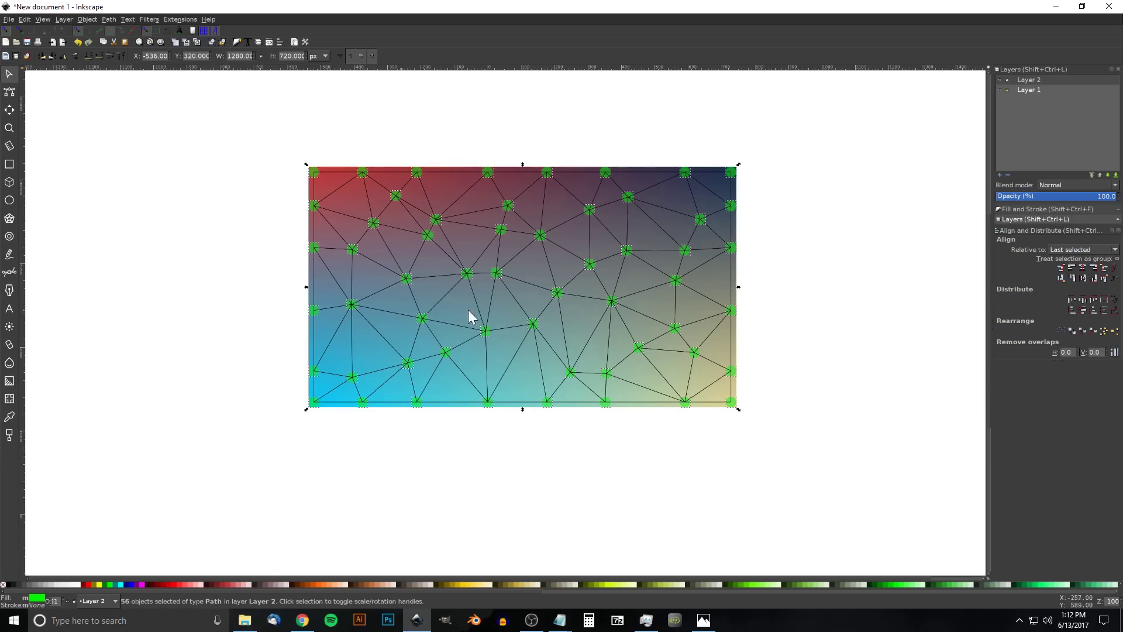
pyautogui.click(901, 218)
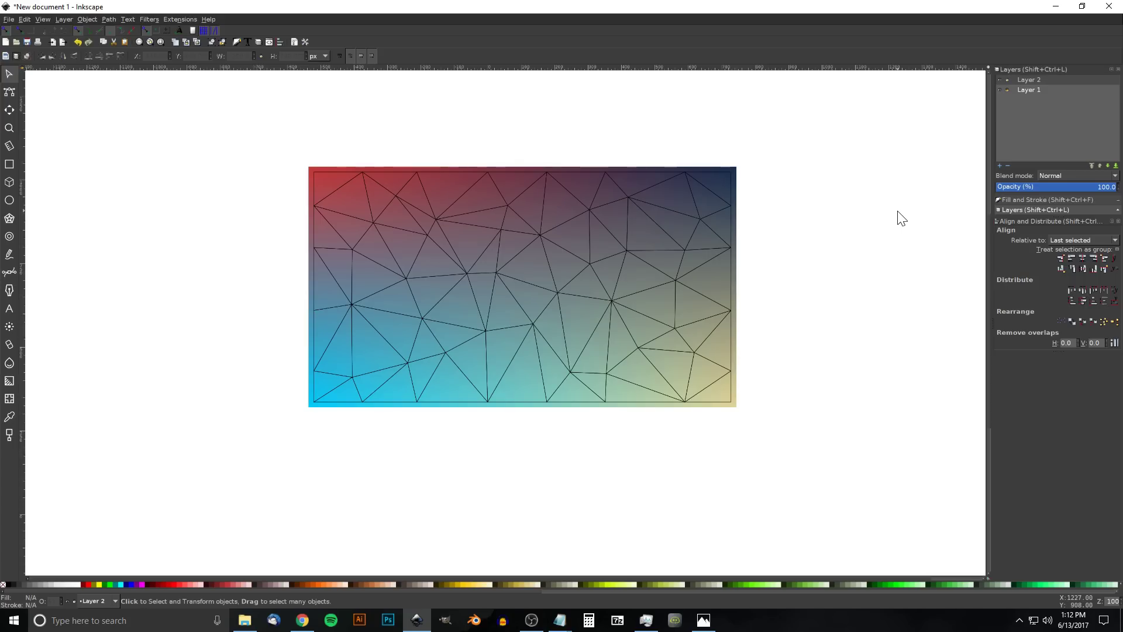
# - Move the triangulation group away from the rectangle and undo the move
pyautogui.click(587, 206)
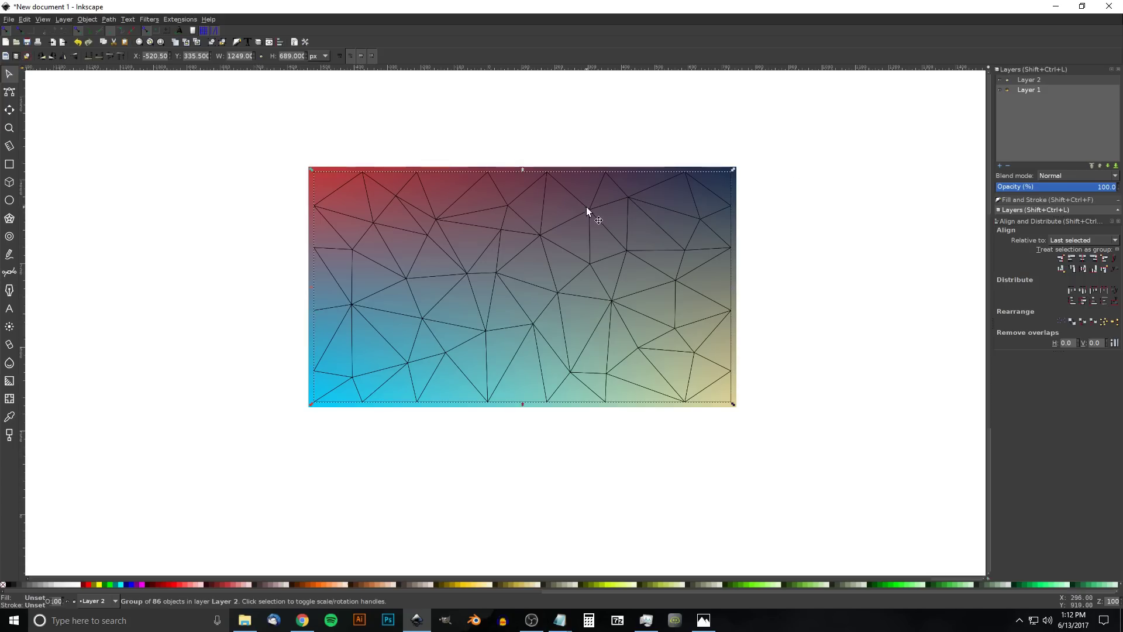
pyautogui.moveTo(588, 209); pyautogui.dragTo(423, 135)
pyautogui.hotkey('ctrl', 'z')
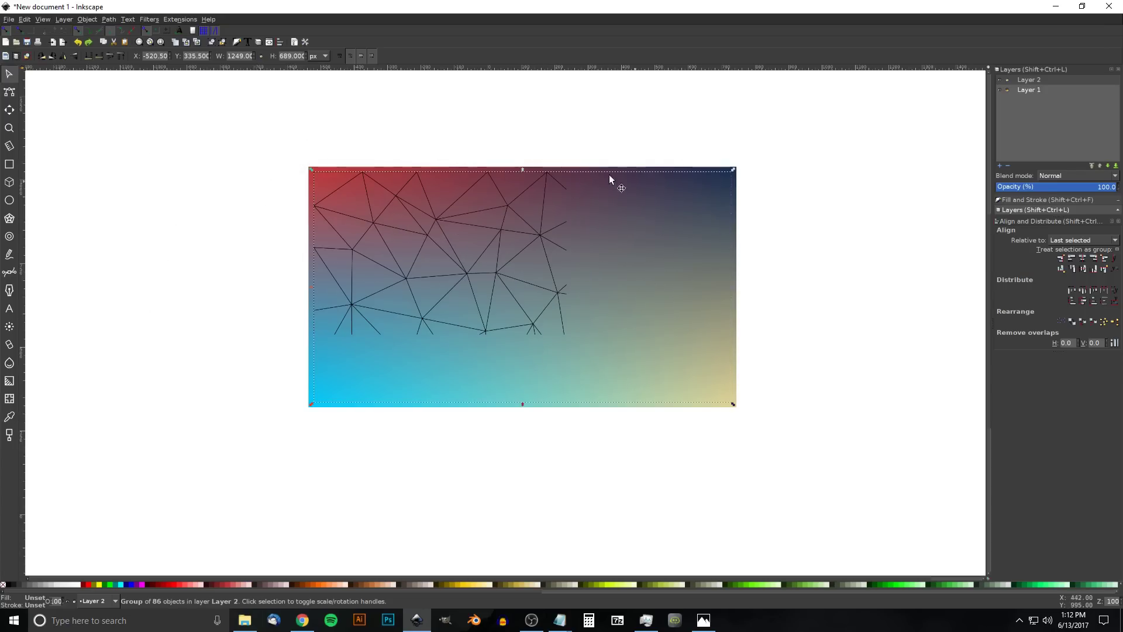
# - Ungroup the triangulation into individual triangle paths
pyautogui.scroll(1, 562, 269)
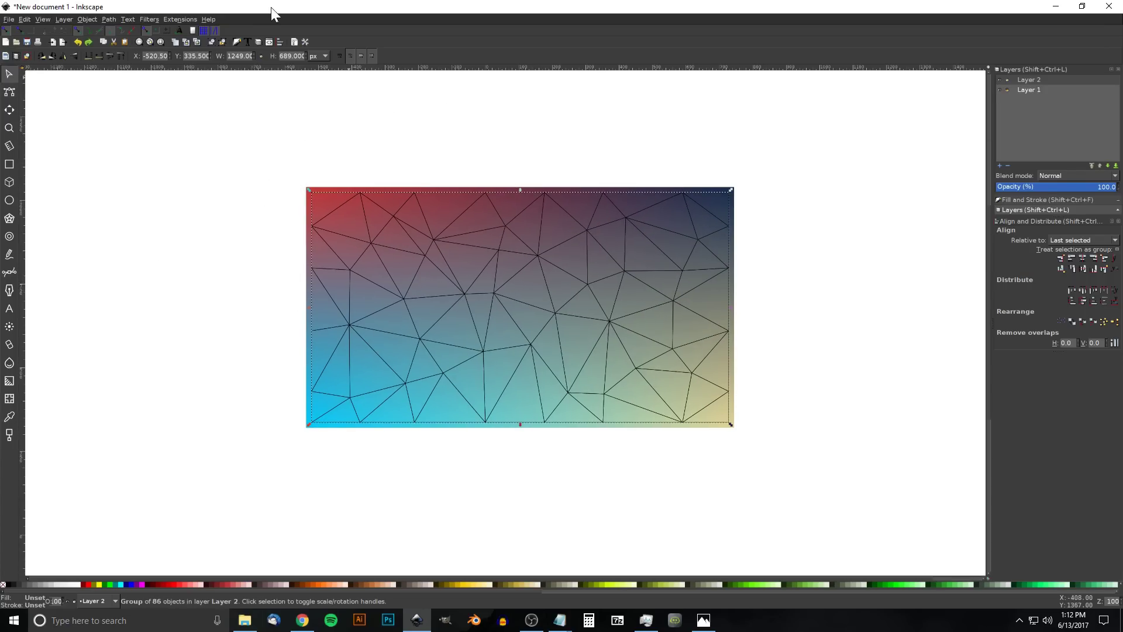
pyautogui.click(226, 43)
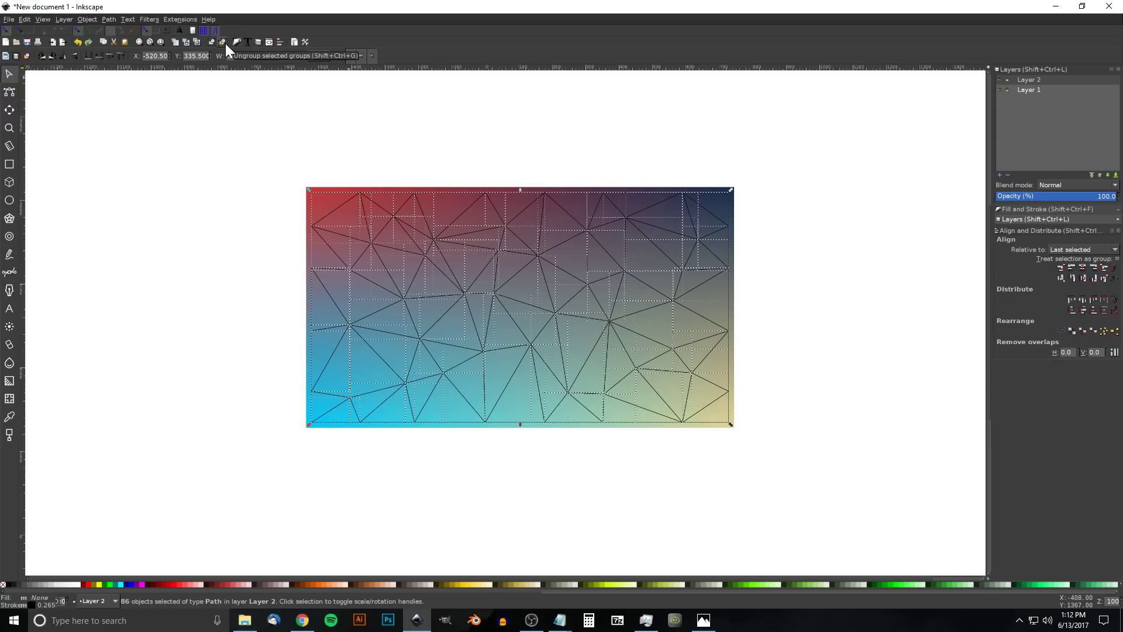
pyautogui.click(766, 289)
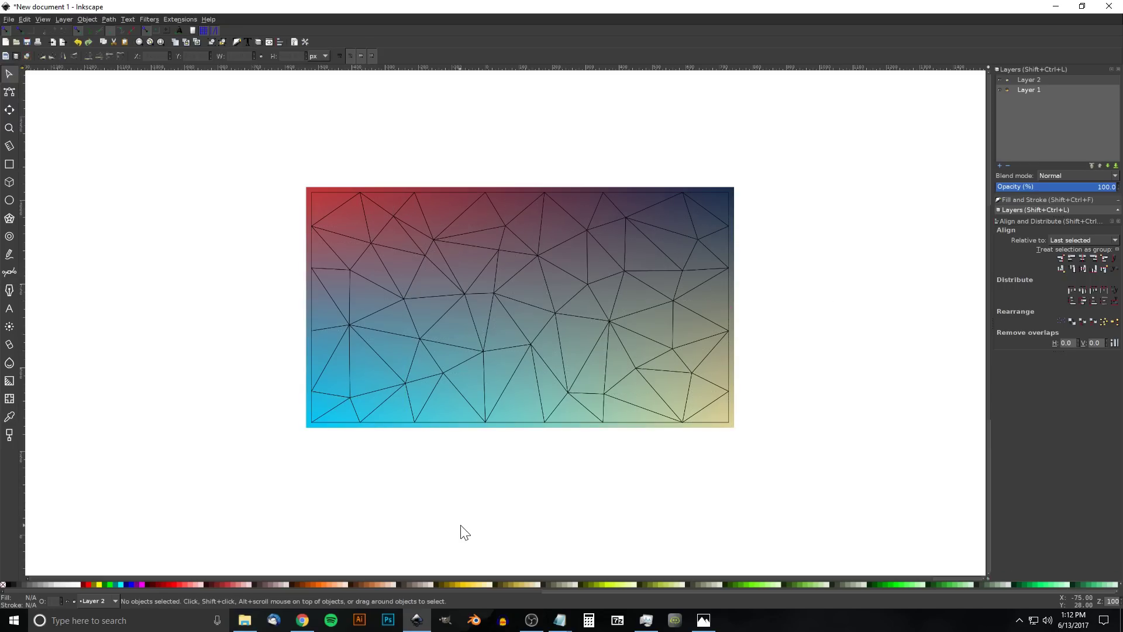
# - Pull individual triangles out of the rectangle's right side and undo the moves
pyautogui.moveTo(728, 290); pyautogui.dragTo(818, 348)
pyautogui.moveTo(732, 255); pyautogui.dragTo(790, 211)
pyautogui.hotkey('ctrl', 'z')
pyautogui.hotkey('ctrl', 'z')
pyautogui.hotkey('ctrl', 'z')
pyautogui.click(812, 370)
# - Fill the upper-left corner triangle with the averaged gradient colour beneath it and check the fill with Layer 1 temporarily hidden
pyautogui.keyDown('ctrl'); pyautogui.scroll(1, 568, 328); pyautogui.keyUp('ctrl')
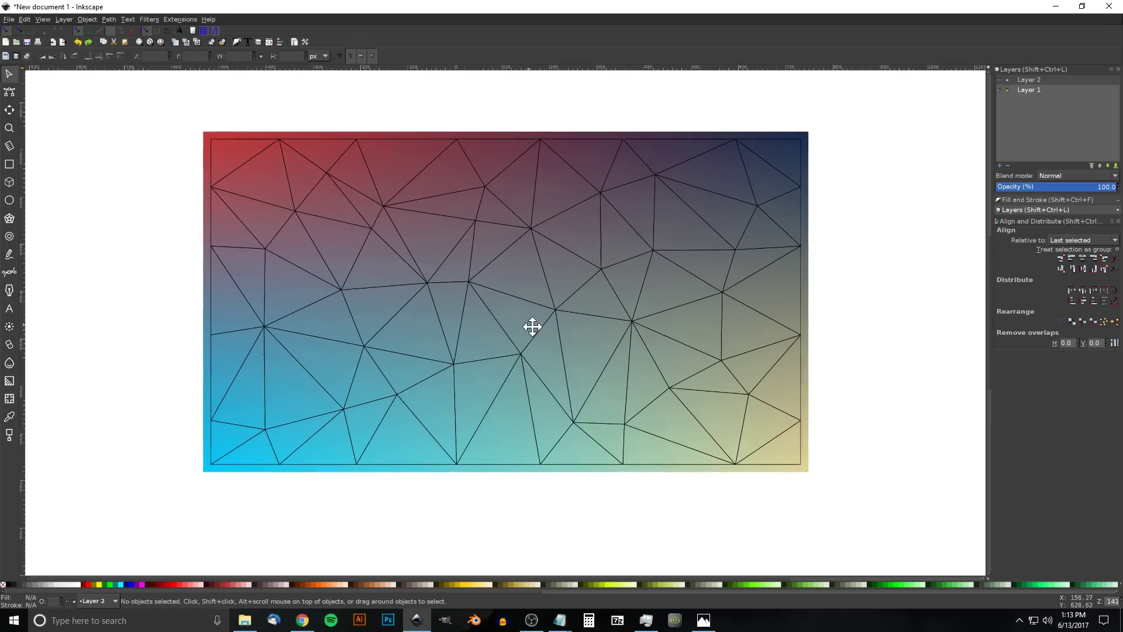
pyautogui.moveTo(532, 326); pyautogui.dragTo(578, 347)
pyautogui.click(271, 160)
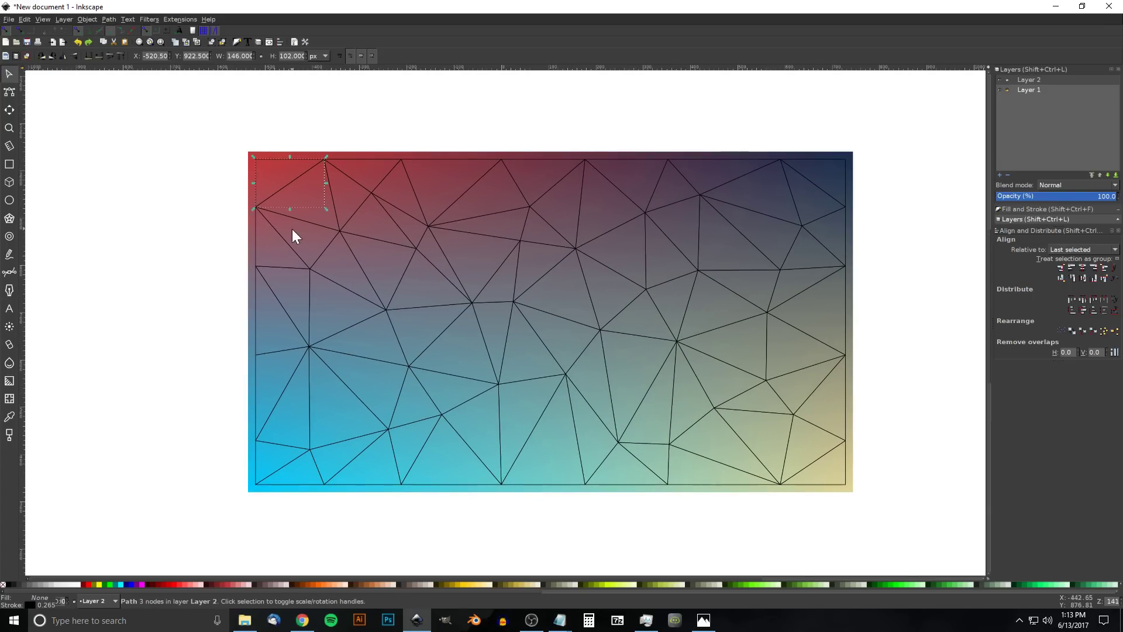
pyautogui.click(10, 416)
pyautogui.moveTo(271, 173); pyautogui.dragTo(281, 179)
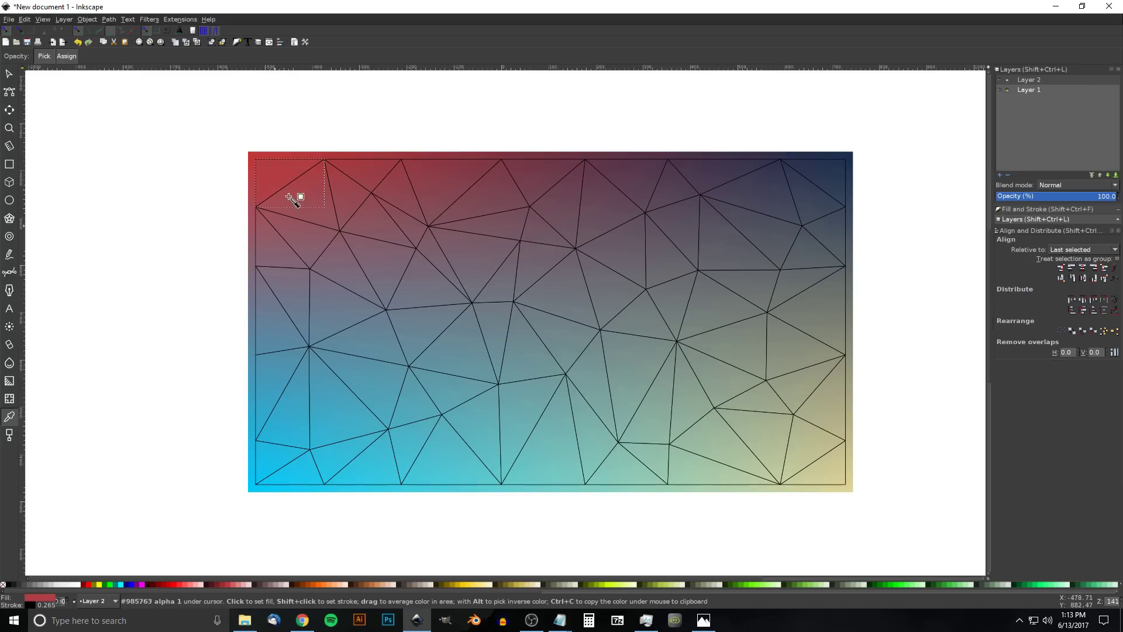
pyautogui.click(7, 75)
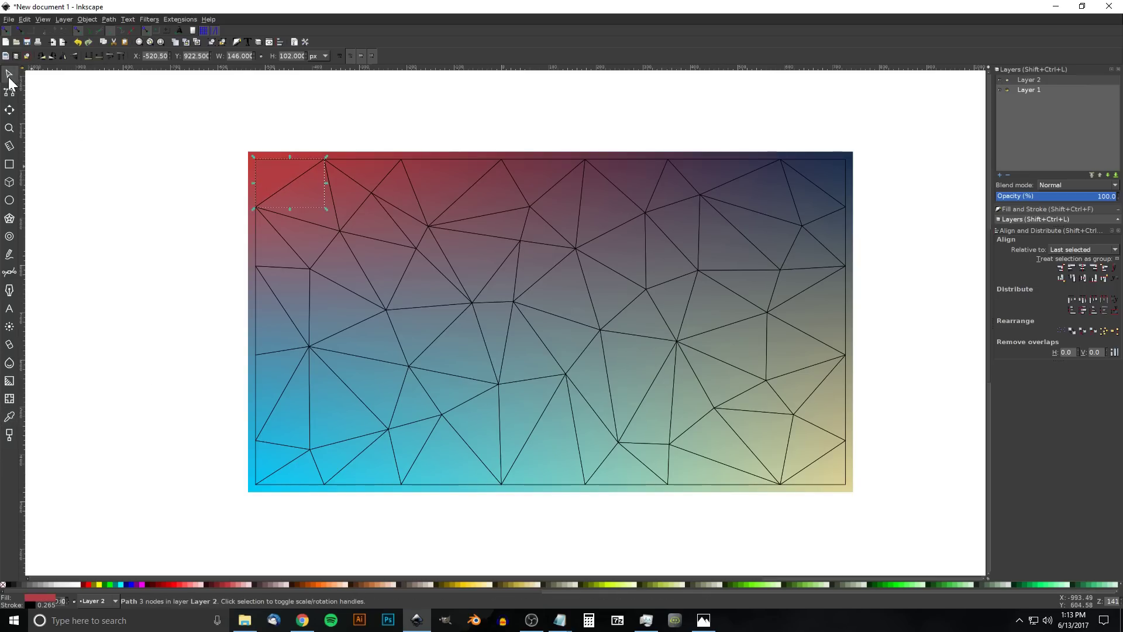
pyautogui.click(1000, 88)
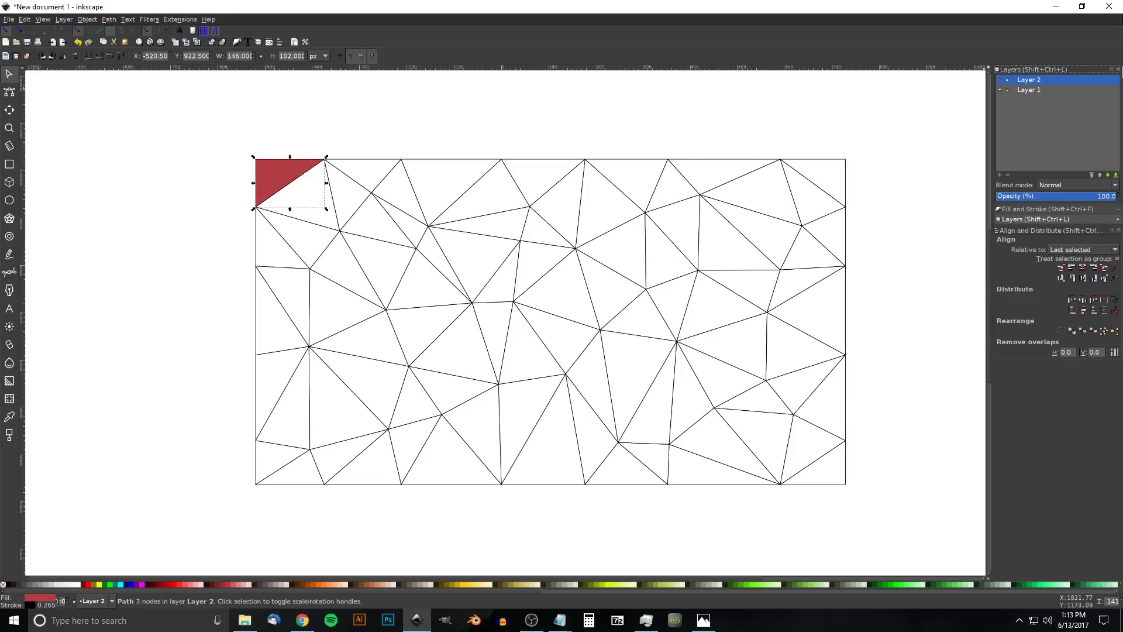
pyautogui.click(1000, 90)
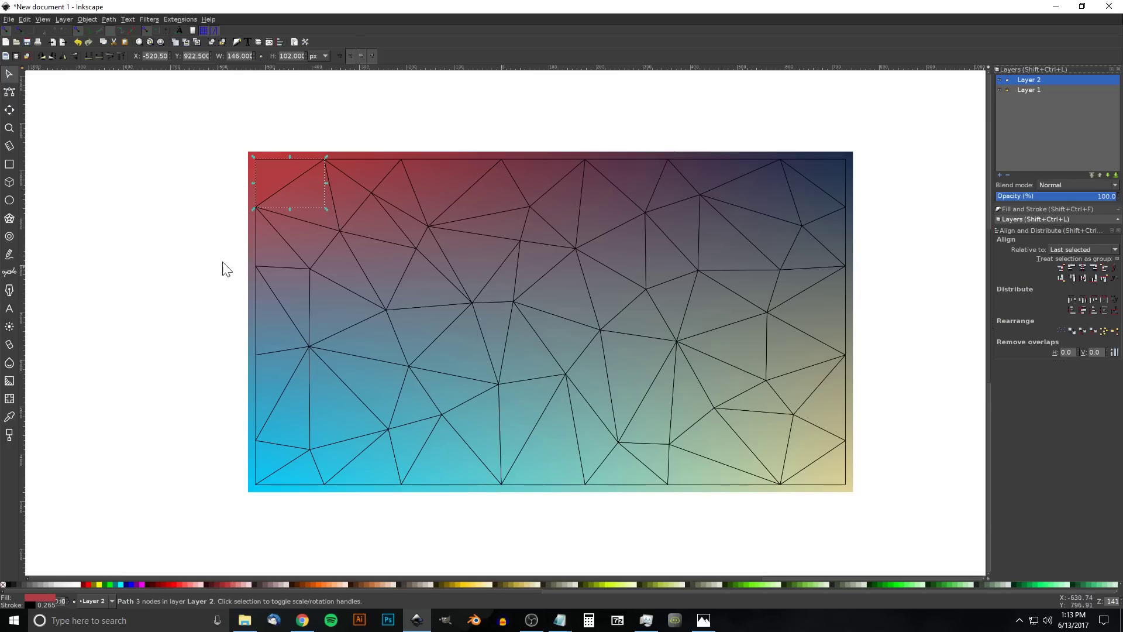
# - Fill the second triangle along the upper edge with the averaged gradient colour picked inside it
pyautogui.click(359, 157)
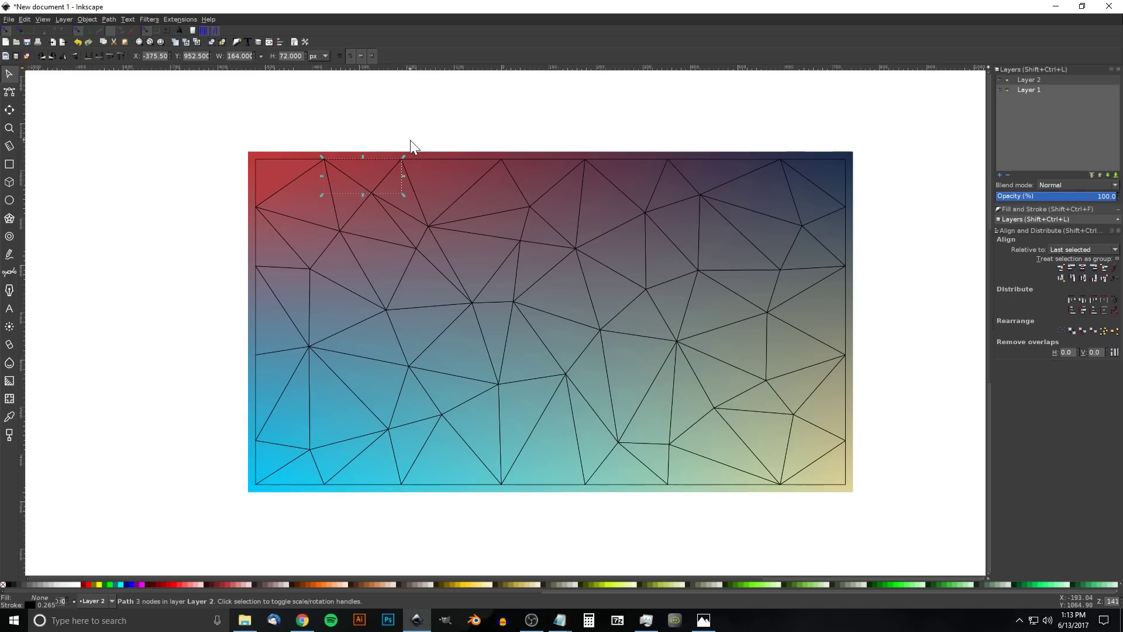
pyautogui.press('d')
pyautogui.moveTo(365, 171); pyautogui.dragTo(375, 175)
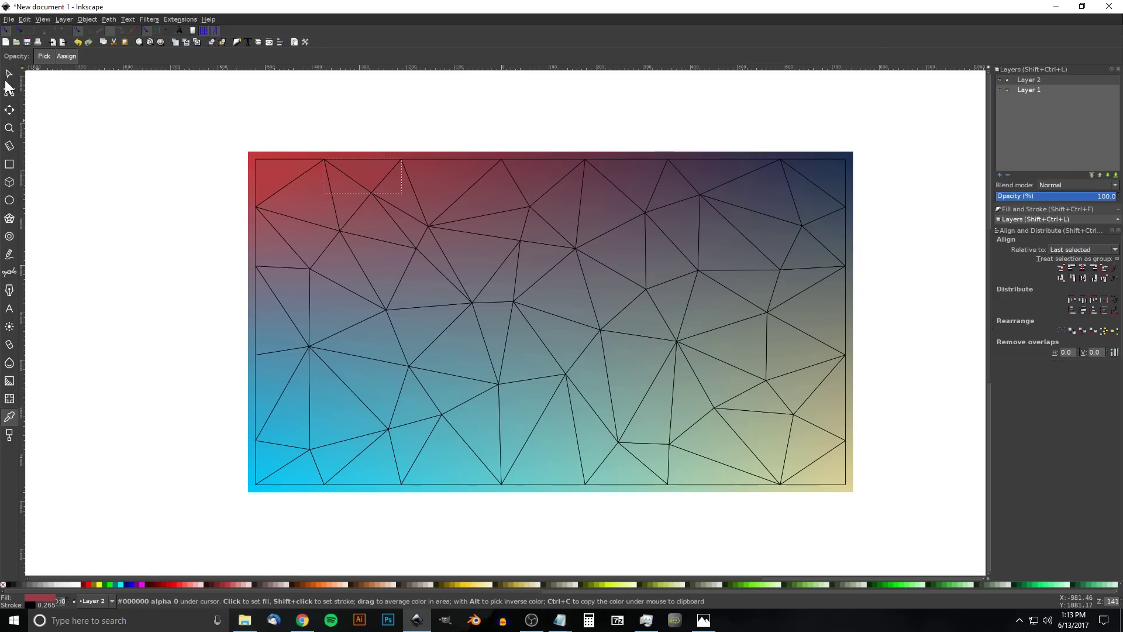
pyautogui.press('s')
# - Fill the triangle directly beneath the first two upper-edge triangles with the averaged gradient colour picked inside it
pyautogui.click(357, 209)
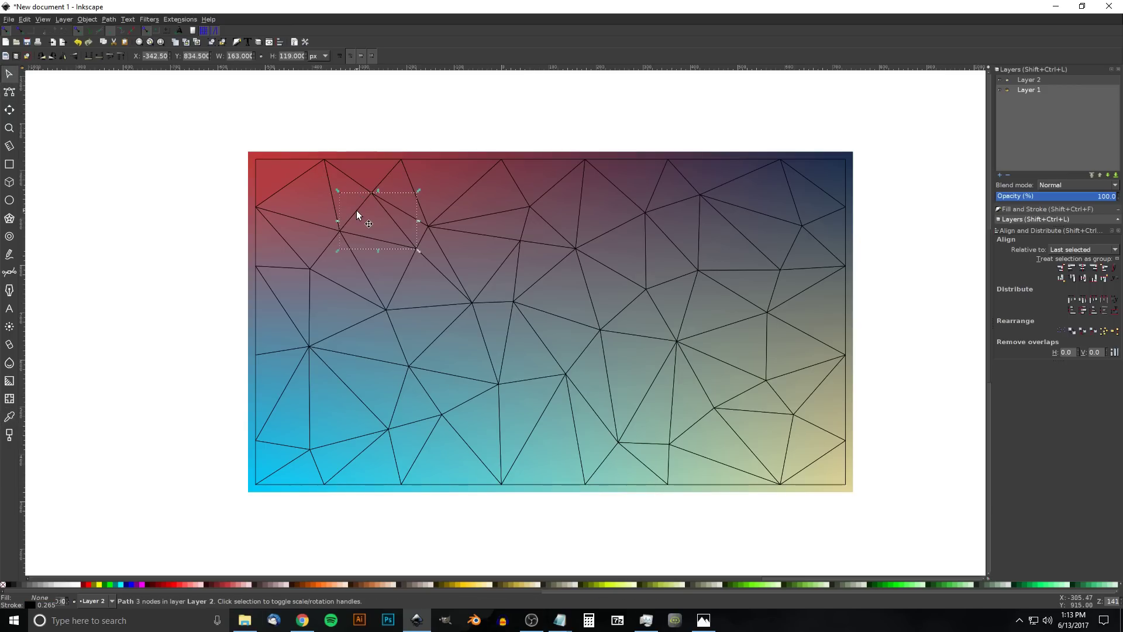
pyautogui.press('d')
pyautogui.click(359, 216)
pyautogui.press('d')
# - Fill the two adjoining triangles just below the upper-left corner triangle with the averaged gradient colours beneath them
pyautogui.click(330, 182)
pyautogui.press('d')
pyautogui.click(313, 193)
pyautogui.press('d')
pyautogui.click(349, 174)
pyautogui.press('d')
pyautogui.click(359, 193)
pyautogui.press('d')
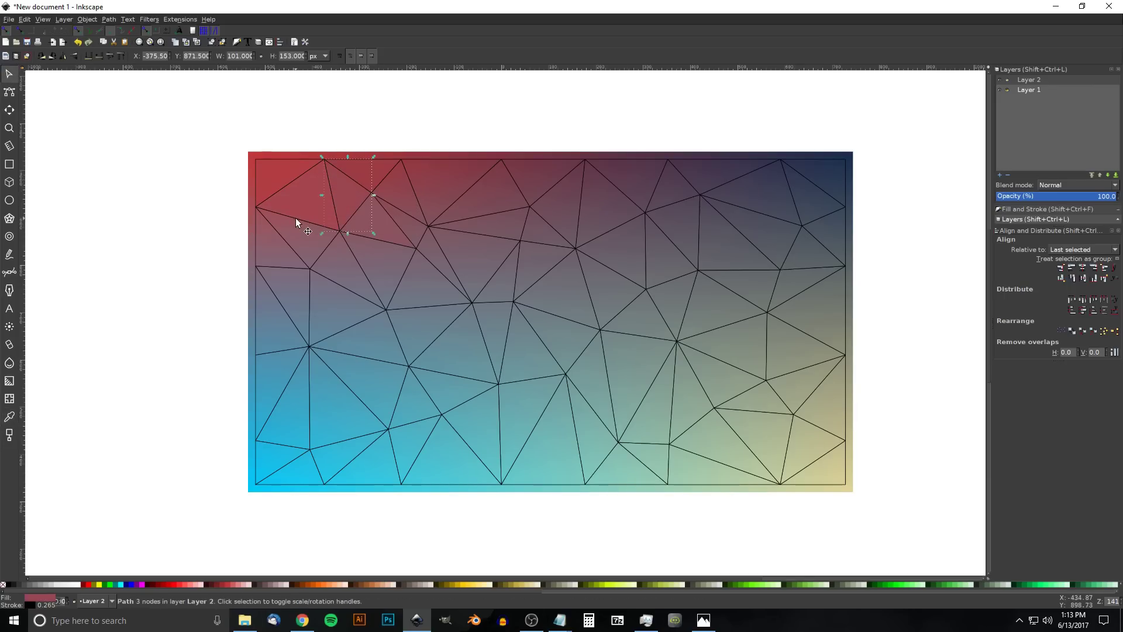
# - Fill the two triangles next in line down the upper part of the left edge with their averaged gradient colours
pyautogui.press('d')
pyautogui.click(310, 243)
pyautogui.press('d')
pyautogui.click(255, 228)
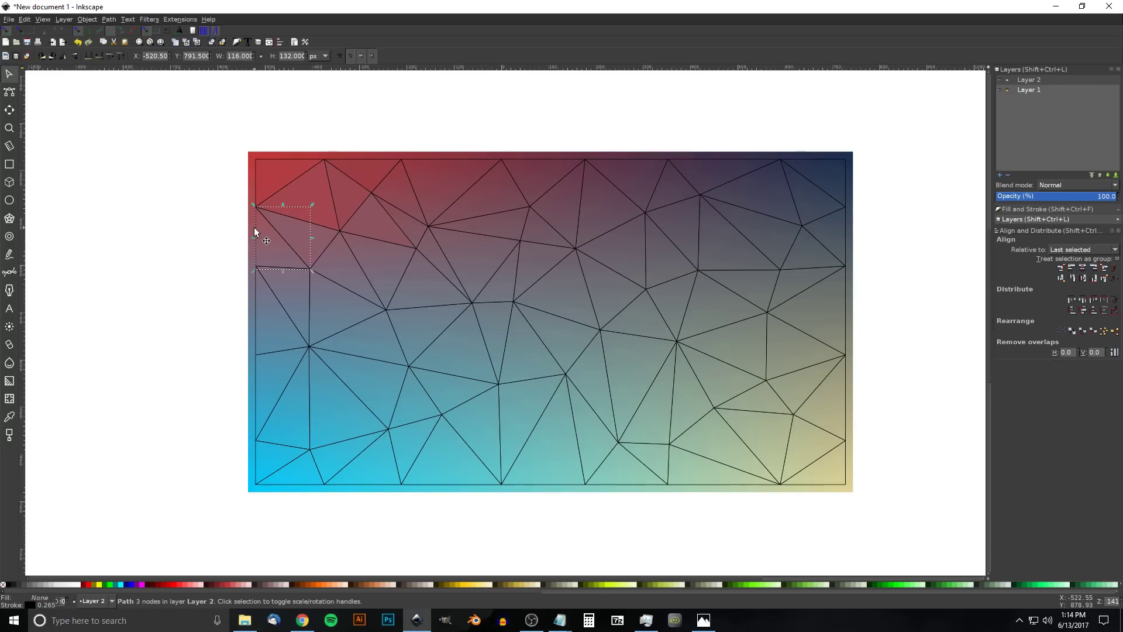
pyautogui.press('d')
pyautogui.click(286, 253)
pyautogui.press('d')
# - Fill the three triangles around the middle of the rectangle's left side with the gradient colours sampled beneath them
pyautogui.click(279, 303)
pyautogui.press('d')
pyautogui.click(270, 310)
pyautogui.press('d')
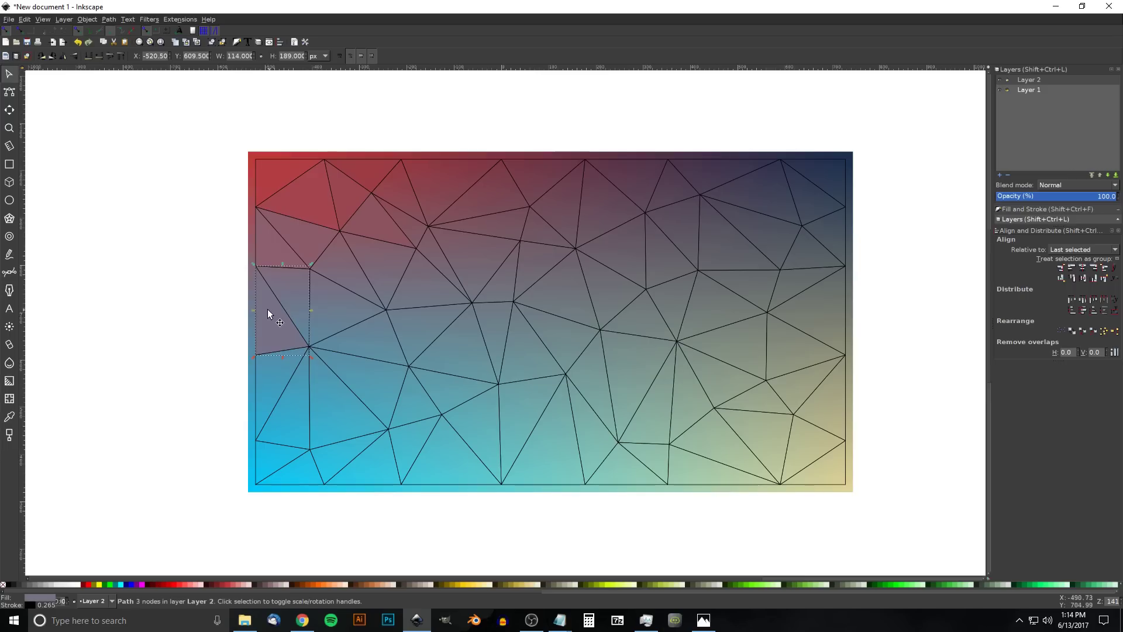
pyautogui.click(311, 289)
pyautogui.press('d')
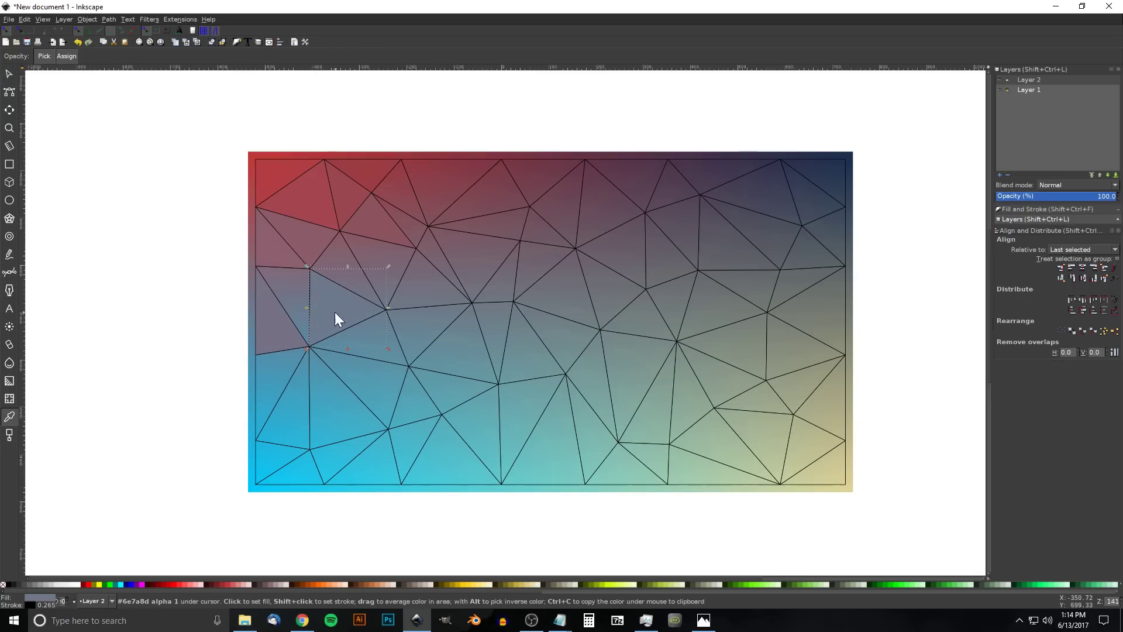
pyautogui.click(335, 319)
pyautogui.press('d')
pyautogui.click(291, 268)
pyautogui.press('d')
pyautogui.press('d')
# - Fill two blue-area triangles near the lower left with averaged gradient colours and check the fills with Layer 1 temporarily hidden
pyautogui.click(268, 356)
pyautogui.press('d')
pyautogui.moveTo(272, 374); pyautogui.dragTo(279, 382)
pyautogui.press('d')
pyautogui.click(315, 405)
pyautogui.press('d')
pyautogui.click(328, 404)
pyautogui.press('d')
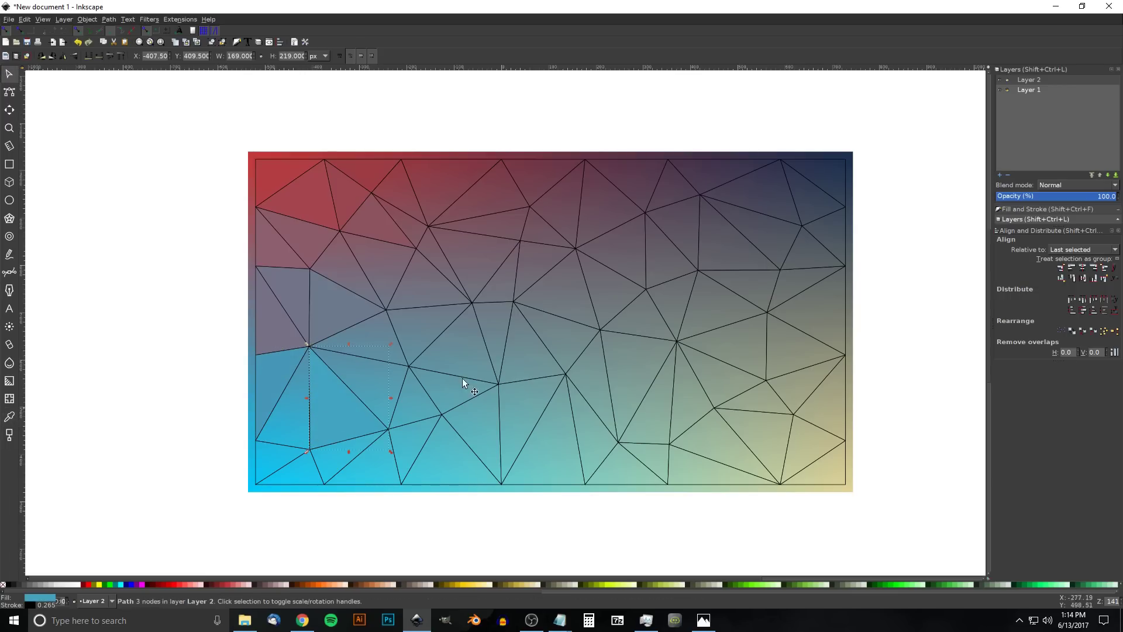
pyautogui.click(1001, 88)
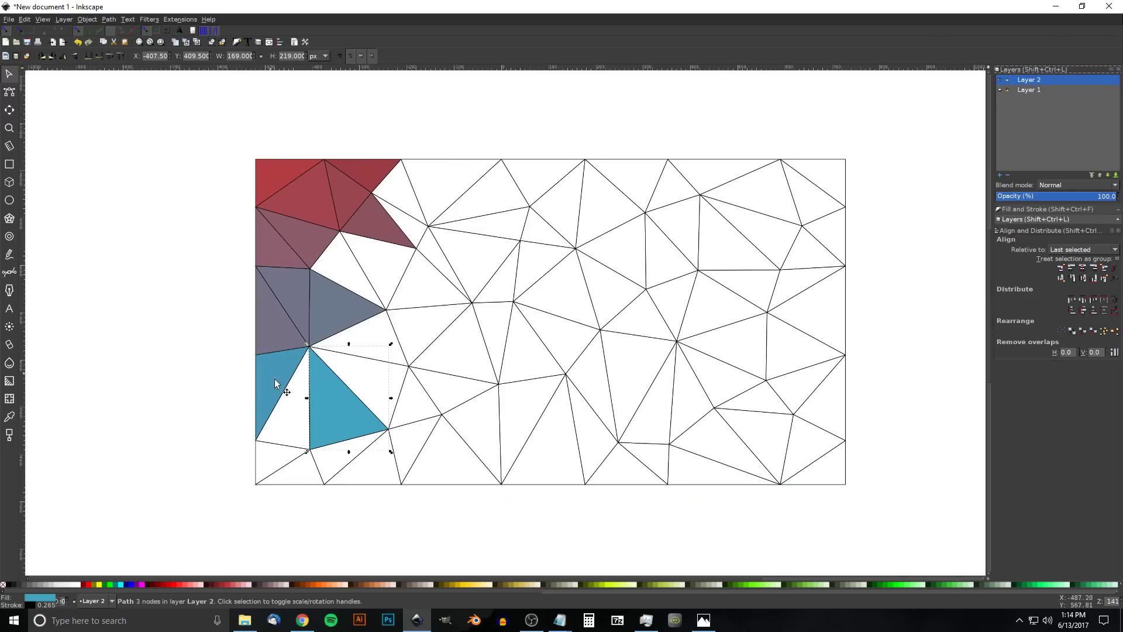
pyautogui.hotkey('ctrl', 'z')
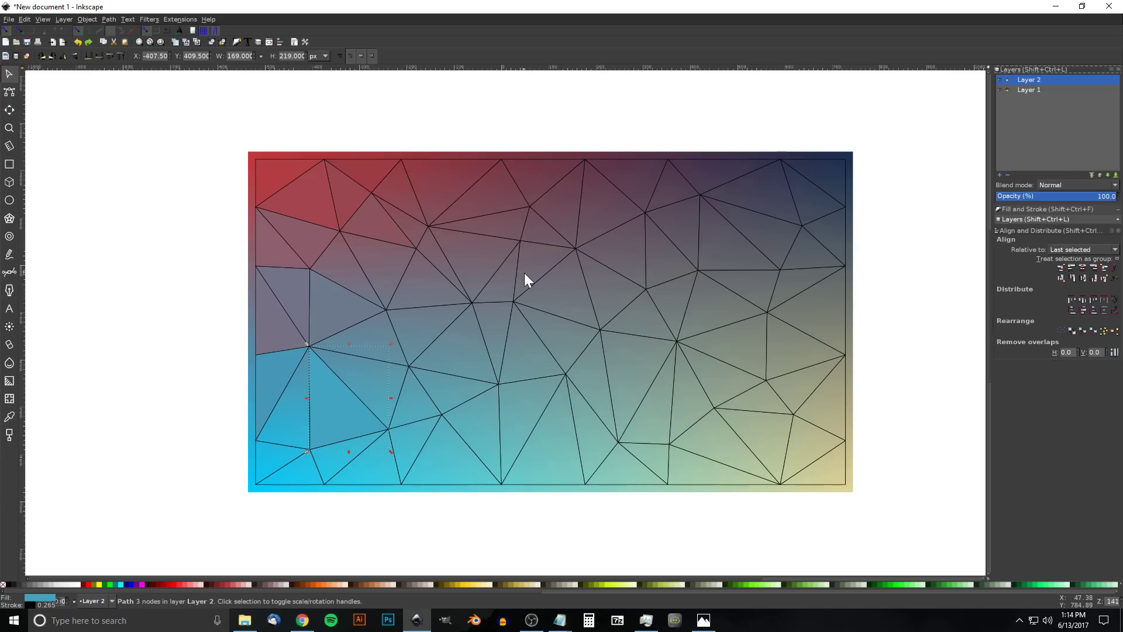
# - Fill the unfilled triangles in the left half and centre of the rectangle with the gradient colours beneath them
pyautogui.click(504, 212)
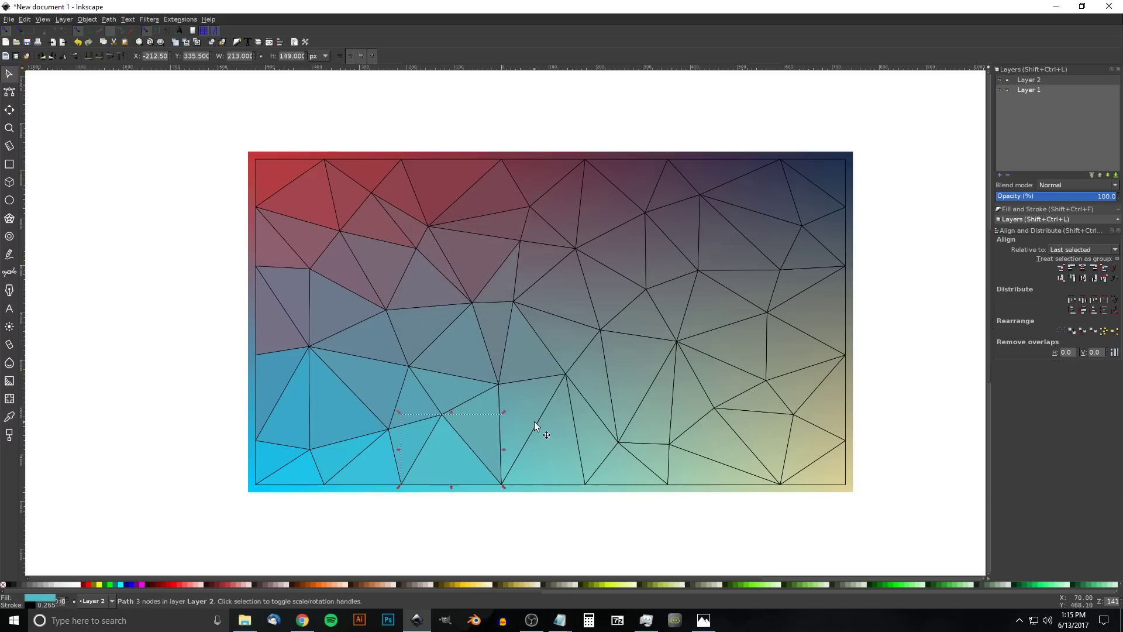
pyautogui.click(551, 273)
pyautogui.click(619, 188)
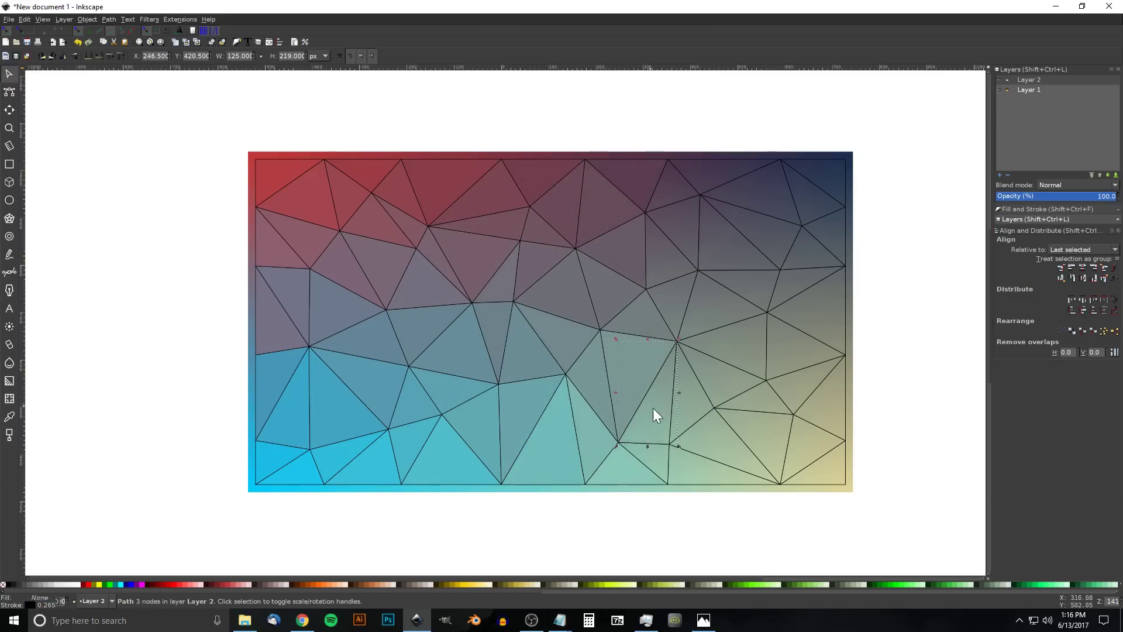
# - Fill the remaining triangles on the rectangle's right side with the averaged gradient colours sampled inside them
pyautogui.click(694, 391)
pyautogui.click(736, 362)
pyautogui.click(665, 236)
pyautogui.click(828, 160)
pyautogui.click(785, 279)
pyautogui.click(739, 233)
pyautogui.click(744, 271)
pyautogui.press('d')
pyautogui.moveTo(758, 284); pyautogui.dragTo(756, 288)
pyautogui.press('s')
# - Toggle Layer 1's visibility to compare the coloured triangles with the gradient, and leave the layer hidden
pyautogui.click(999, 83)
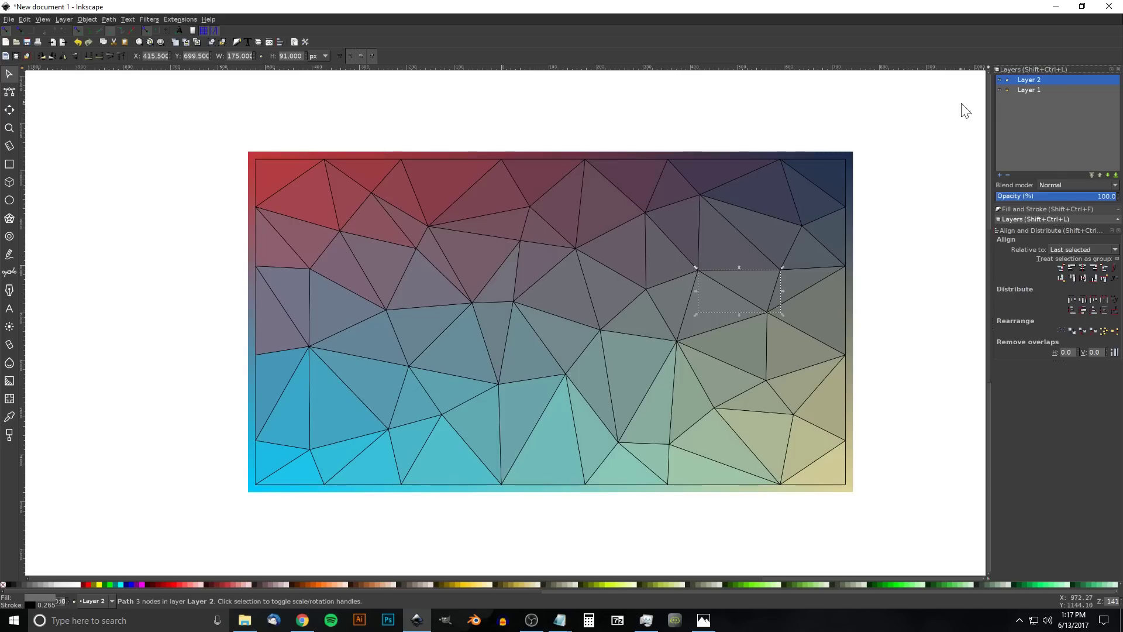
pyautogui.click(1000, 90)
pyautogui.click(1001, 90)
pyautogui.click(1001, 90)
pyautogui.click(1001, 90)
pyautogui.click(1000, 90)
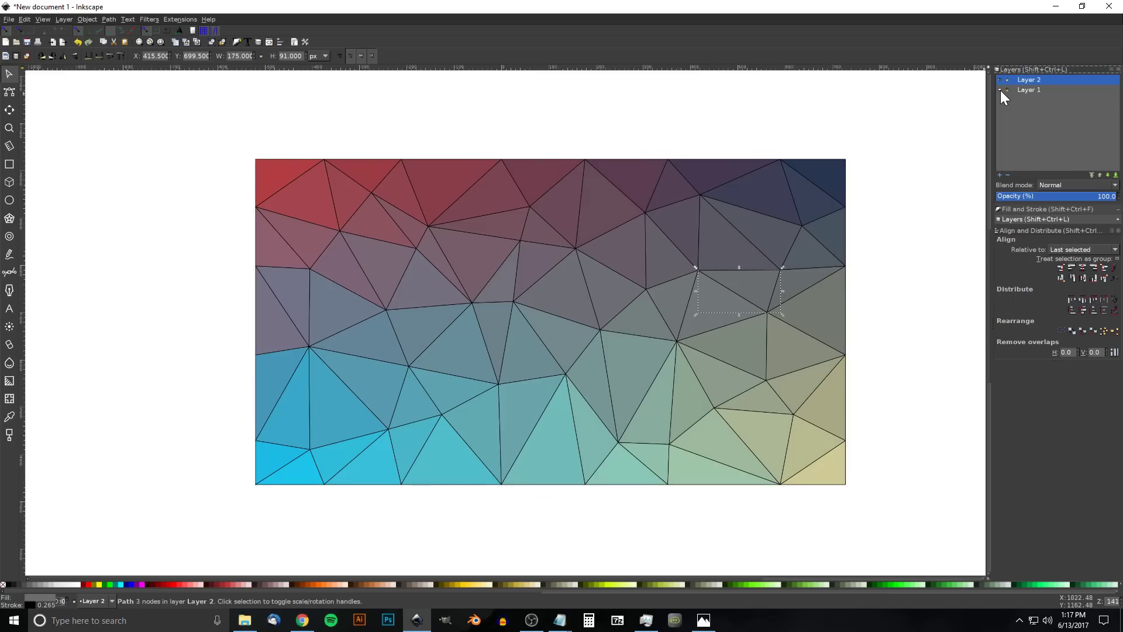
pyautogui.click(1000, 90)
pyautogui.click(1000, 90)
# - Select all the filled triangles, remove their outlines, and undo the outline removal
pyautogui.moveTo(732, 355)
pyautogui.mouseDown()
pyautogui.moveTo(690, 296)
pyautogui.moveTo(677, 336)
pyautogui.moveTo(696, 309)
pyautogui.moveTo(697, 321)
pyautogui.moveTo(775, 308)
pyautogui.mouseUp()
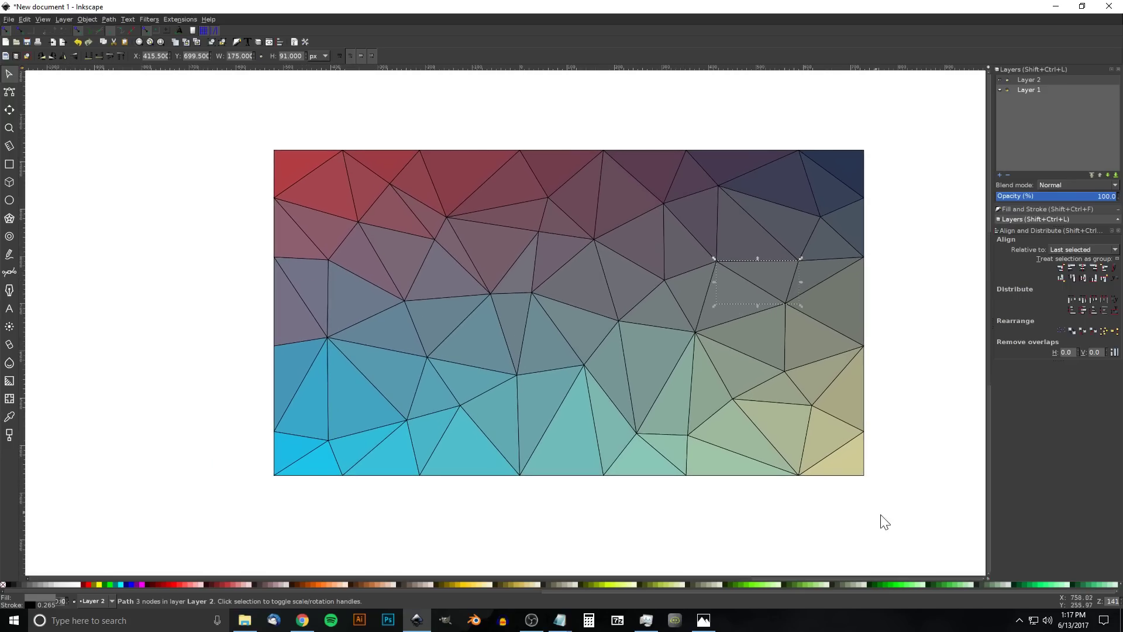
pyautogui.moveTo(917, 516); pyautogui.dragTo(183, 100)
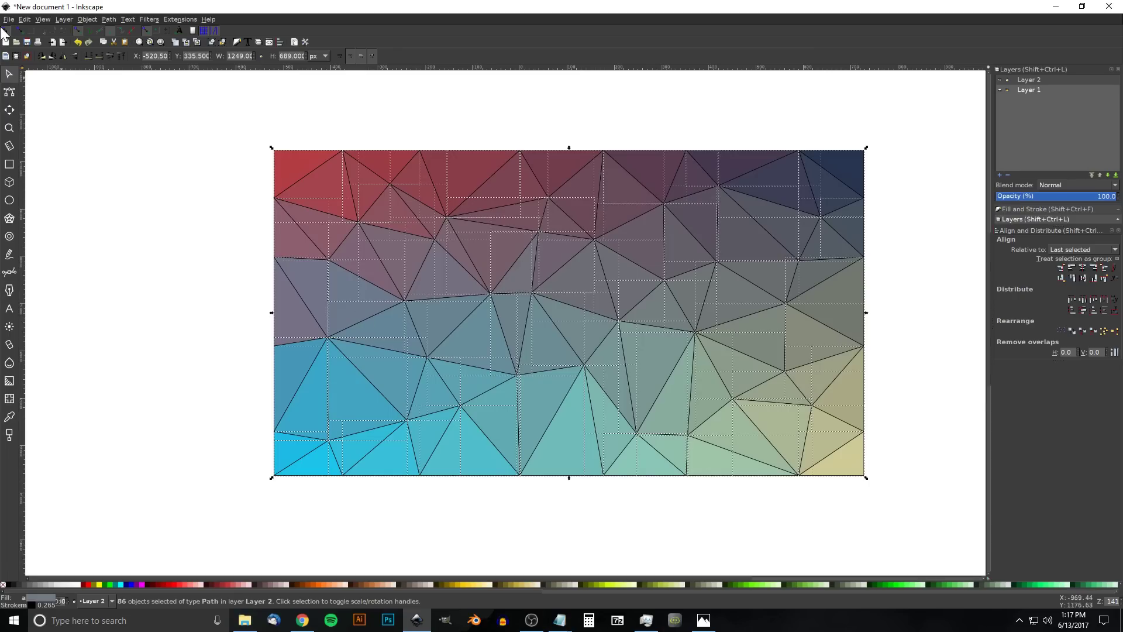
pyautogui.keyDown('shift'); pyautogui.click(3, 584); pyautogui.keyUp('shift')
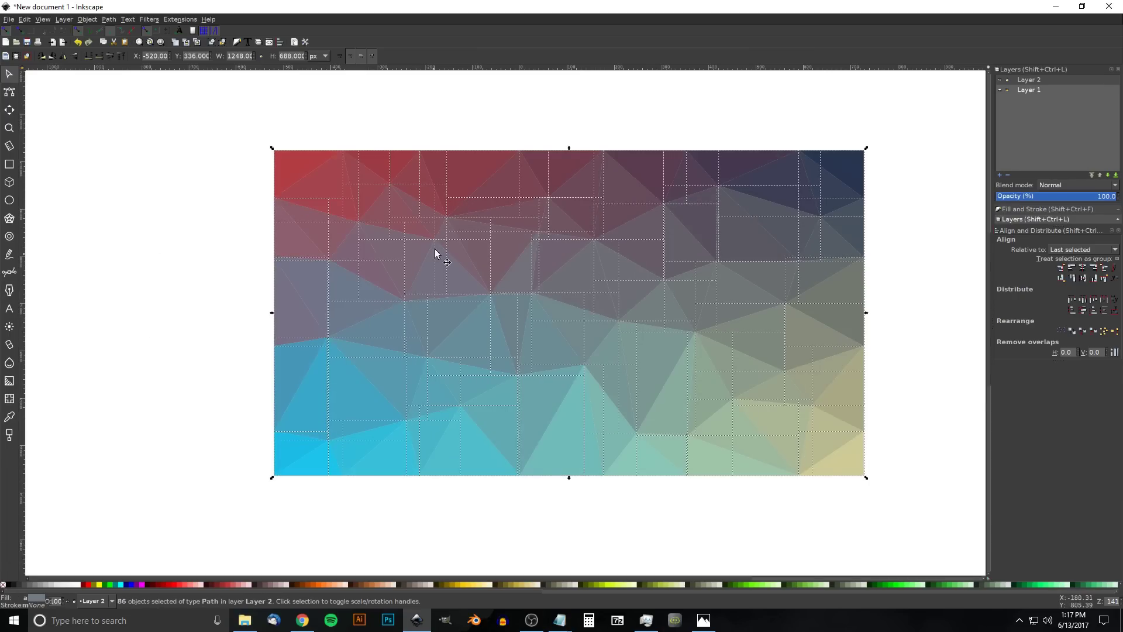
pyautogui.hotkey('ctrl', 'z')
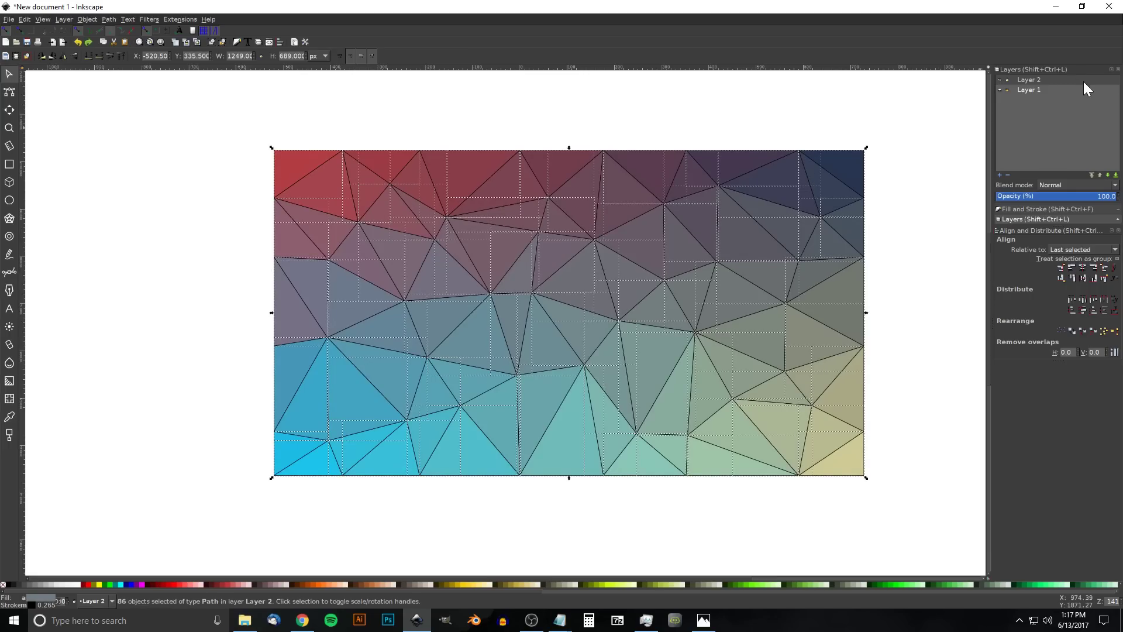
# - Set the stroke paint of all selected triangles to none in the Fill and Stroke settings
pyautogui.click(1118, 73)
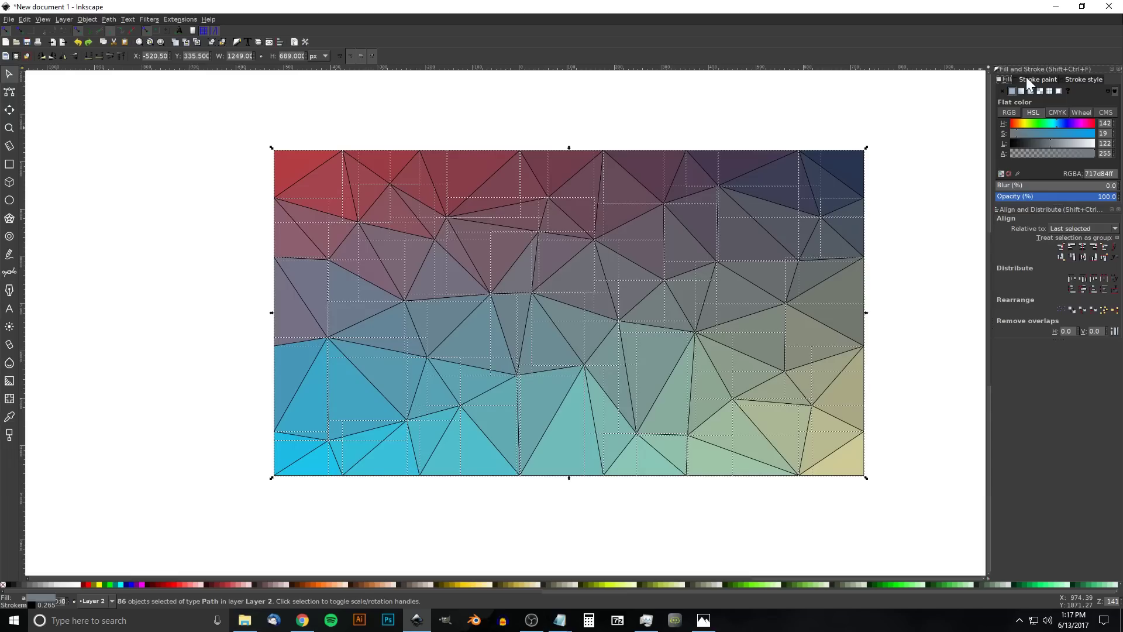
pyautogui.click(1027, 77)
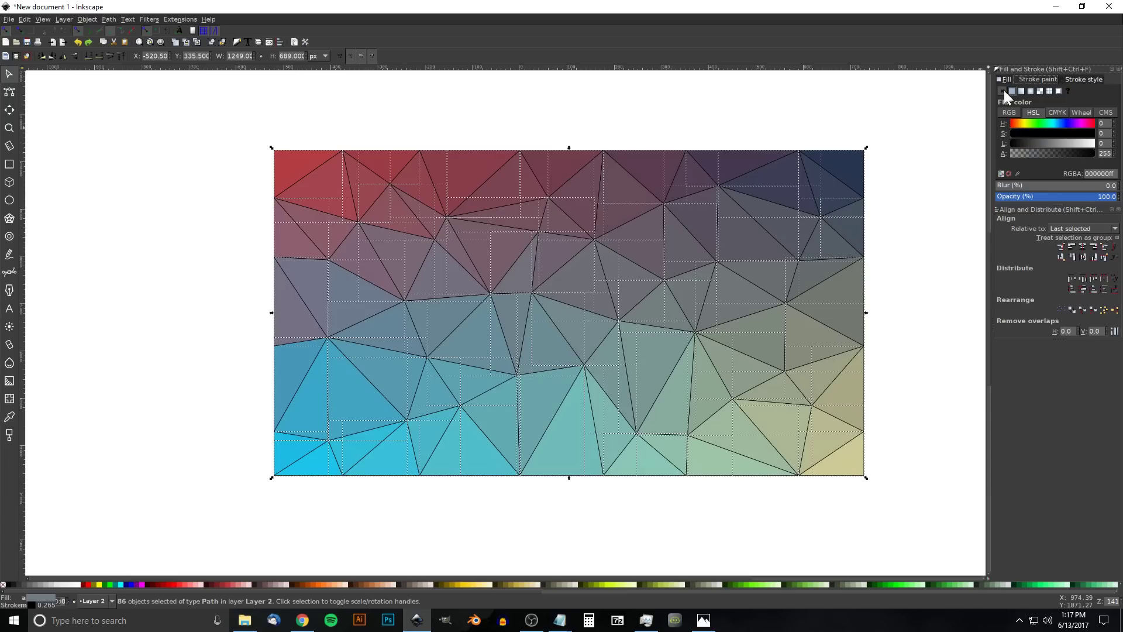
pyautogui.click(1002, 90)
# - Group all the triangles of Layer 2 into a single object
pyautogui.scroll(1, 512, 291)
pyautogui.hscroll(2, 511, 291)
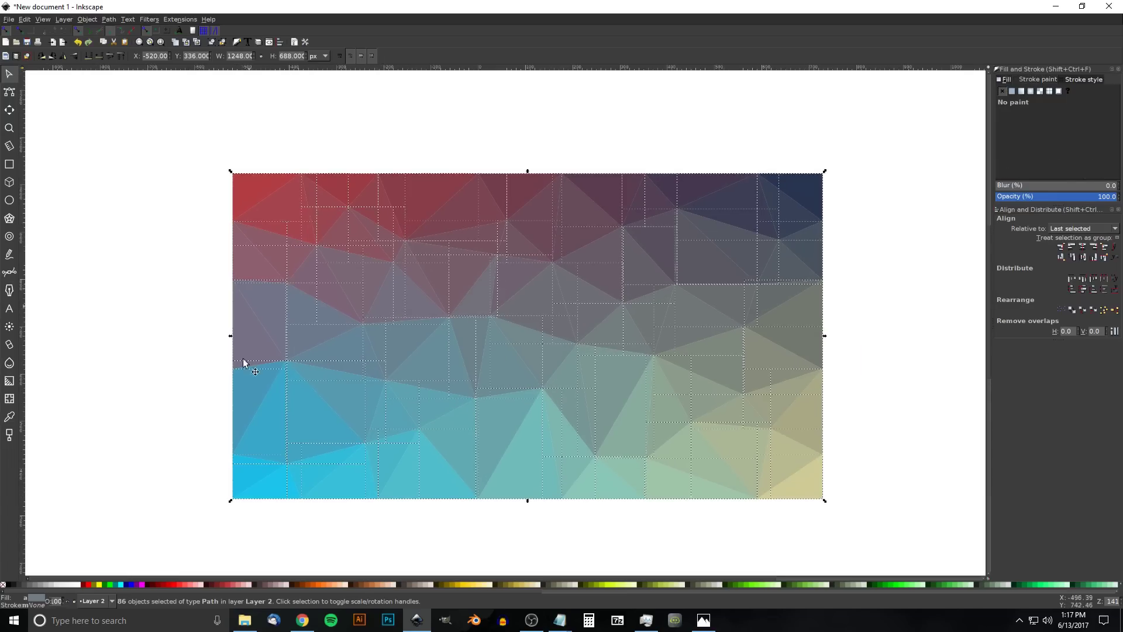
pyautogui.scroll(-2, 594, 356)
pyautogui.hscroll(2, 594, 357)
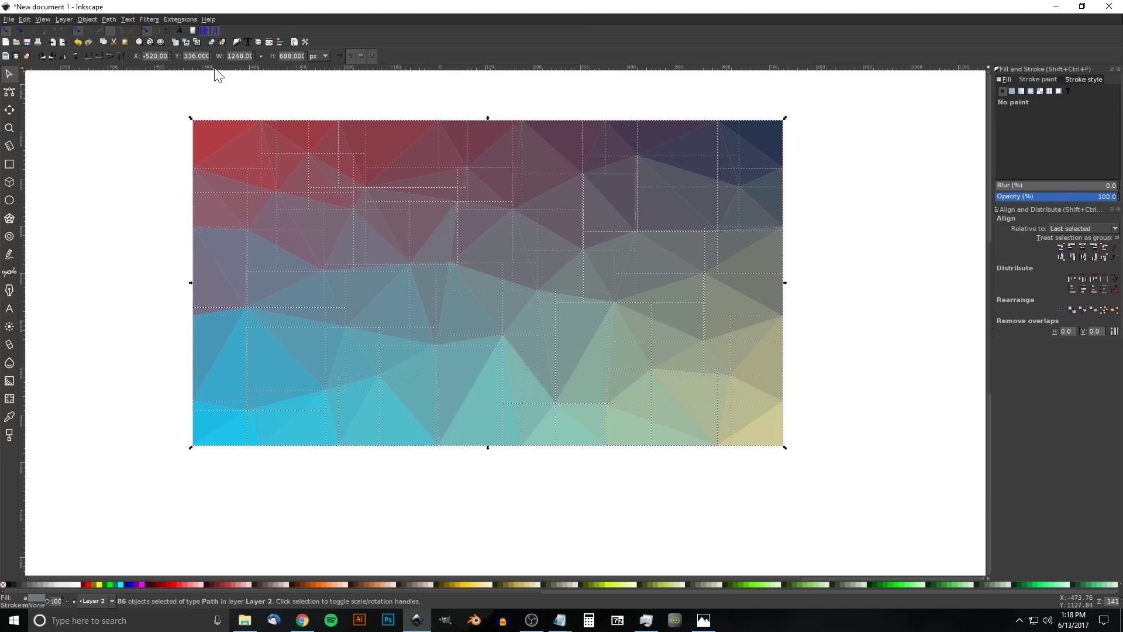
pyautogui.click(212, 43)
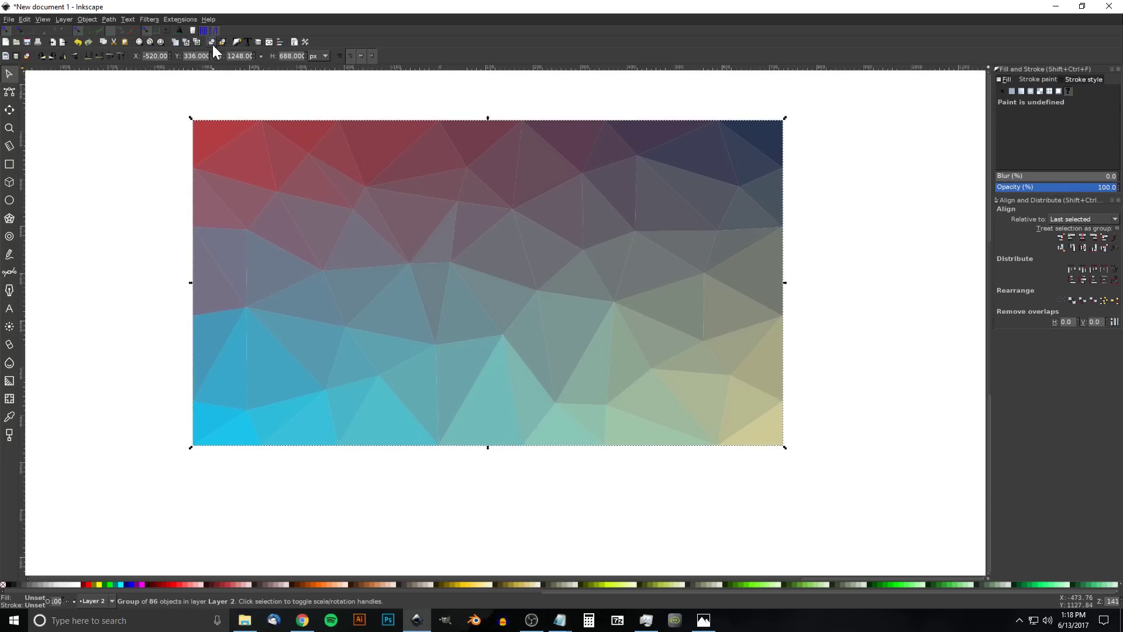
pyautogui.scroll(2, 533, 292)
pyautogui.hscroll(-1, 533, 292)
pyautogui.scroll(-1, 533, 292)
pyautogui.hscroll(1, 533, 292)
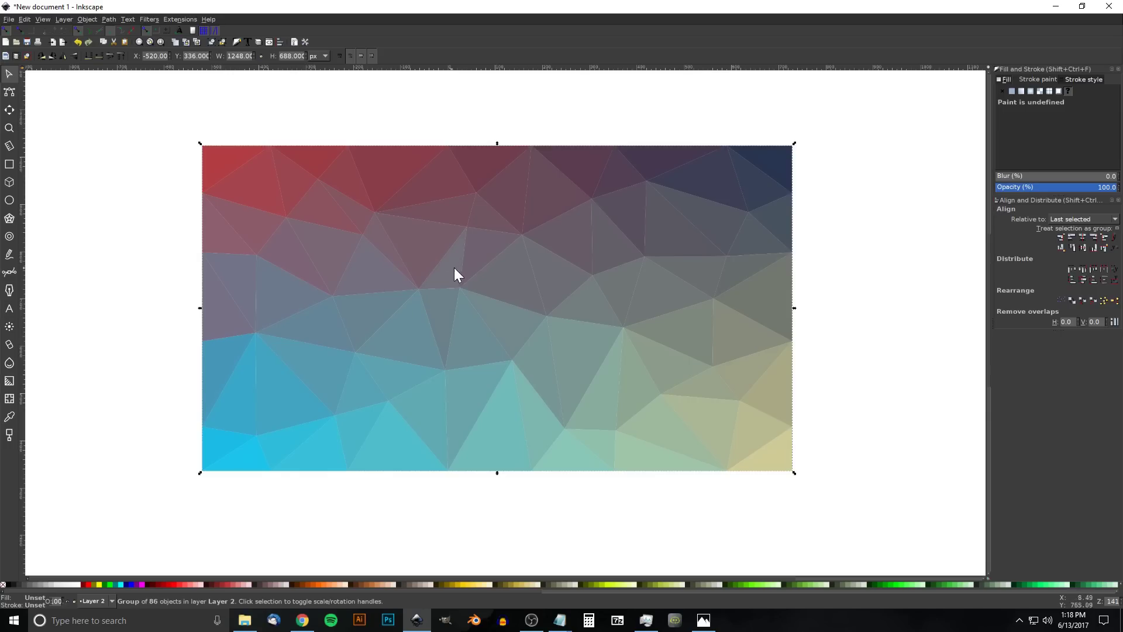
# - Examine the grouped polygon artwork up close and as a whole, with the selection cleared, checking the seams between triangles
pyautogui.keyDown('ctrl'); pyautogui.scroll(3, 454, 268); pyautogui.keyUp('ctrl')
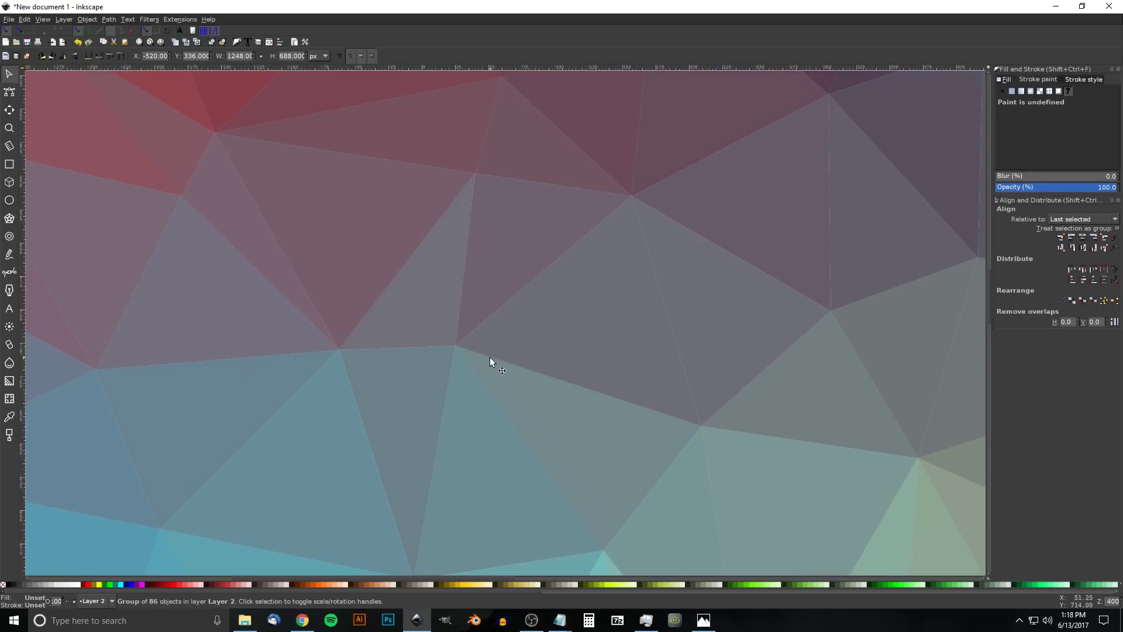
pyautogui.keyDown('ctrl'); pyautogui.scroll(-4, 490, 357); pyautogui.keyUp('ctrl')
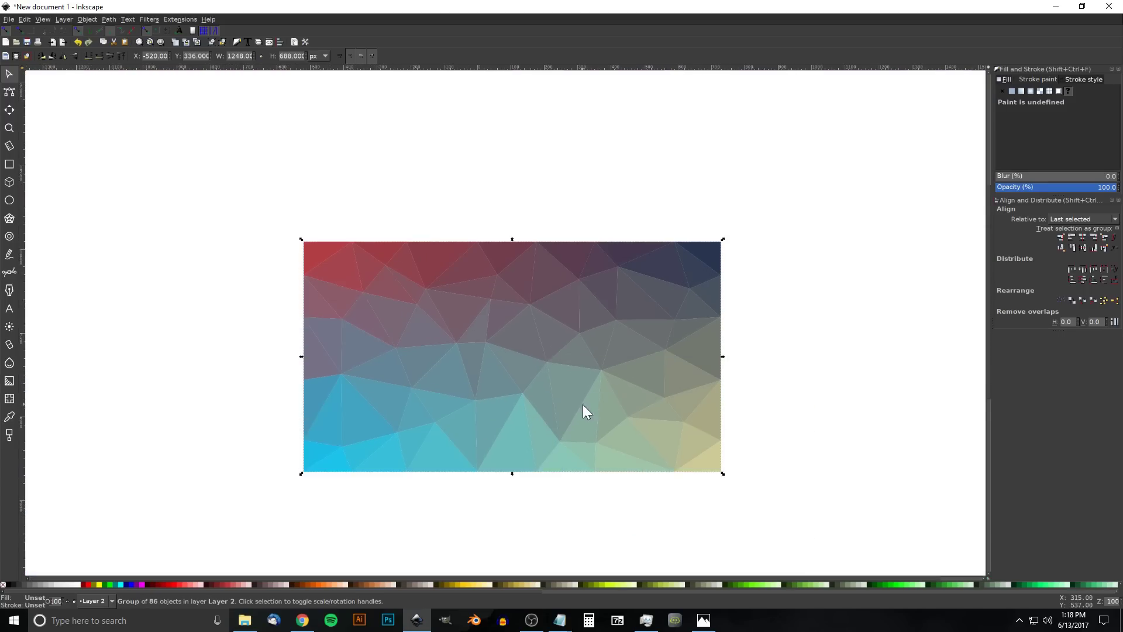
pyautogui.scroll(-1, 584, 405)
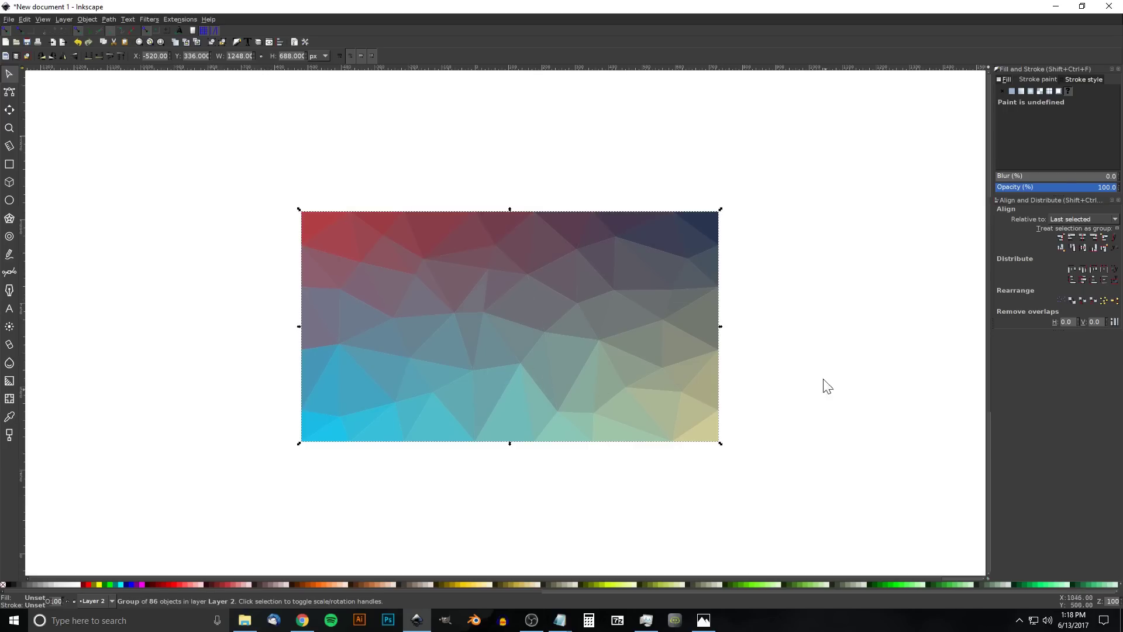
pyautogui.click(760, 339)
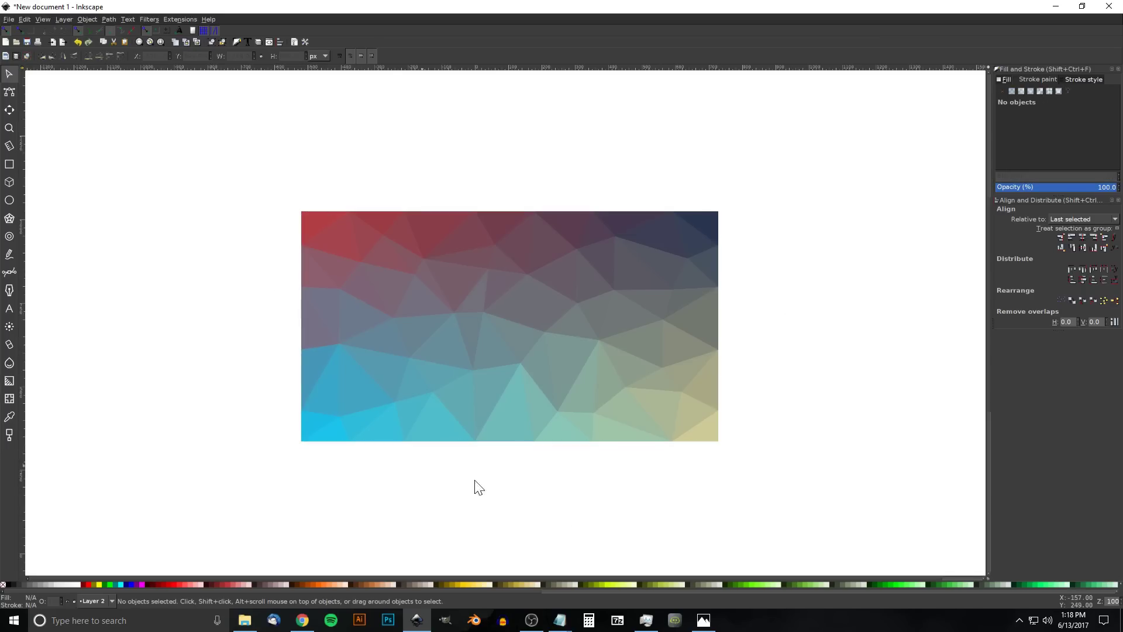
pyautogui.keyDown('ctrl'); pyautogui.scroll(4, 559, 281); pyautogui.keyUp('ctrl')
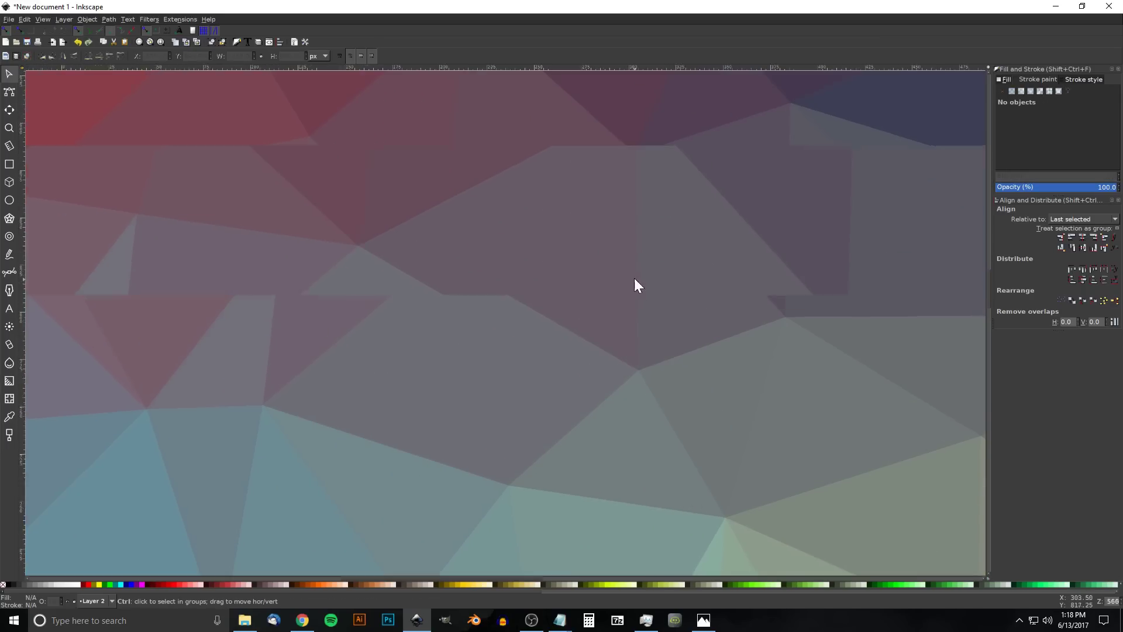
pyautogui.keyDown('ctrl'); pyautogui.scroll(3, 635, 278); pyautogui.keyUp('ctrl')
pyautogui.keyDown('ctrl'); pyautogui.scroll(-8, 645, 433); pyautogui.keyUp('ctrl')
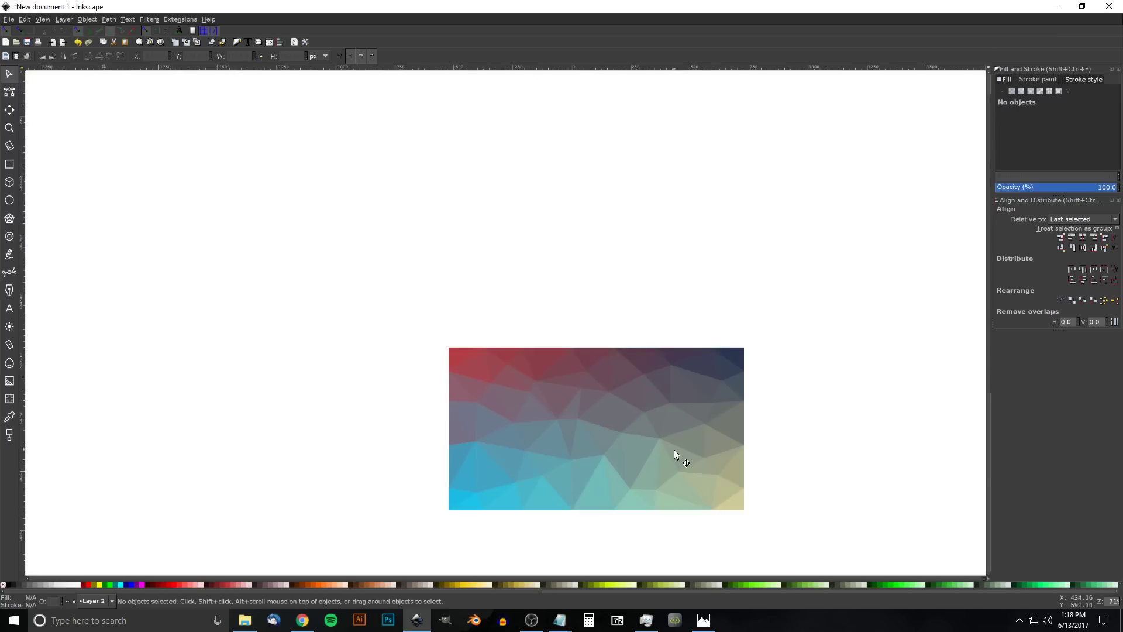
pyautogui.click(600, 259)
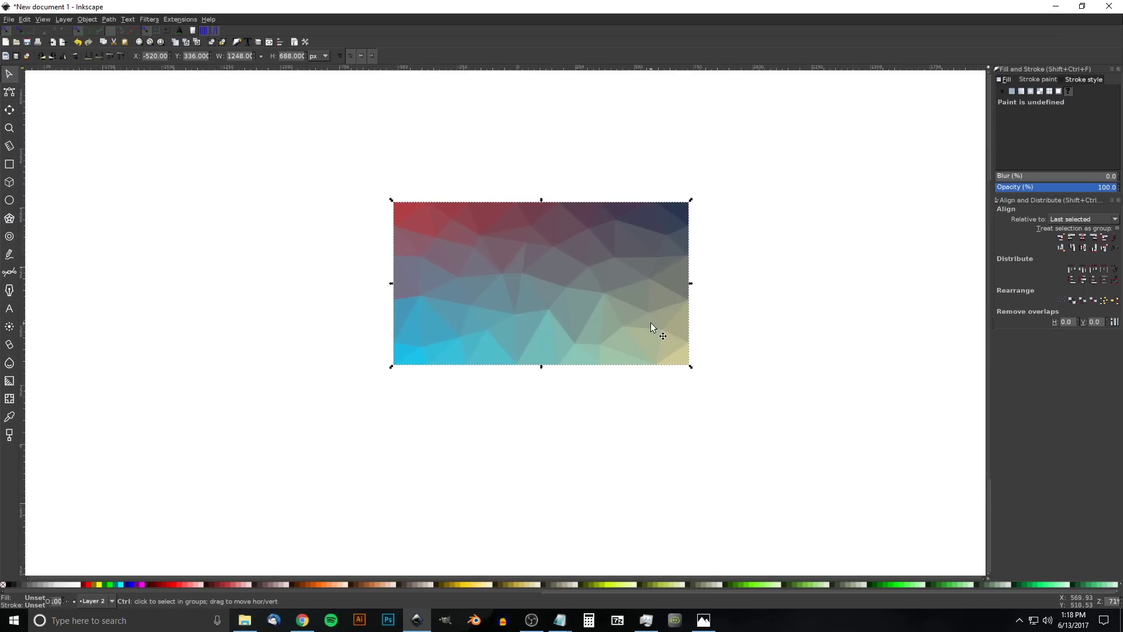
pyautogui.click(593, 429)
pyautogui.moveTo(721, 338); pyautogui.dragTo(689, 394)
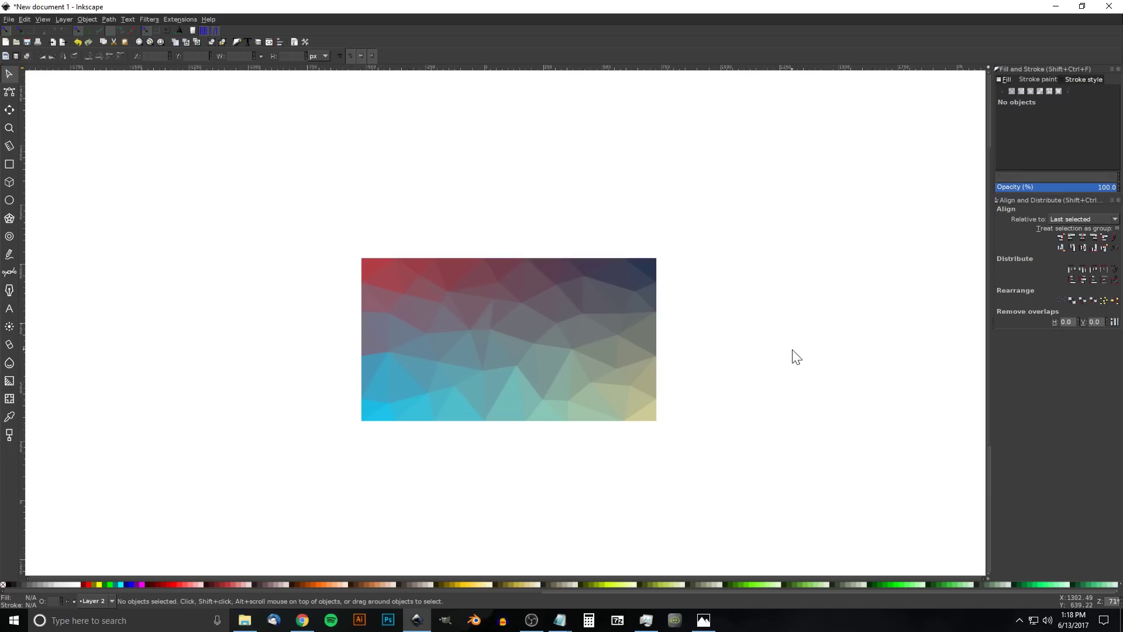
pyautogui.keyDown('ctrl'); pyautogui.scroll(2, 619, 415); pyautogui.keyUp('ctrl')
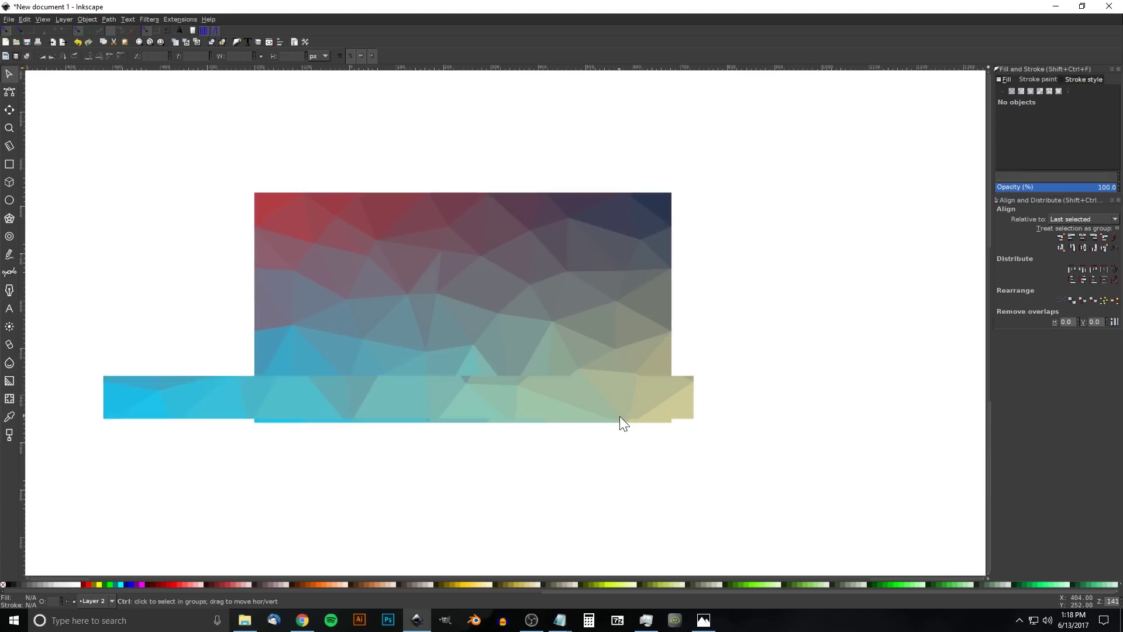
pyautogui.moveTo(603, 420); pyautogui.dragTo(689, 463)
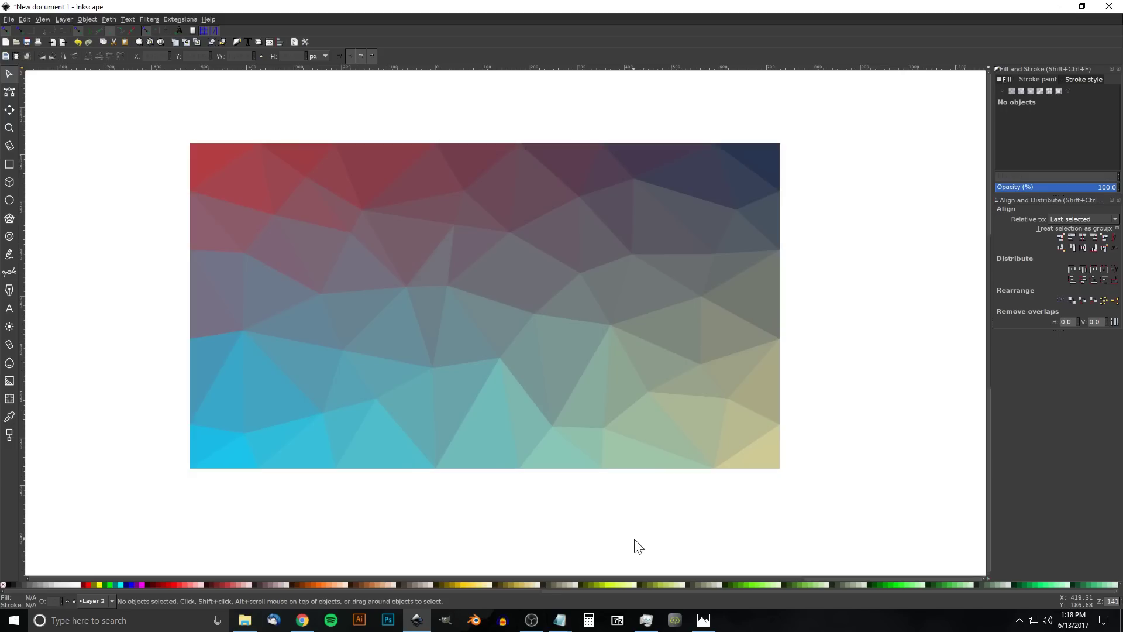